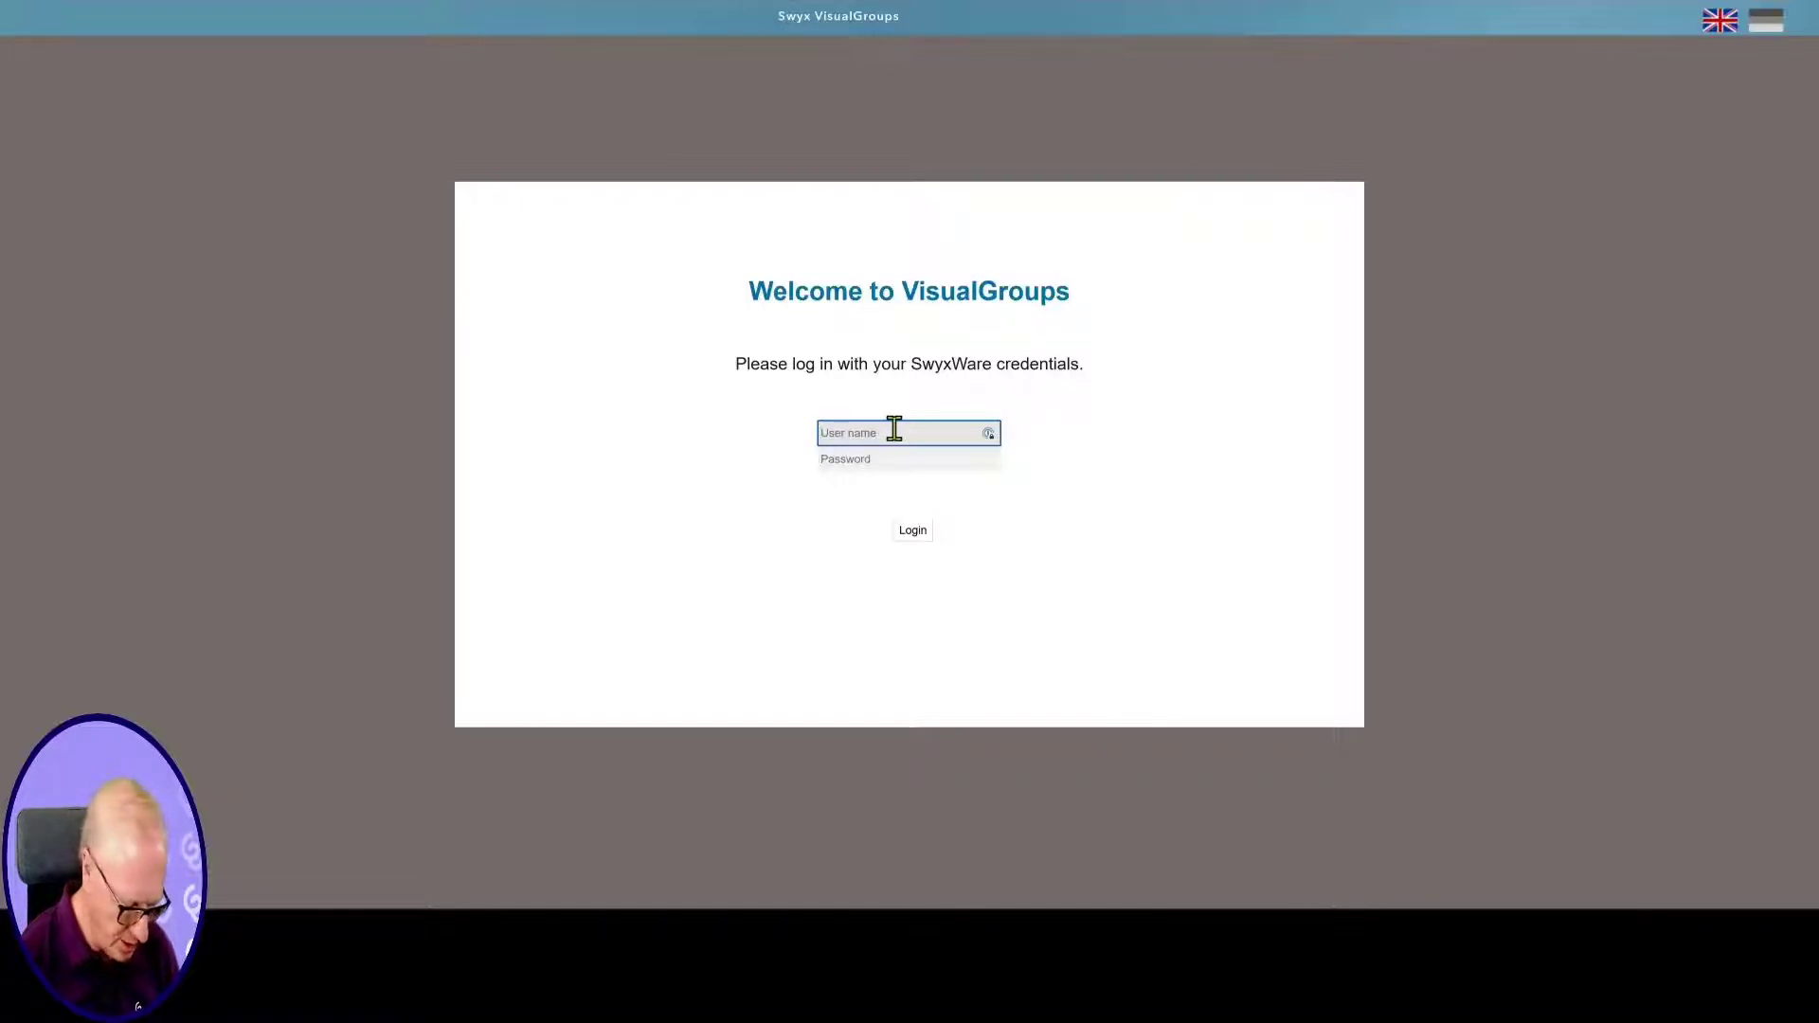
Log in to the Swyx VisualGroups web portal with the administrator credentials
text(SwyxADmin)
key(Tab)
text(•••••••••••)
key(Tab)
key(Return)
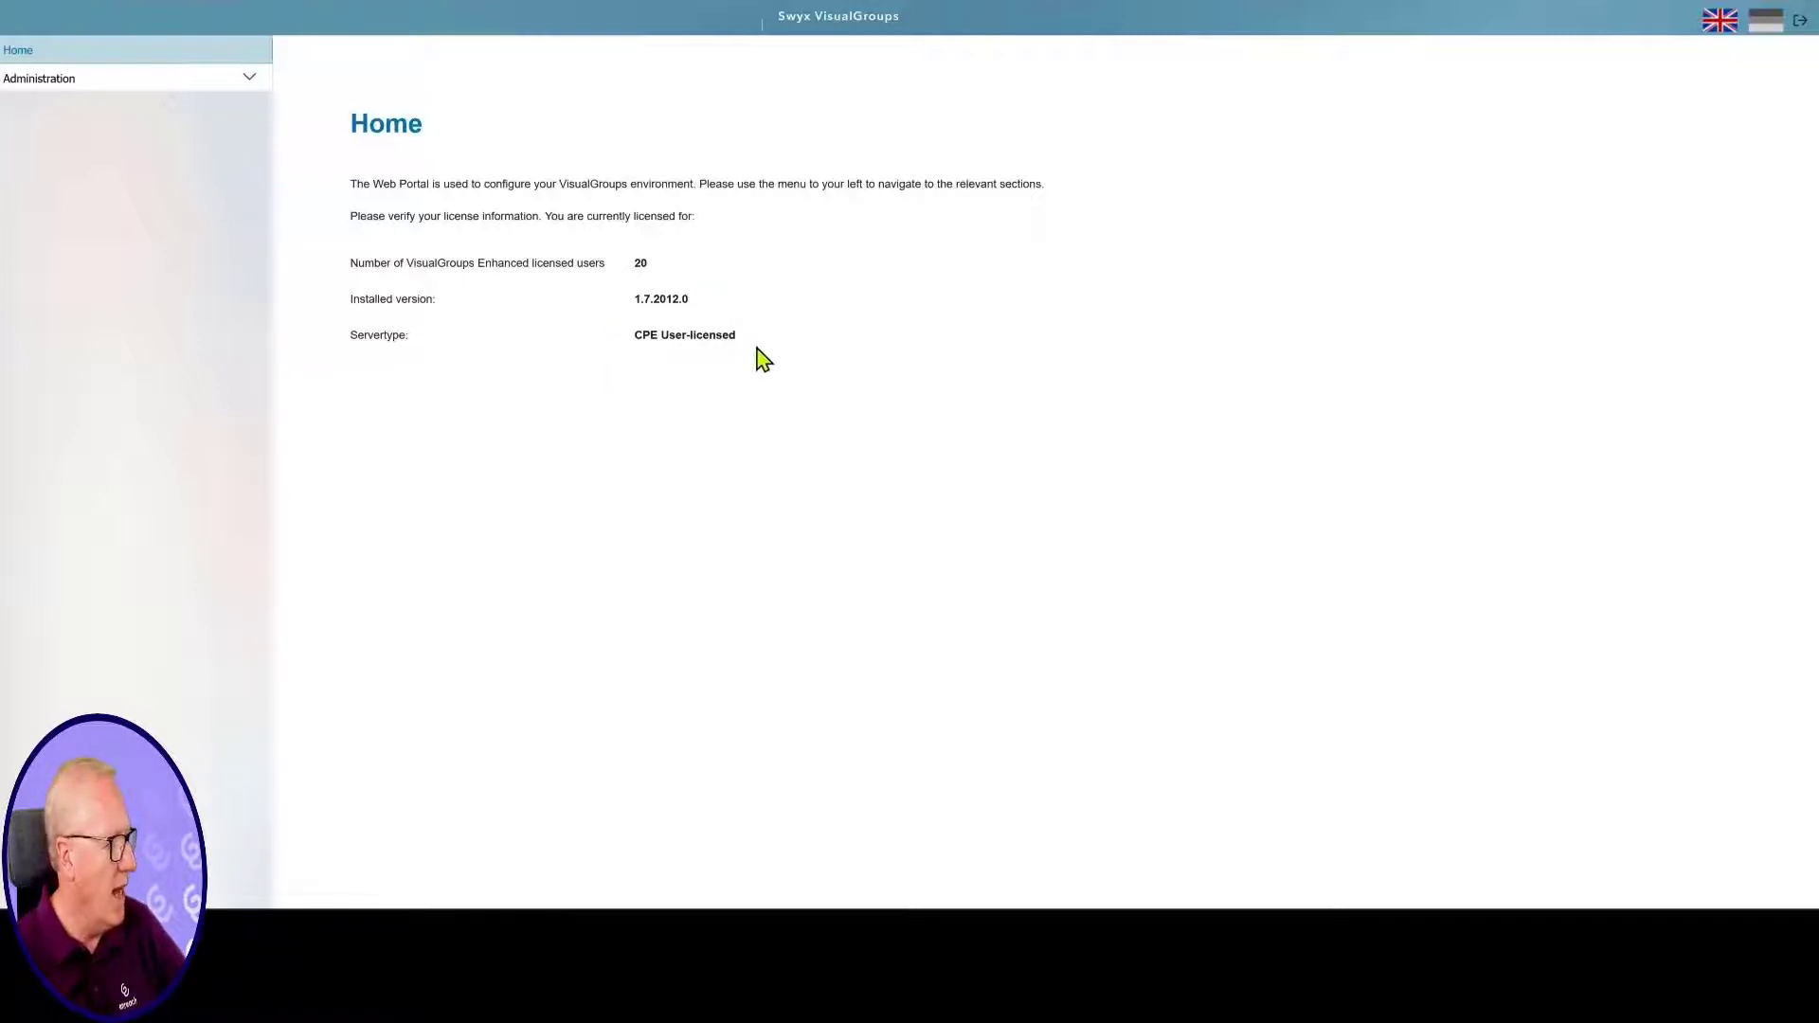
Go to Administration > Queues and start adding a new queue, ready to enter its name
click(247, 80)
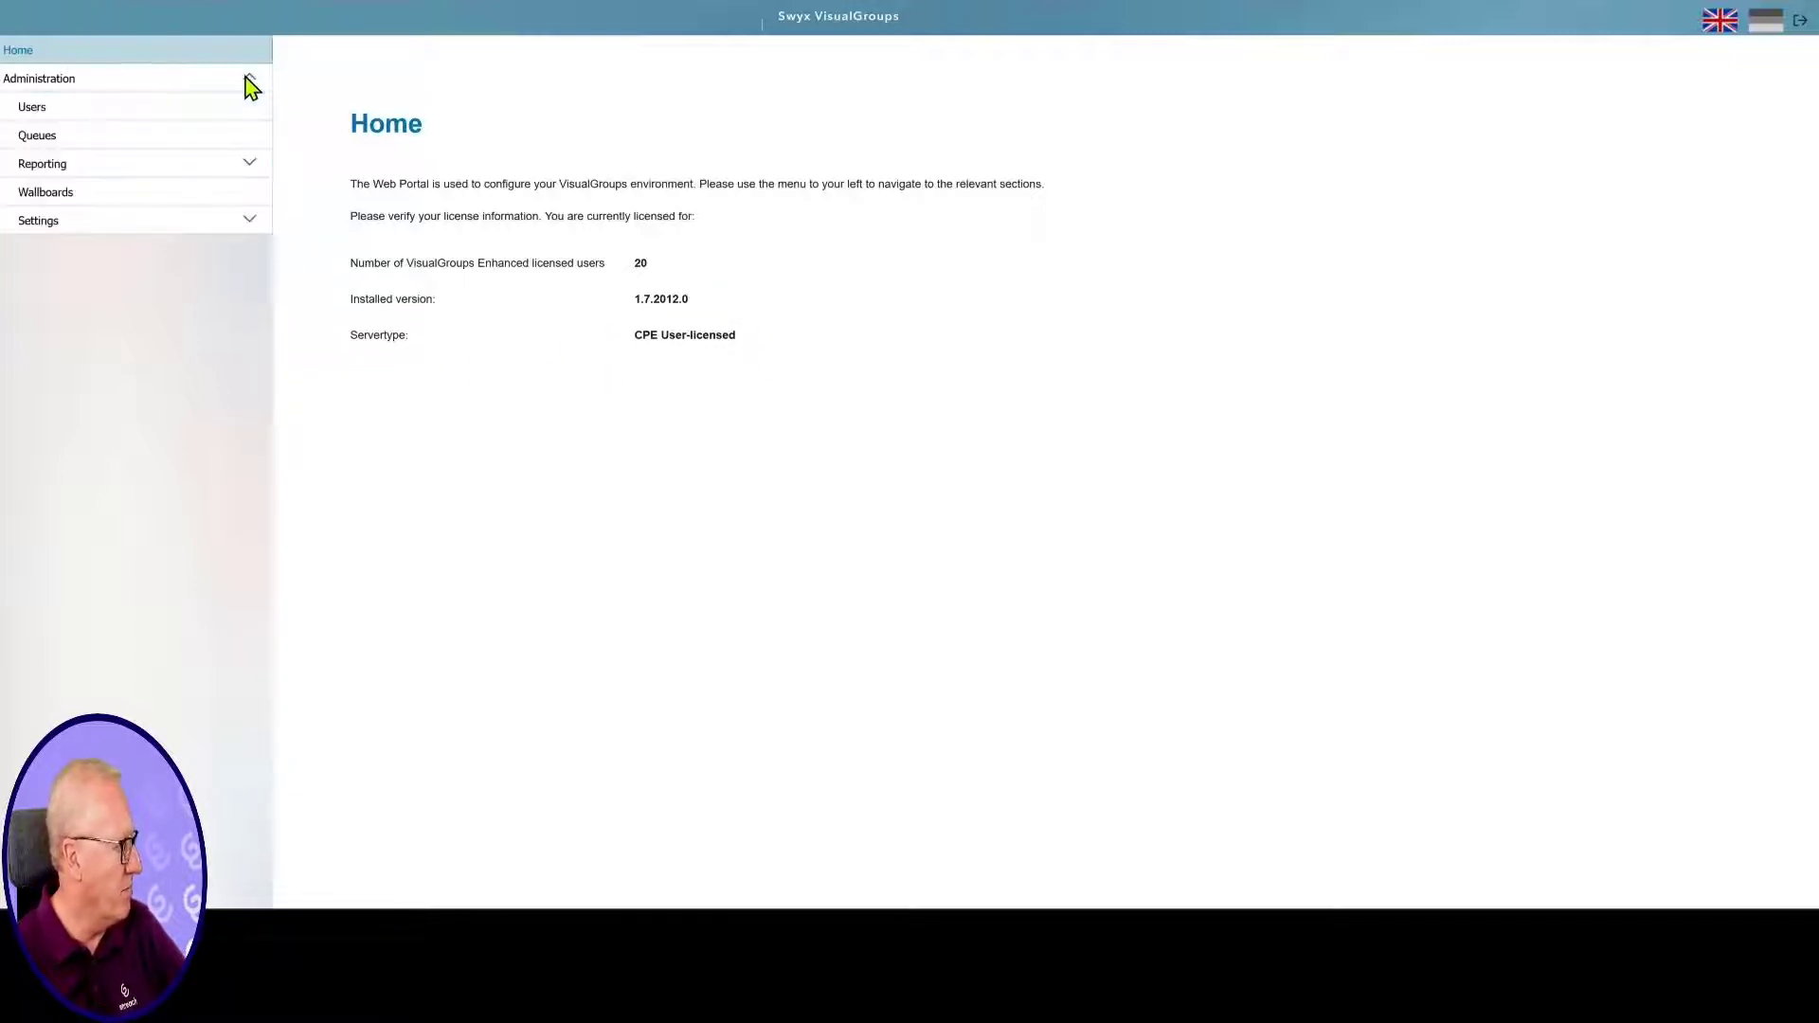
click(47, 138)
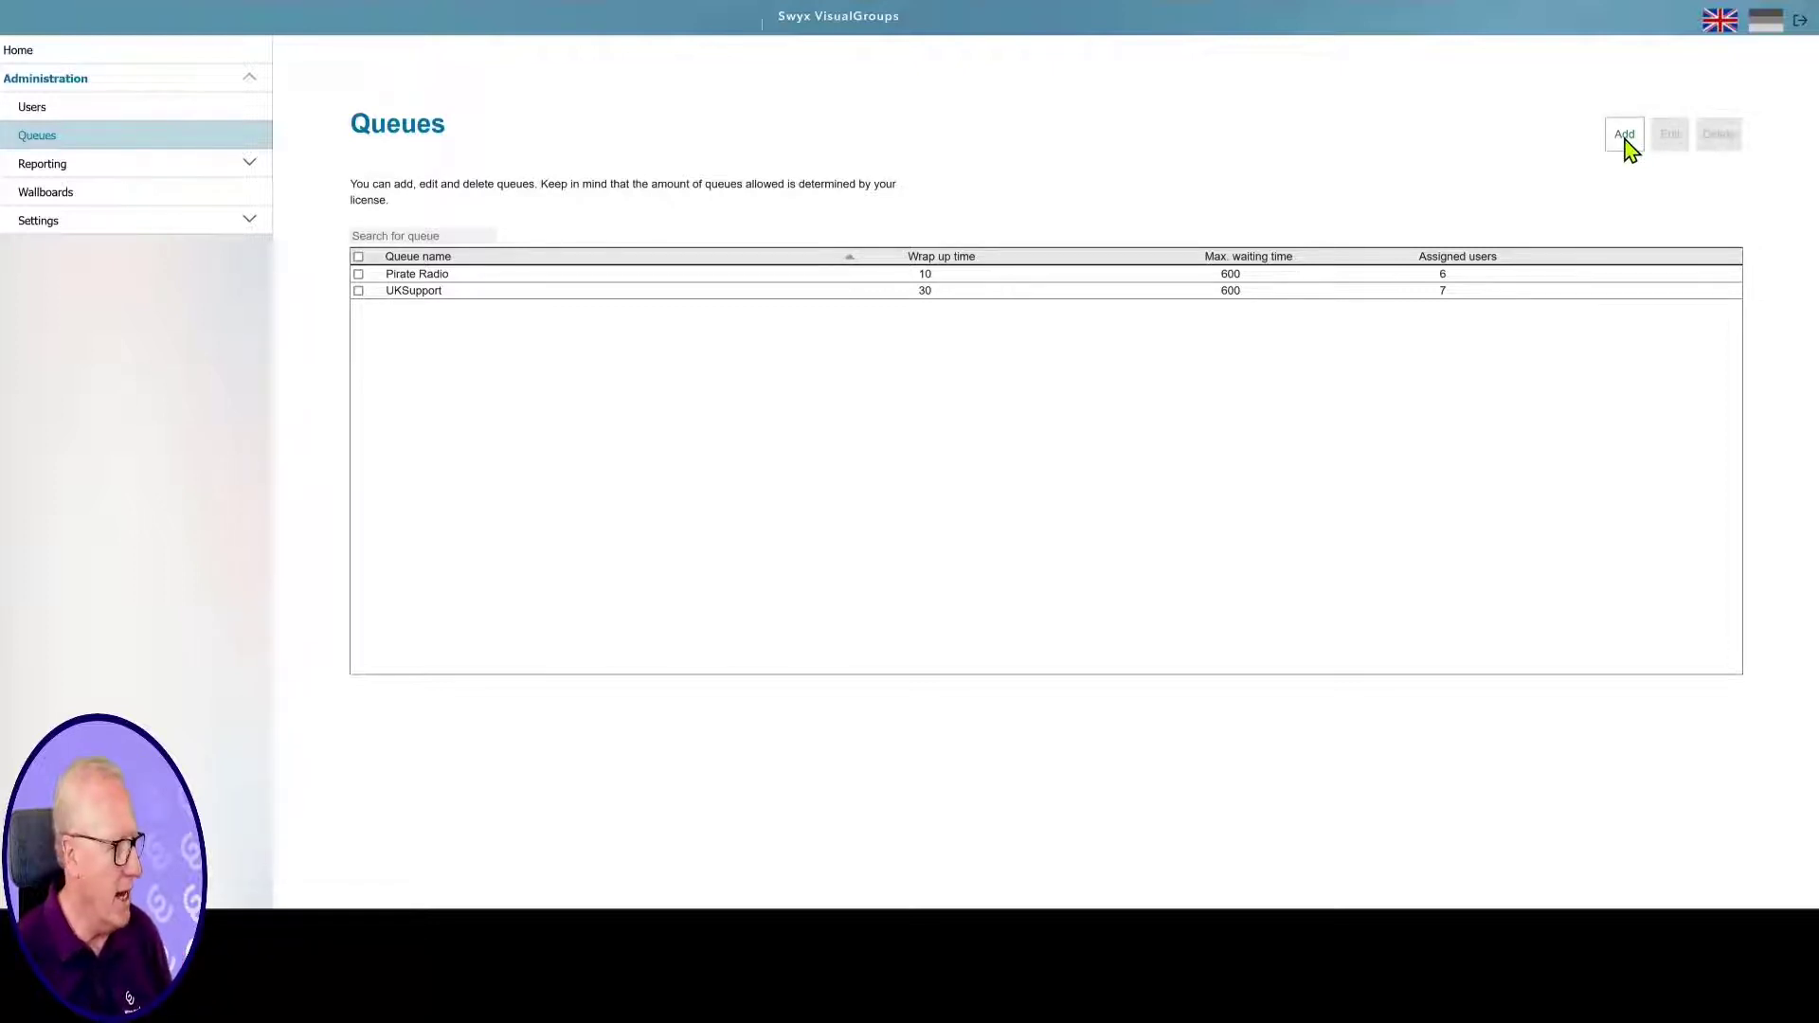
click(1626, 139)
click(457, 218)
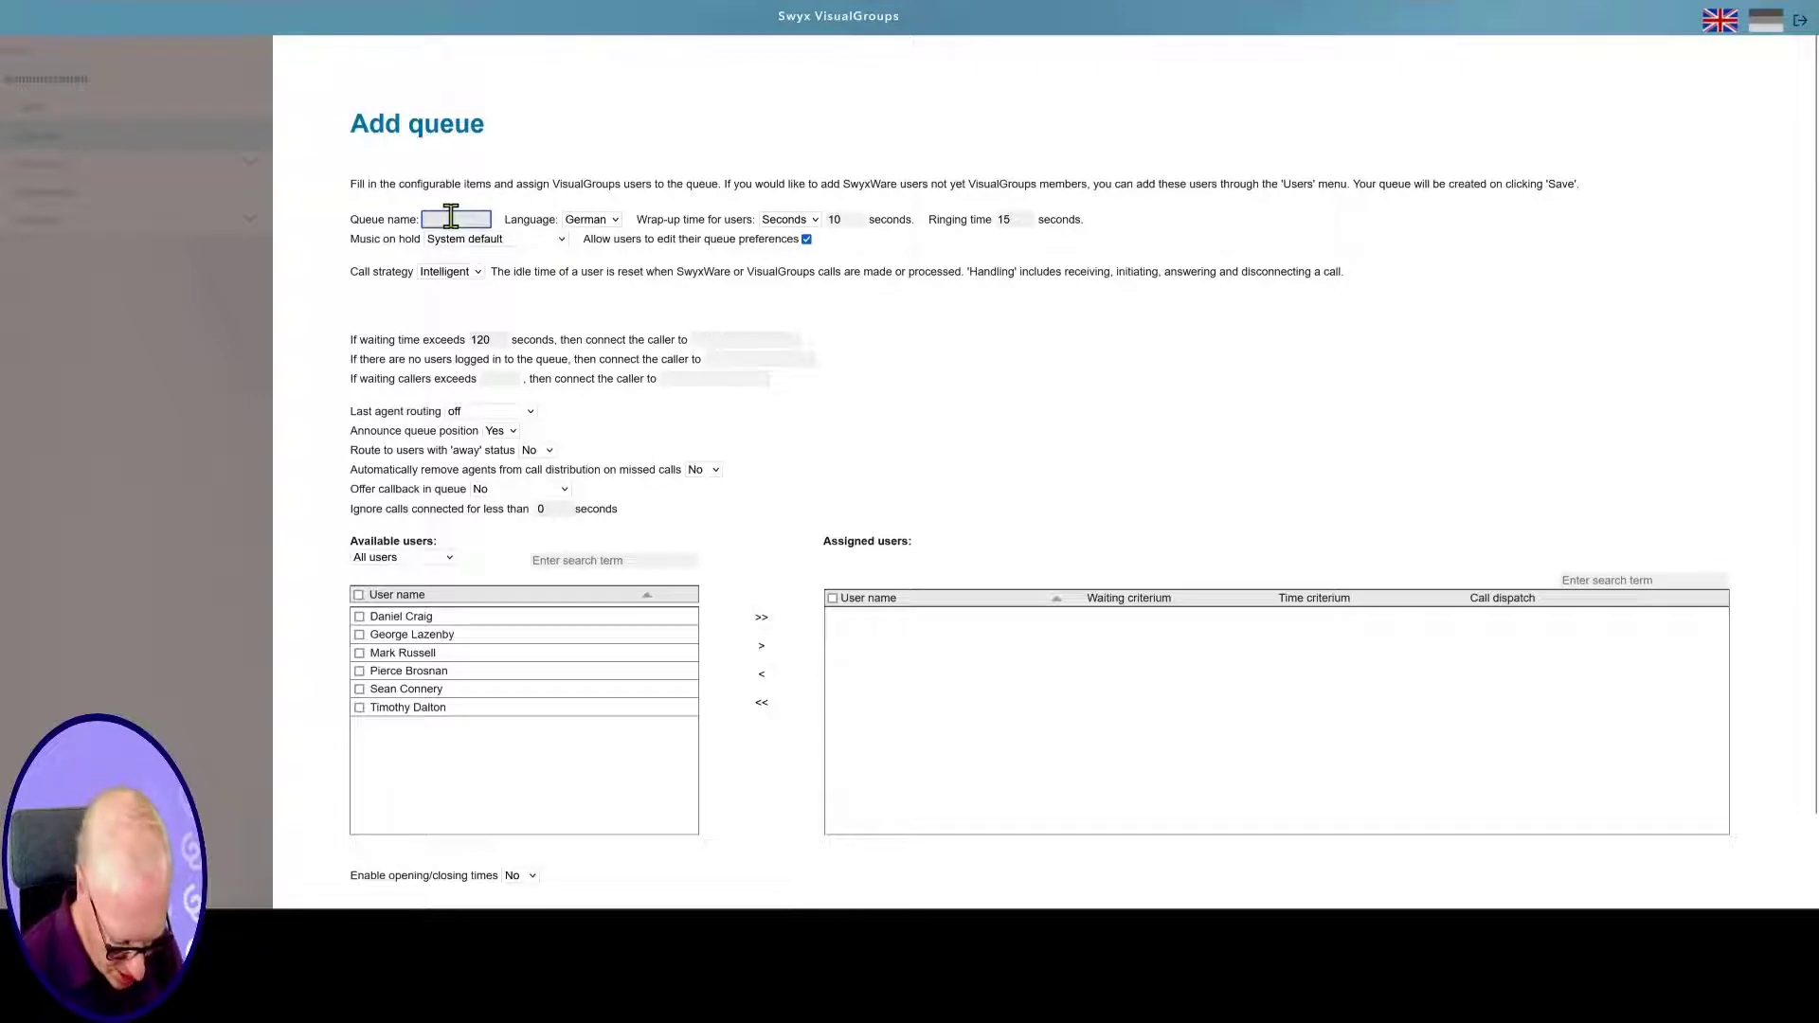
Name the new queue 'Sales' and set its language to English
text(Sales)
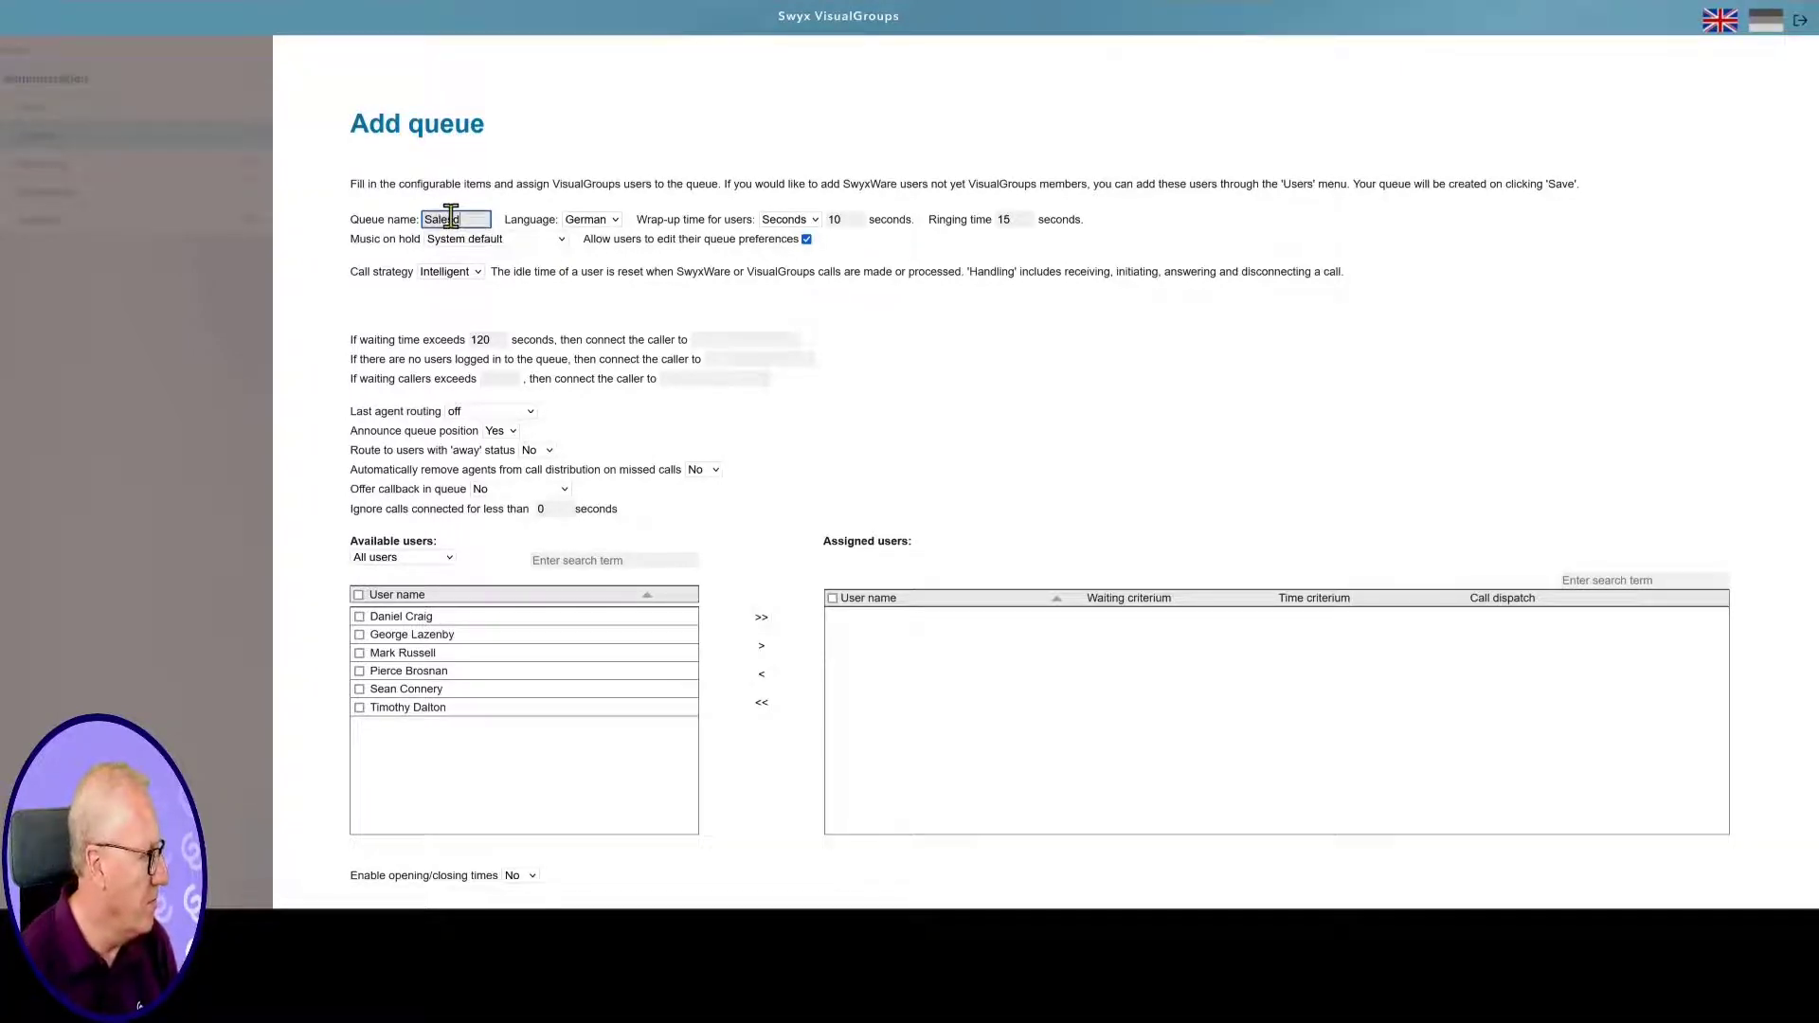
click(616, 219)
click(588, 262)
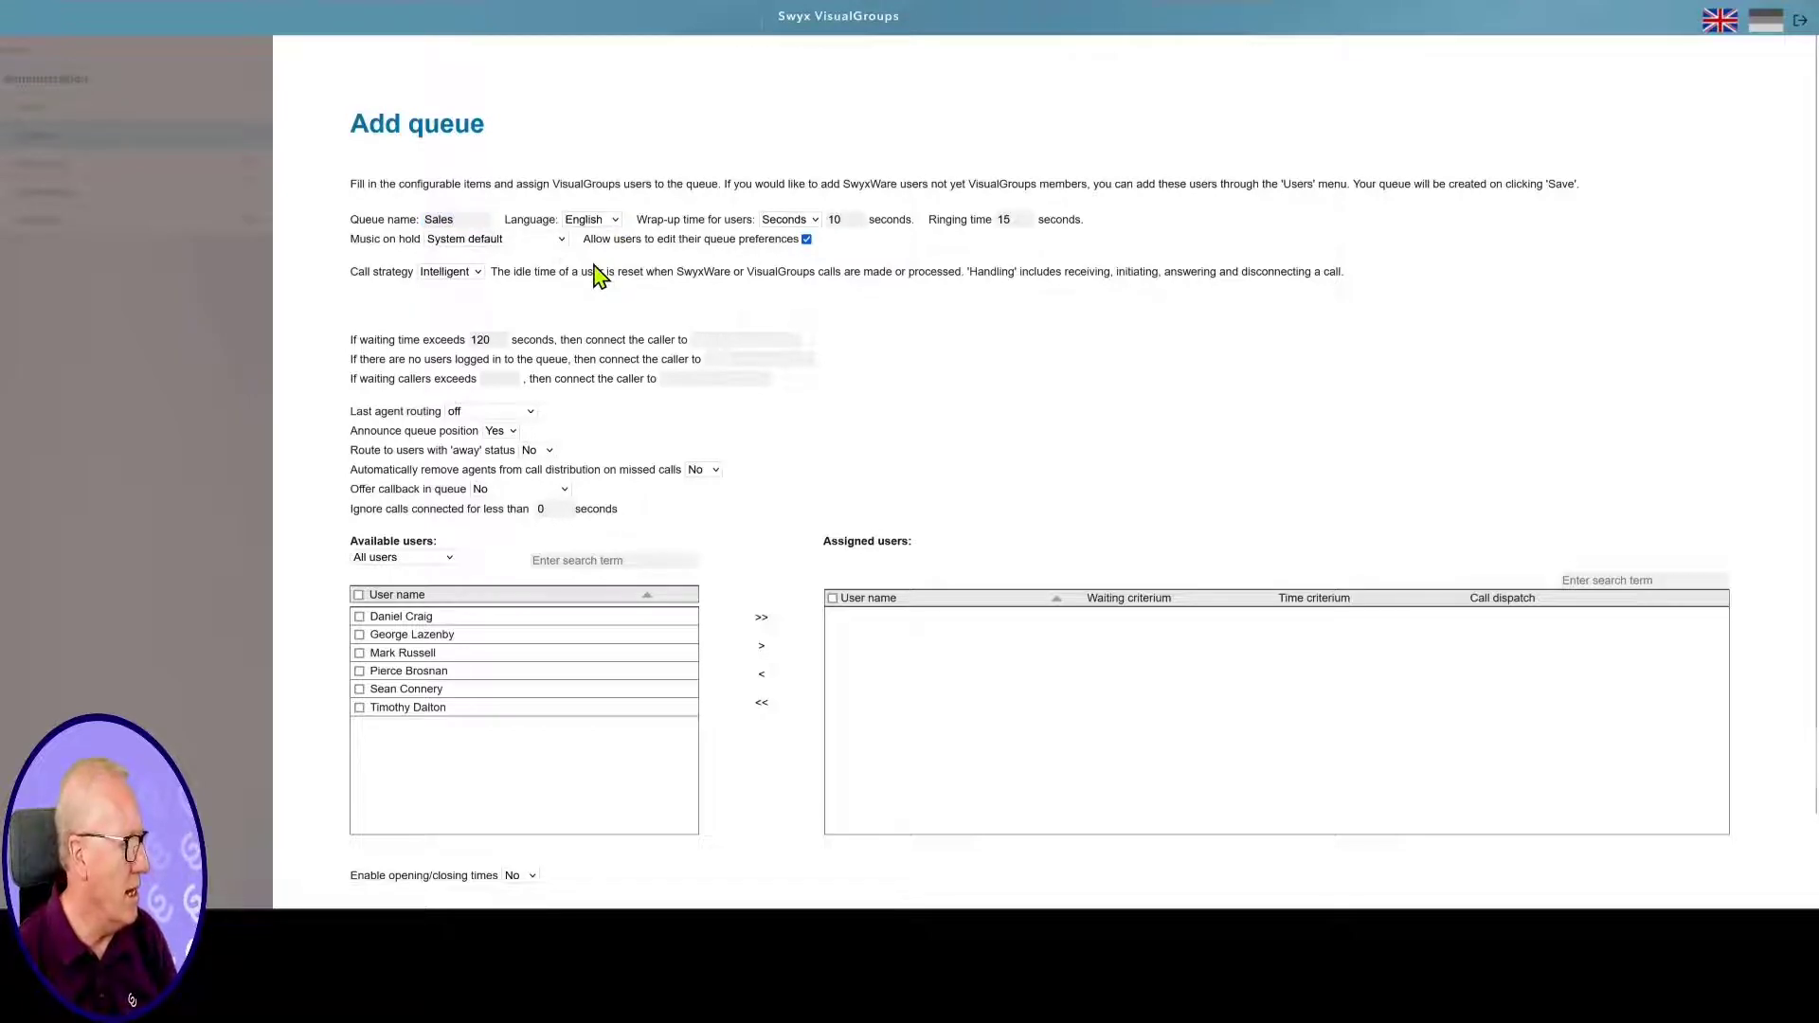
Set the wrap-up time to 30 seconds and the ringing time to 8 seconds
double_click(850, 219)
text(30)
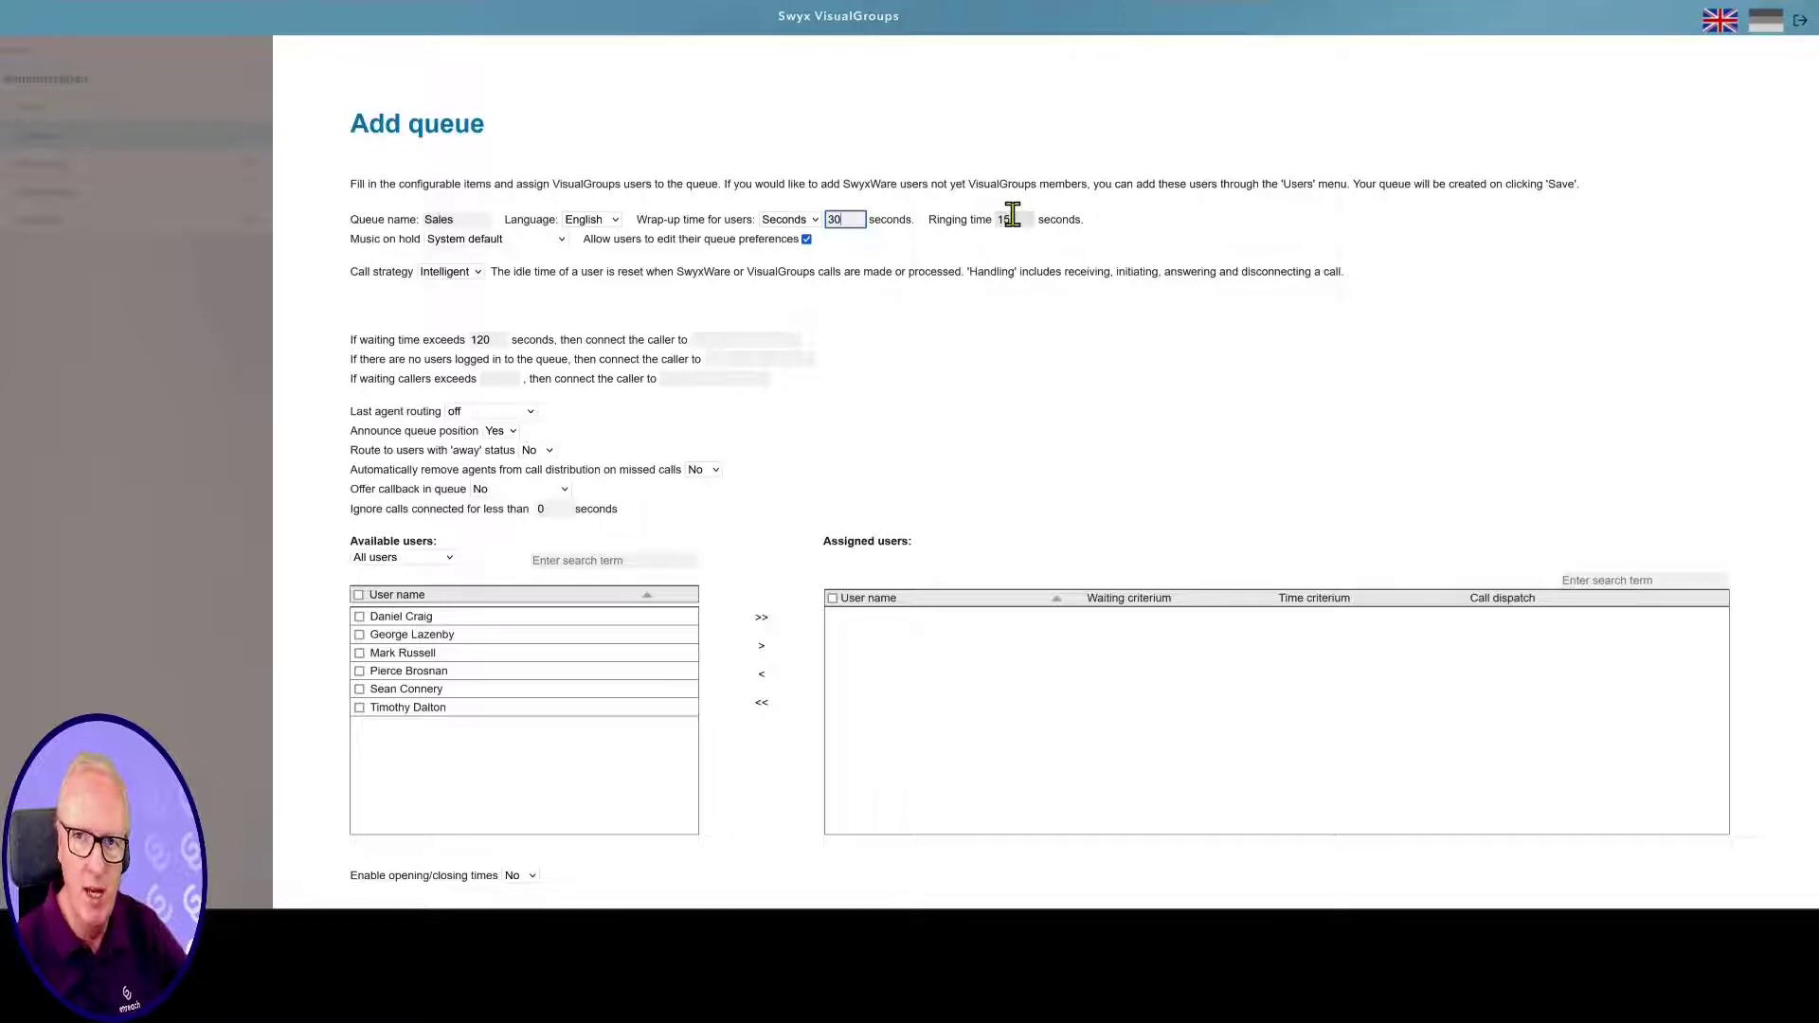
key(Tab)
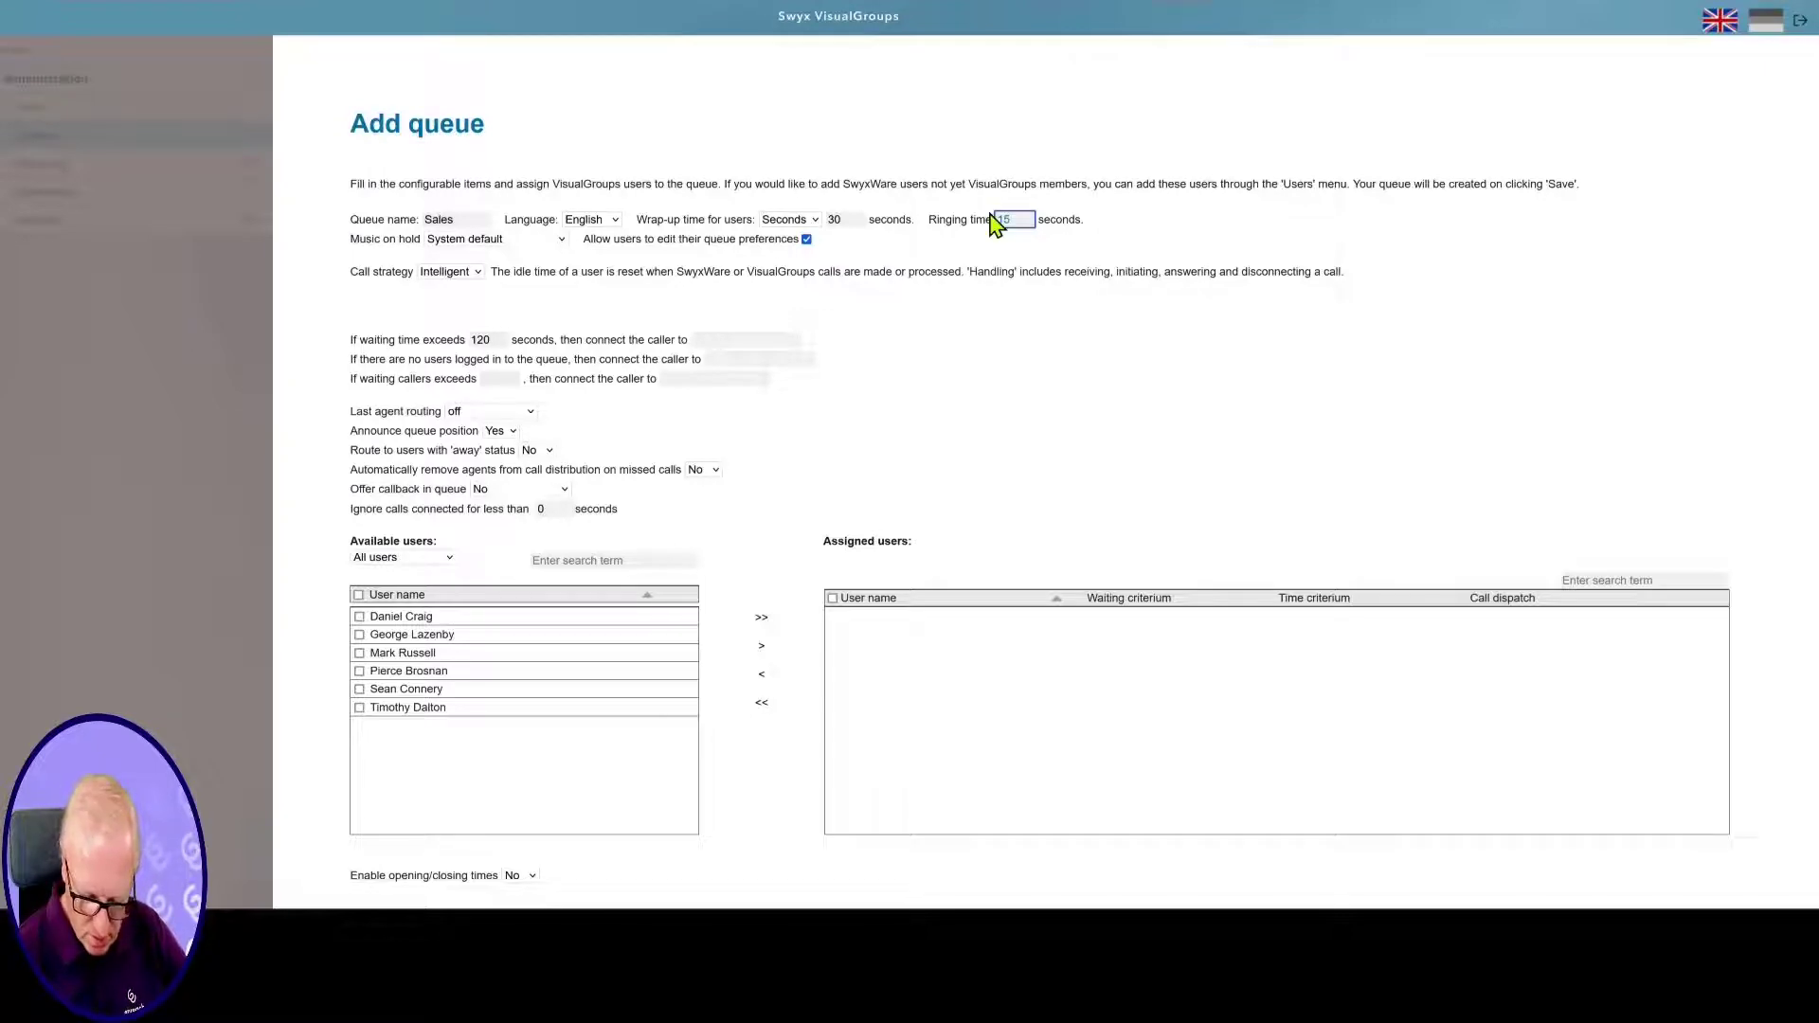
text(8)
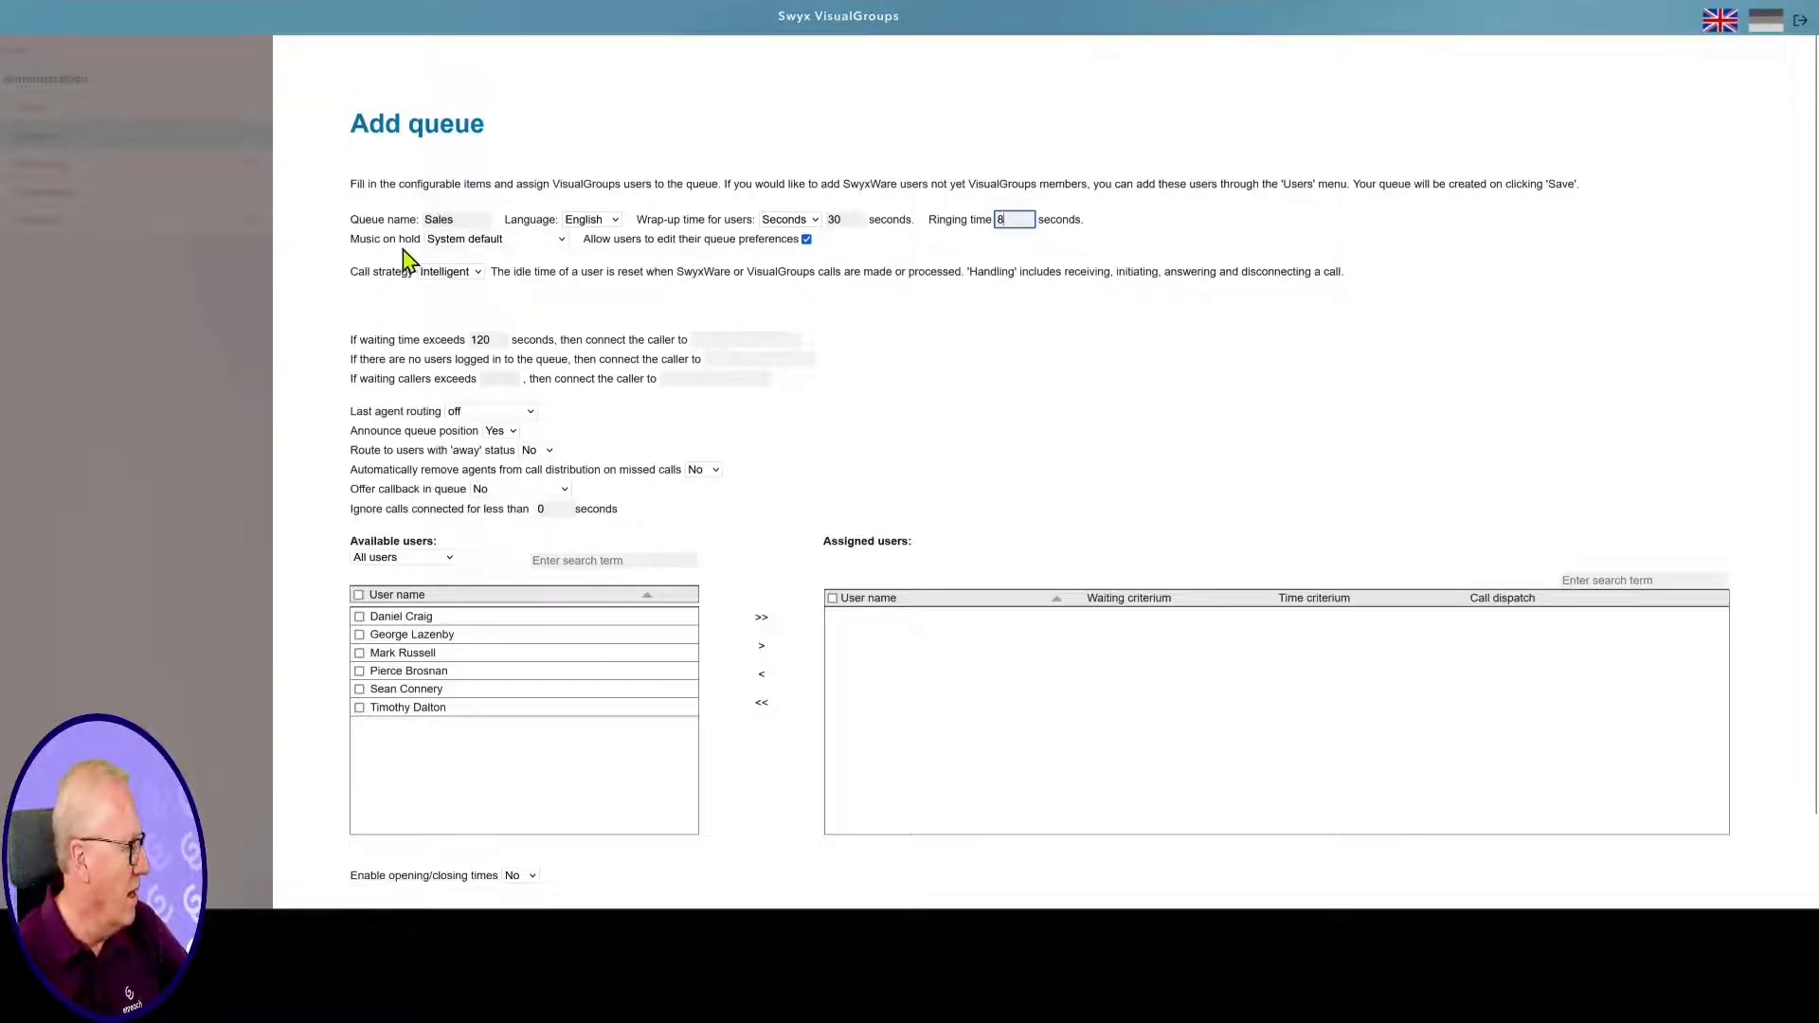
click(561, 240)
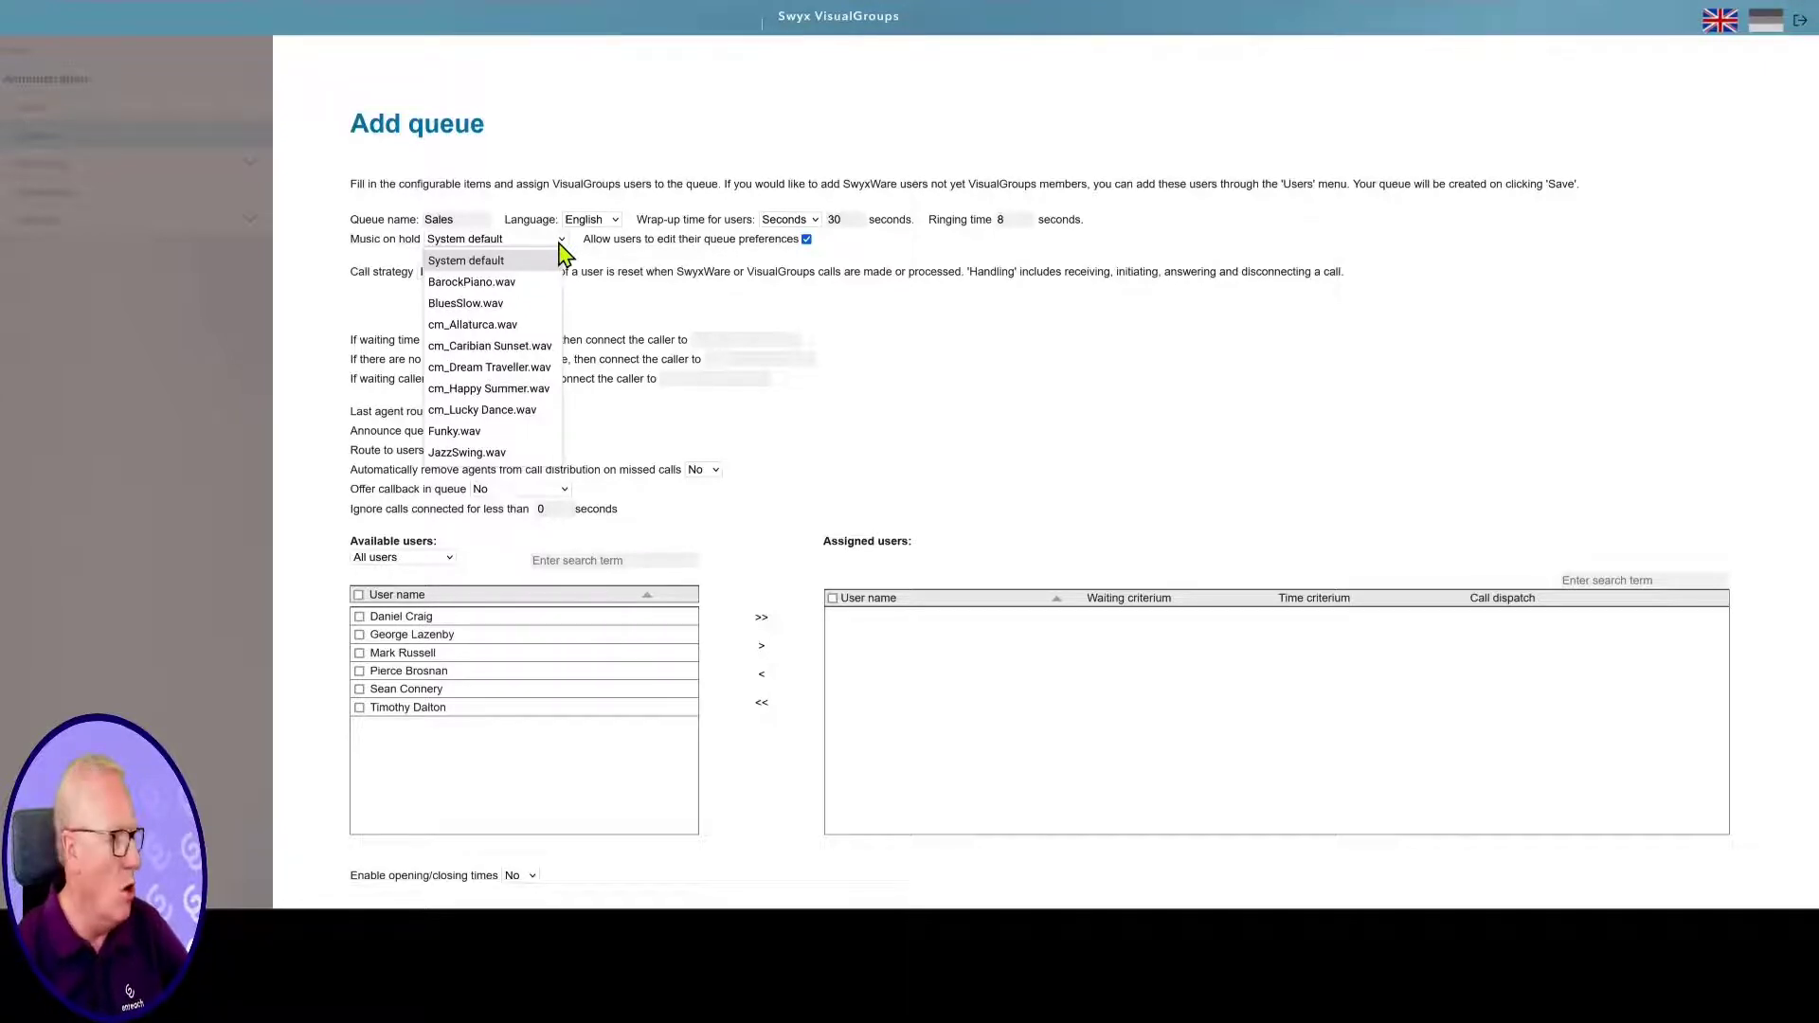
click(520, 244)
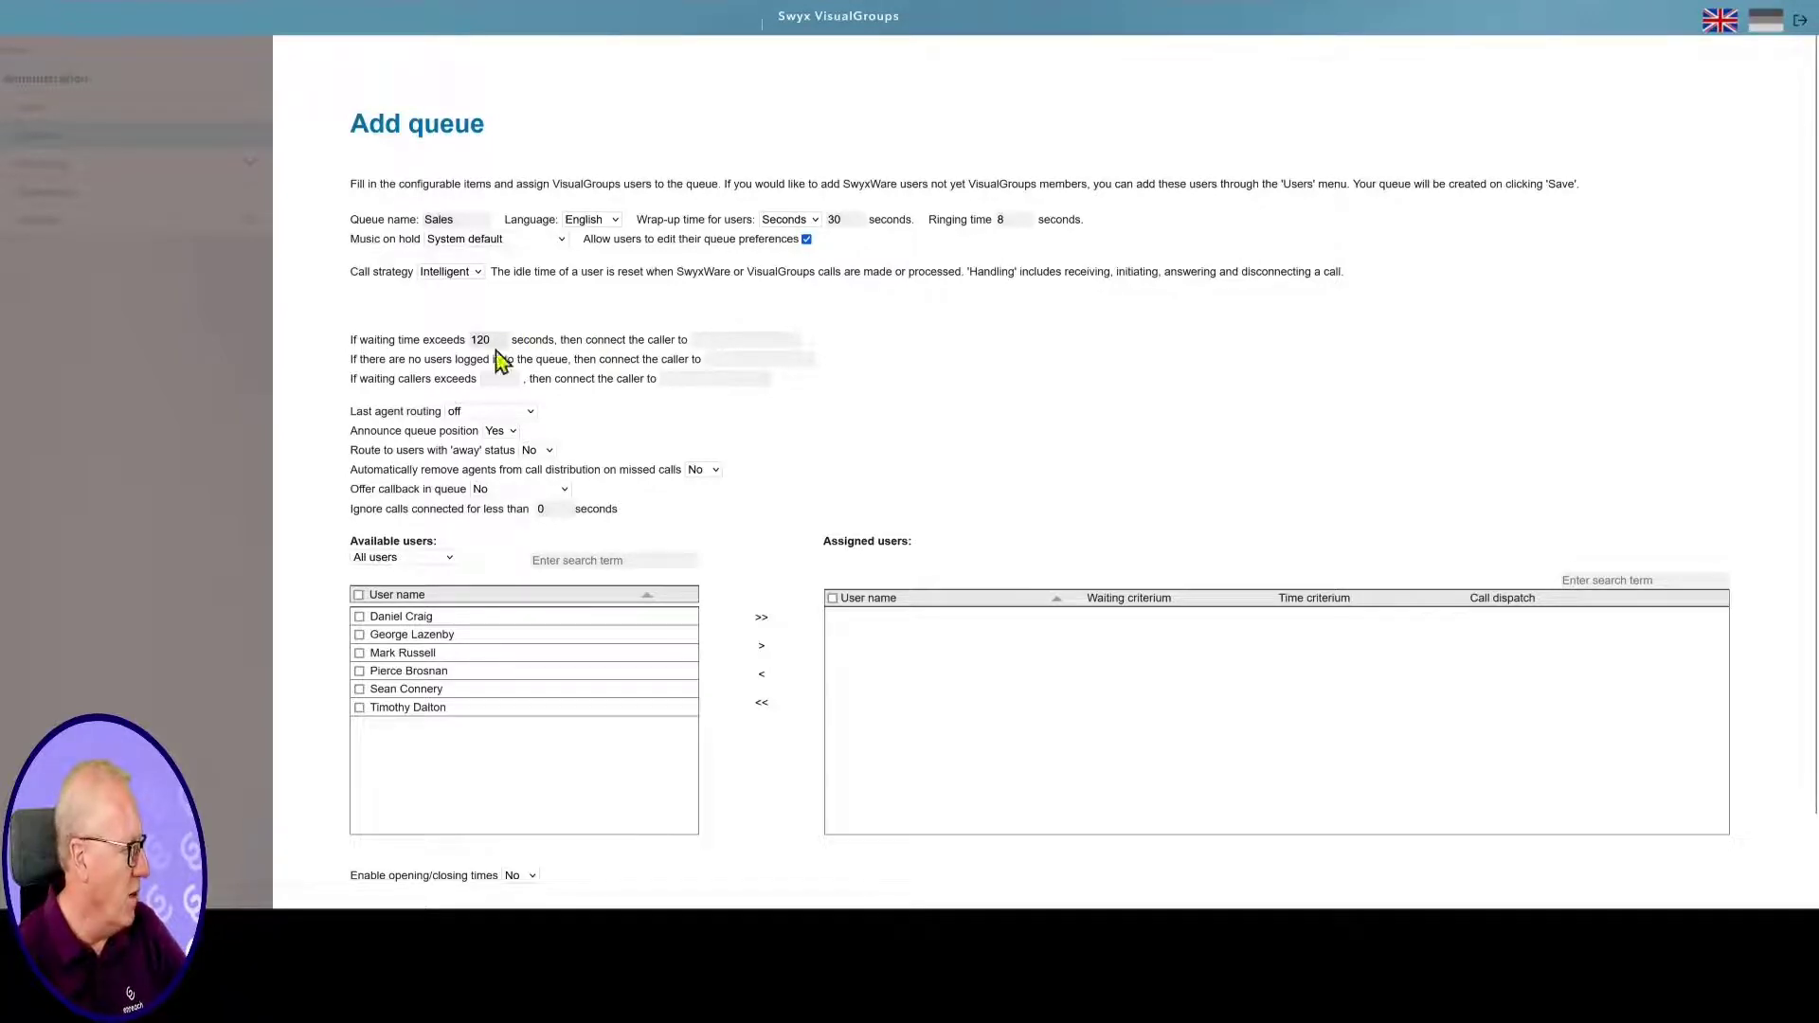
Change the 'If waiting time exceeds' limit from 120 to 600 seconds
drag(491, 340, 473, 340)
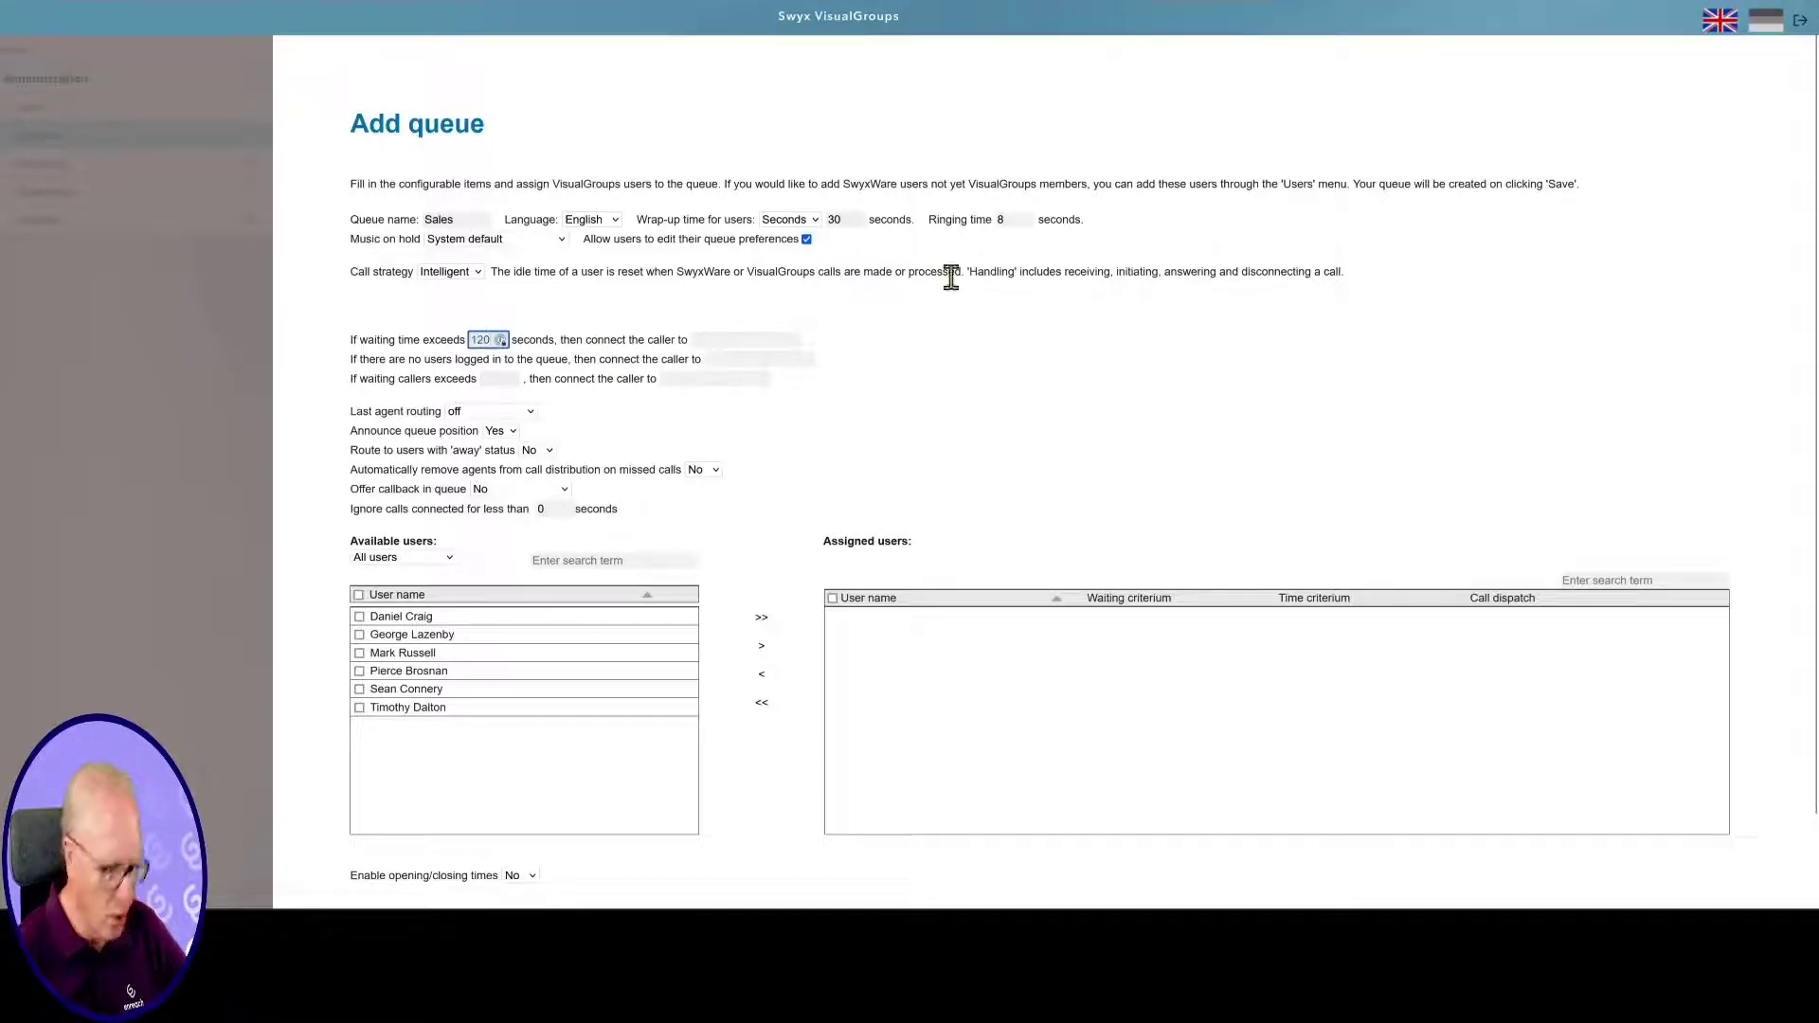
text(600)
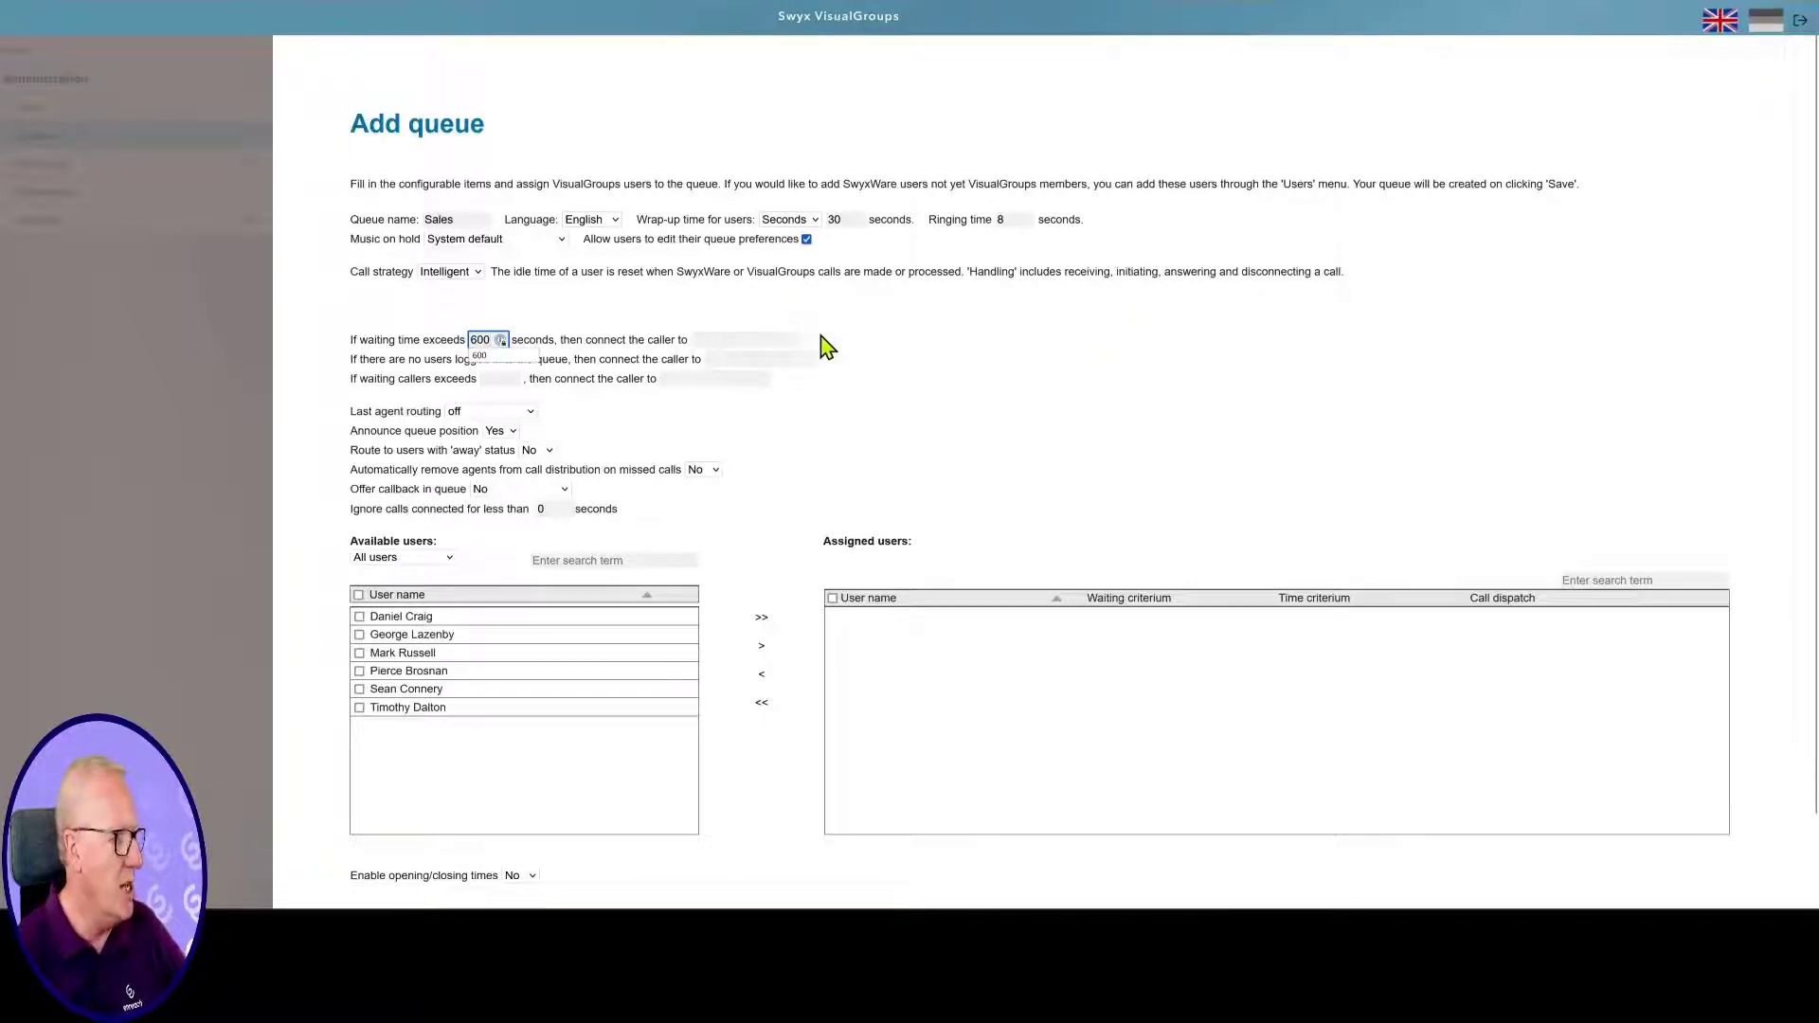
key(Tab)
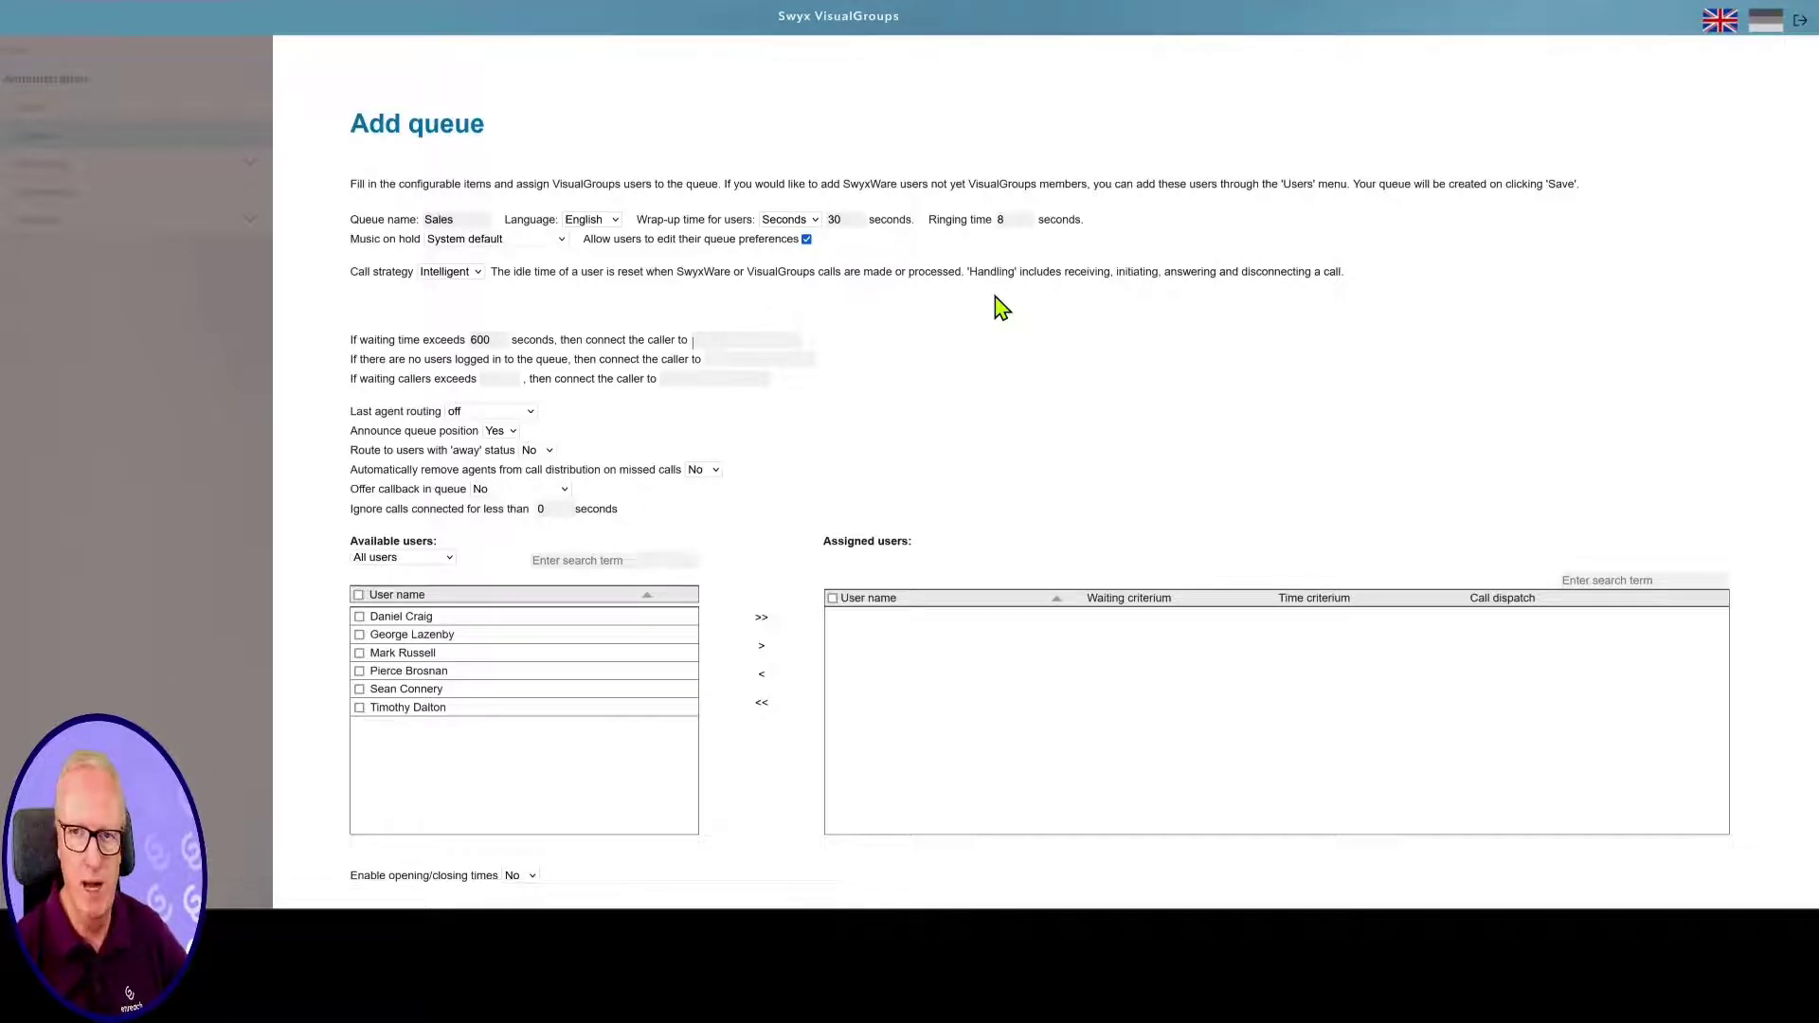
click(724, 359)
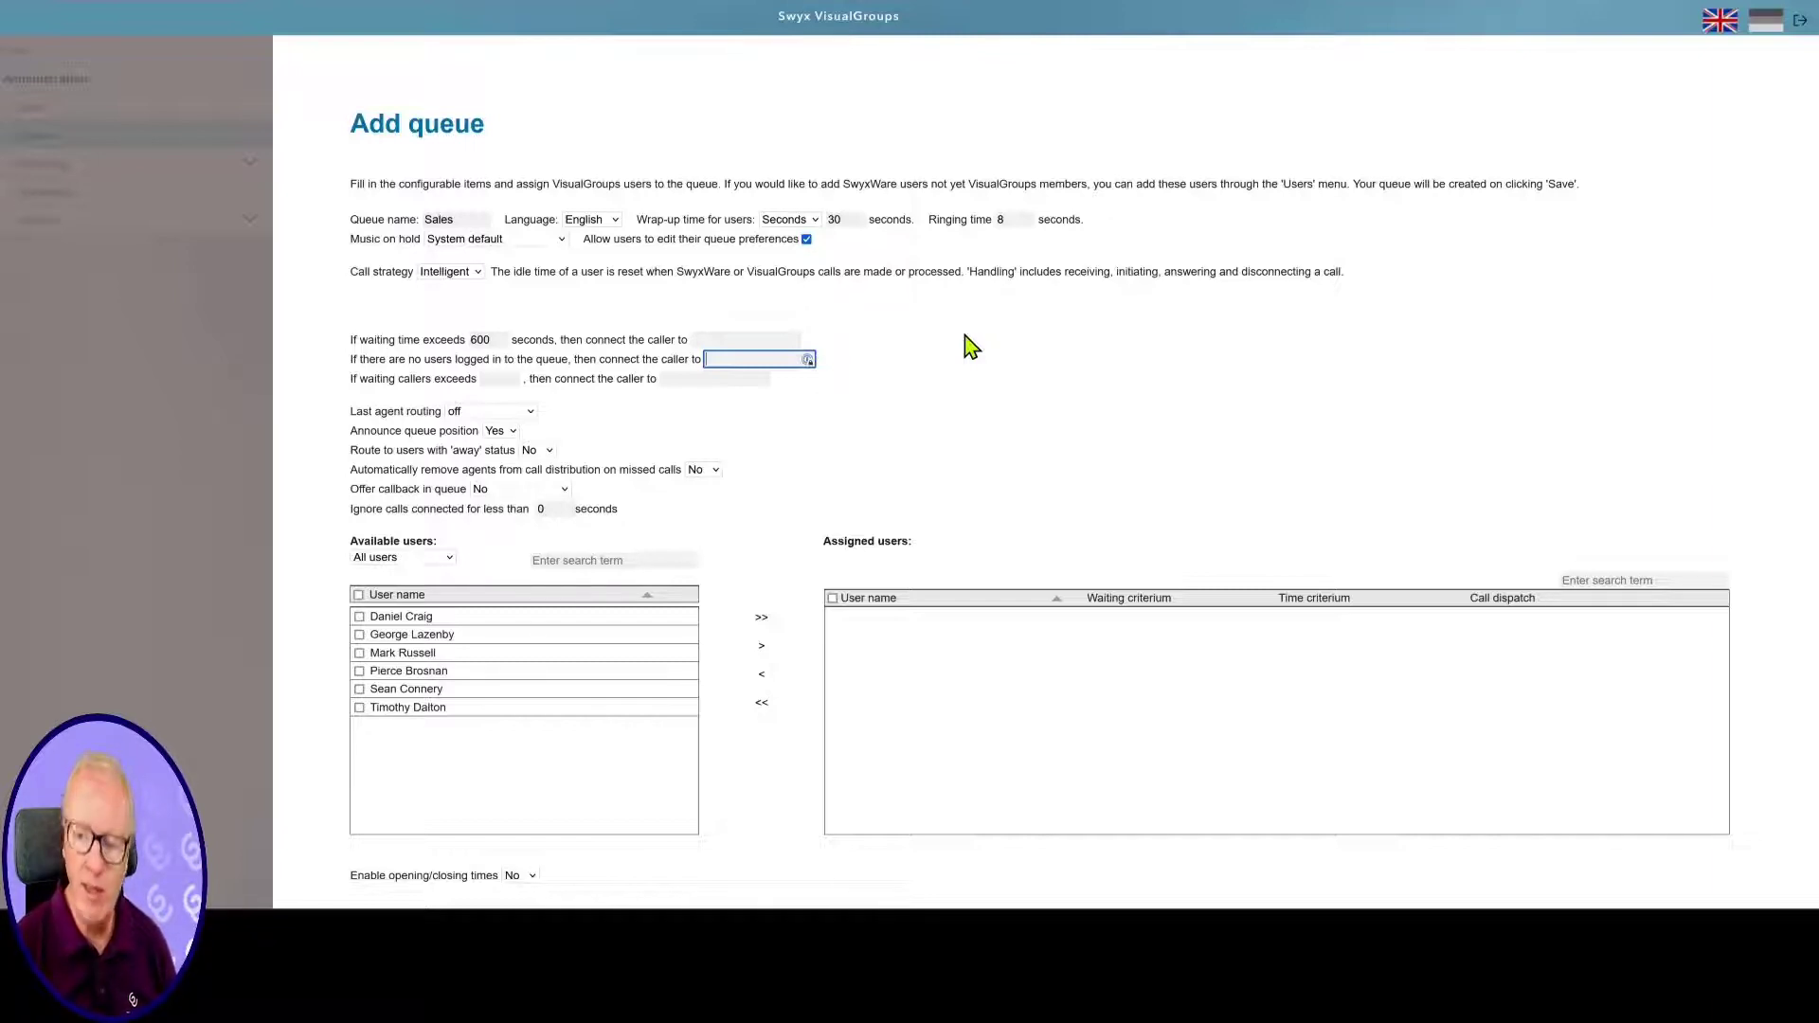
Set the 'If waiting callers exceeds' threshold to 15 callers
click(750, 360)
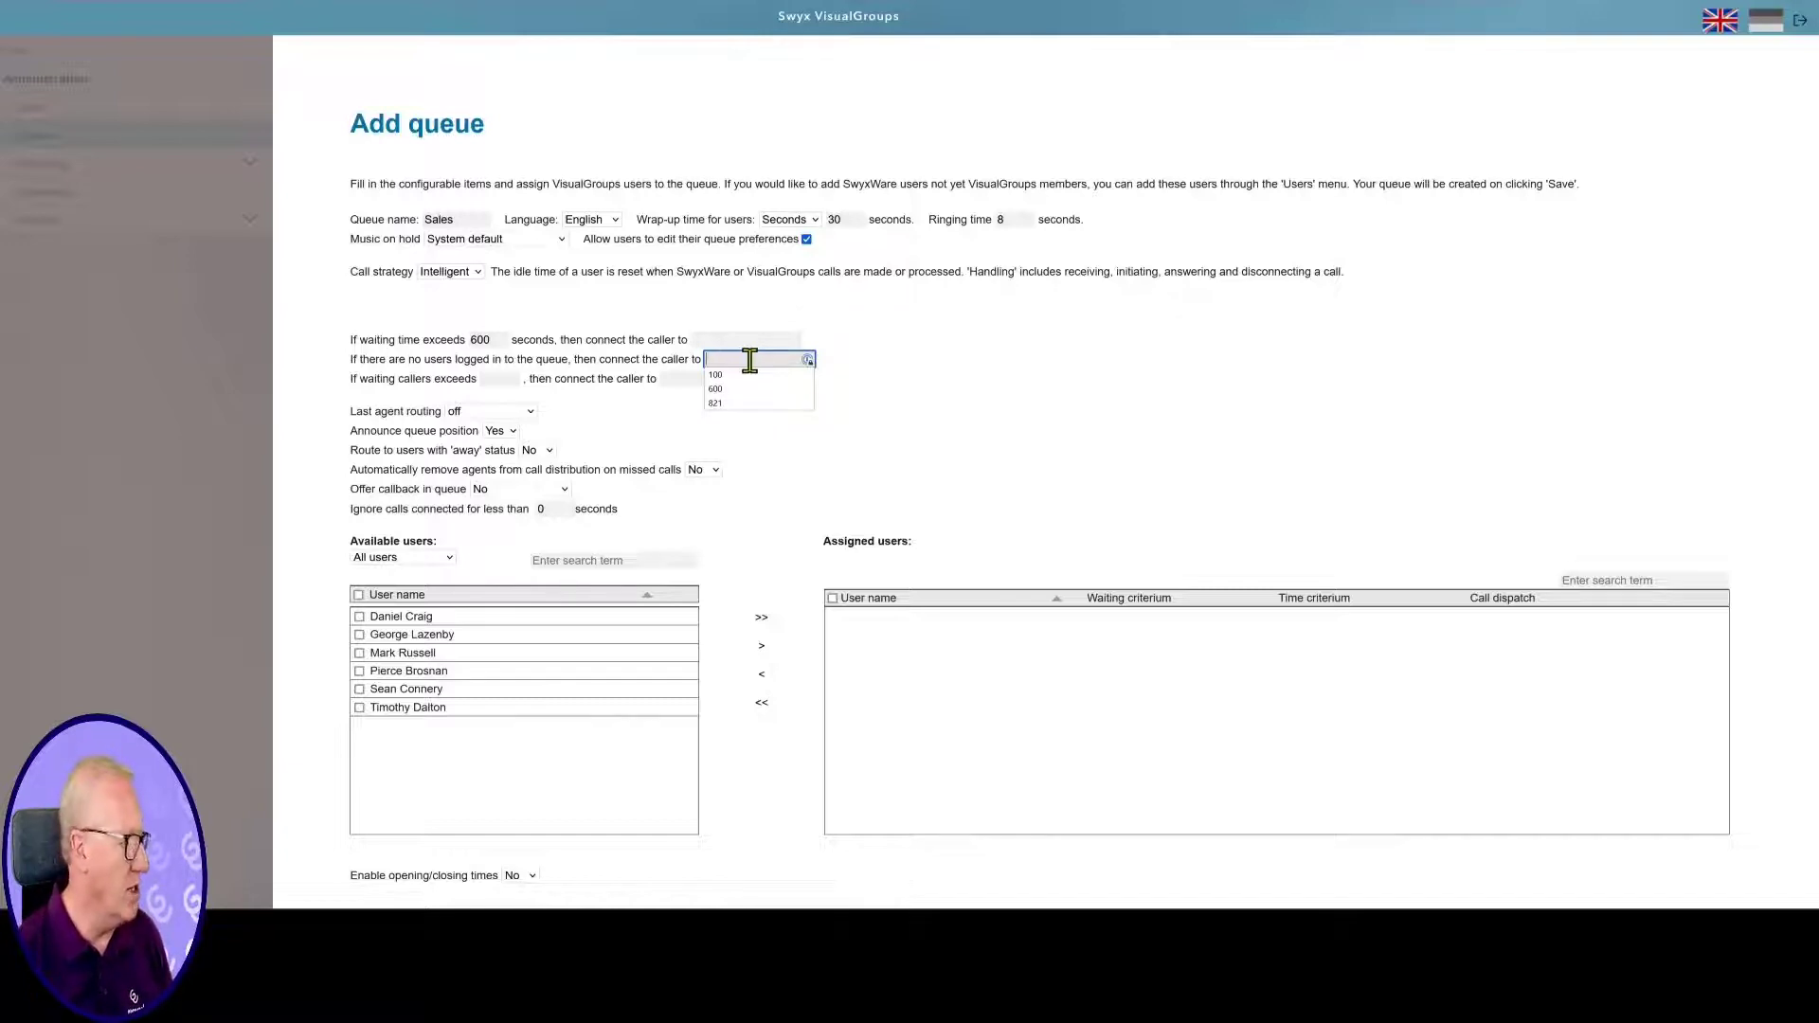
click(490, 378)
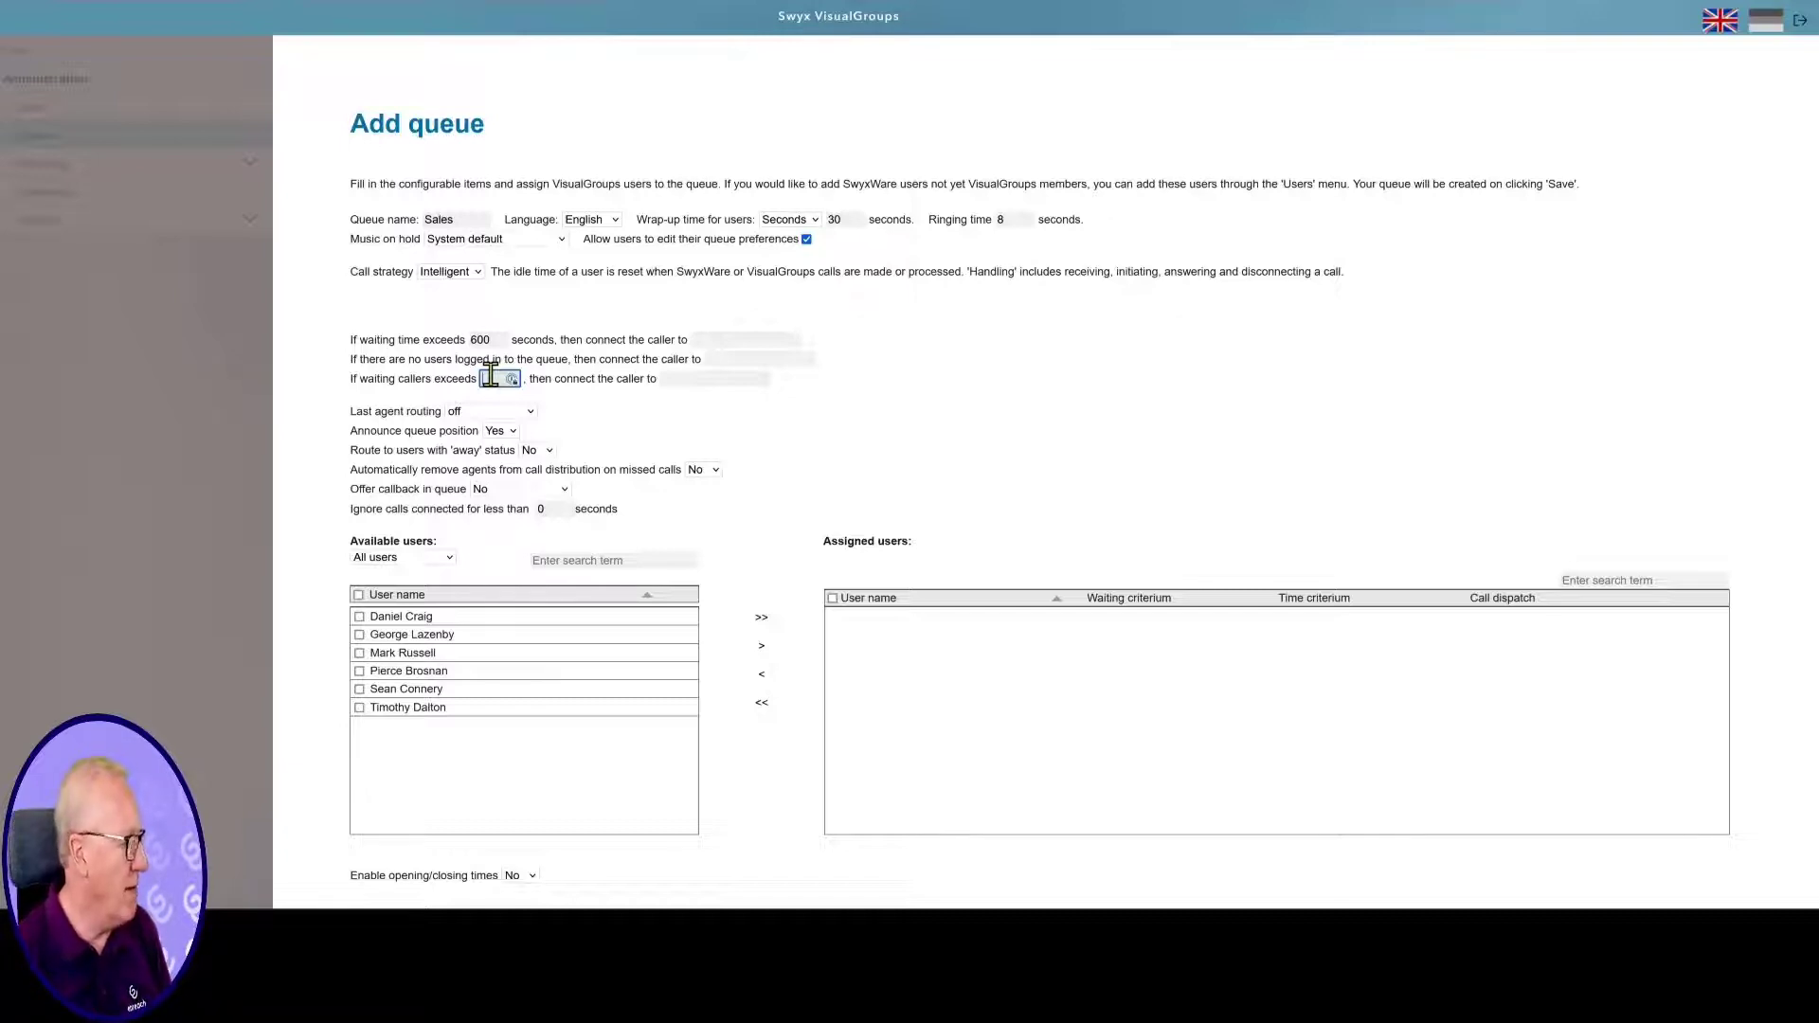
text(15)
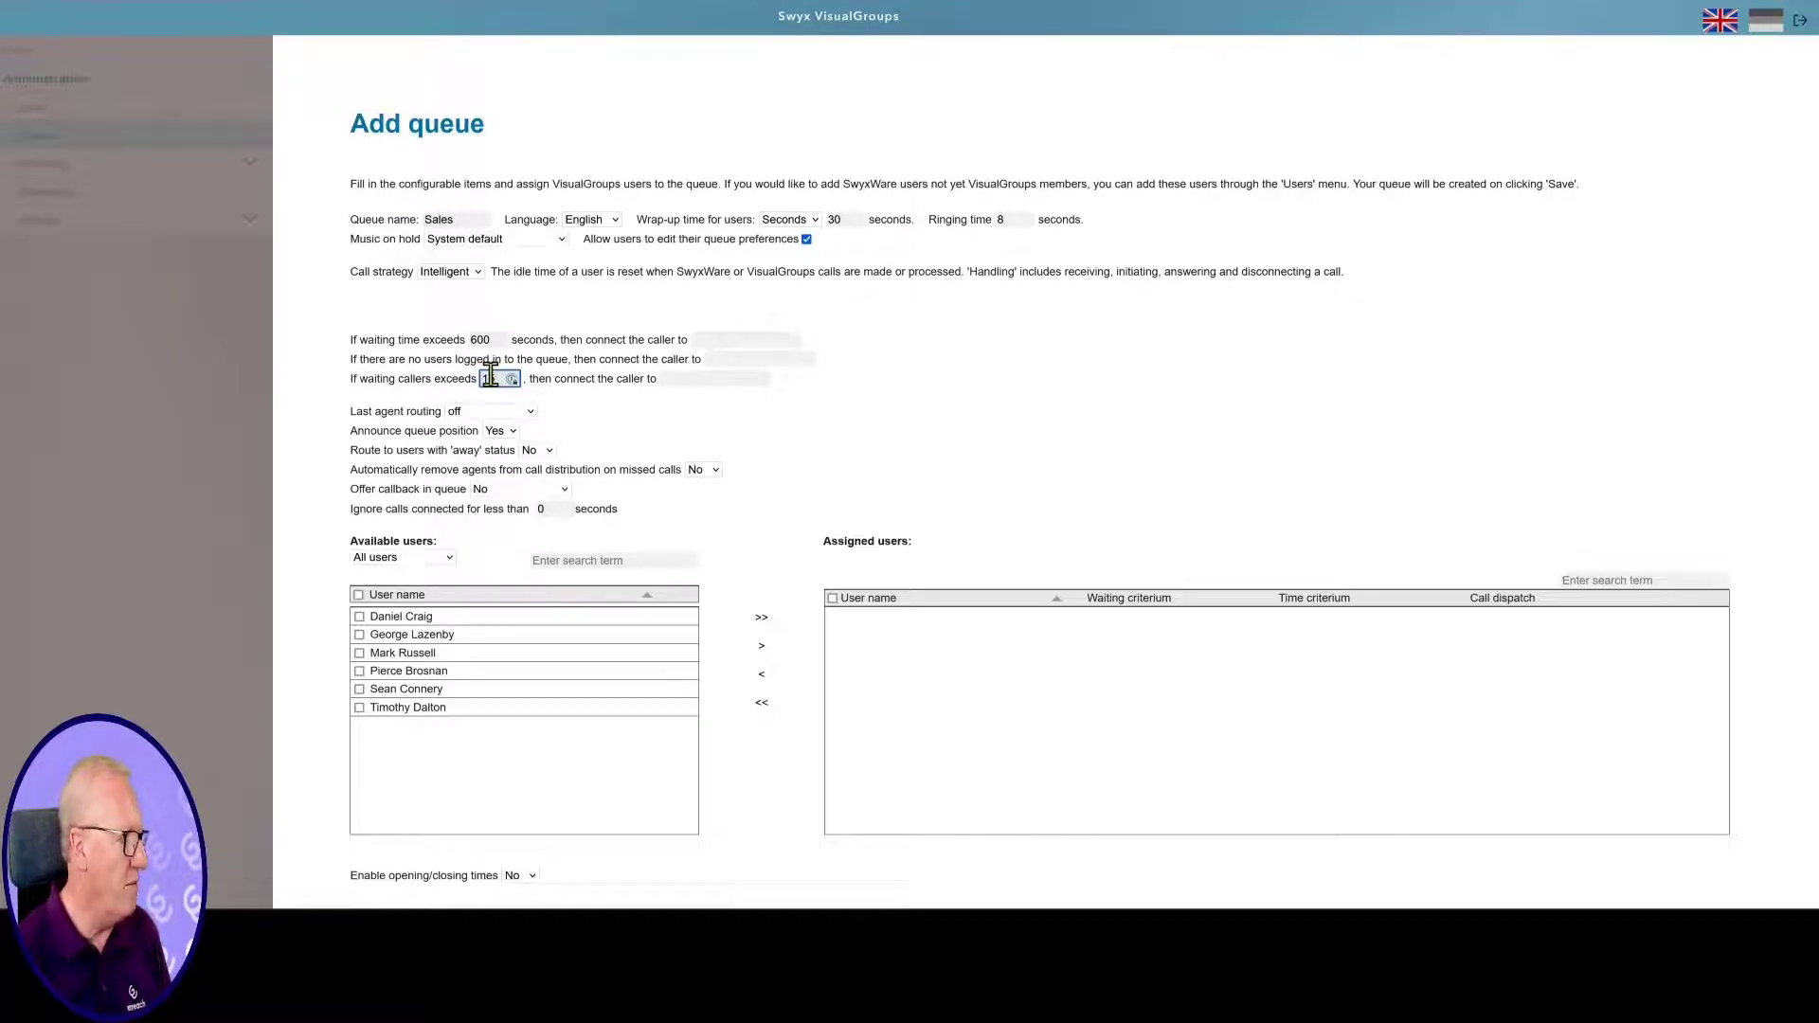
click(695, 379)
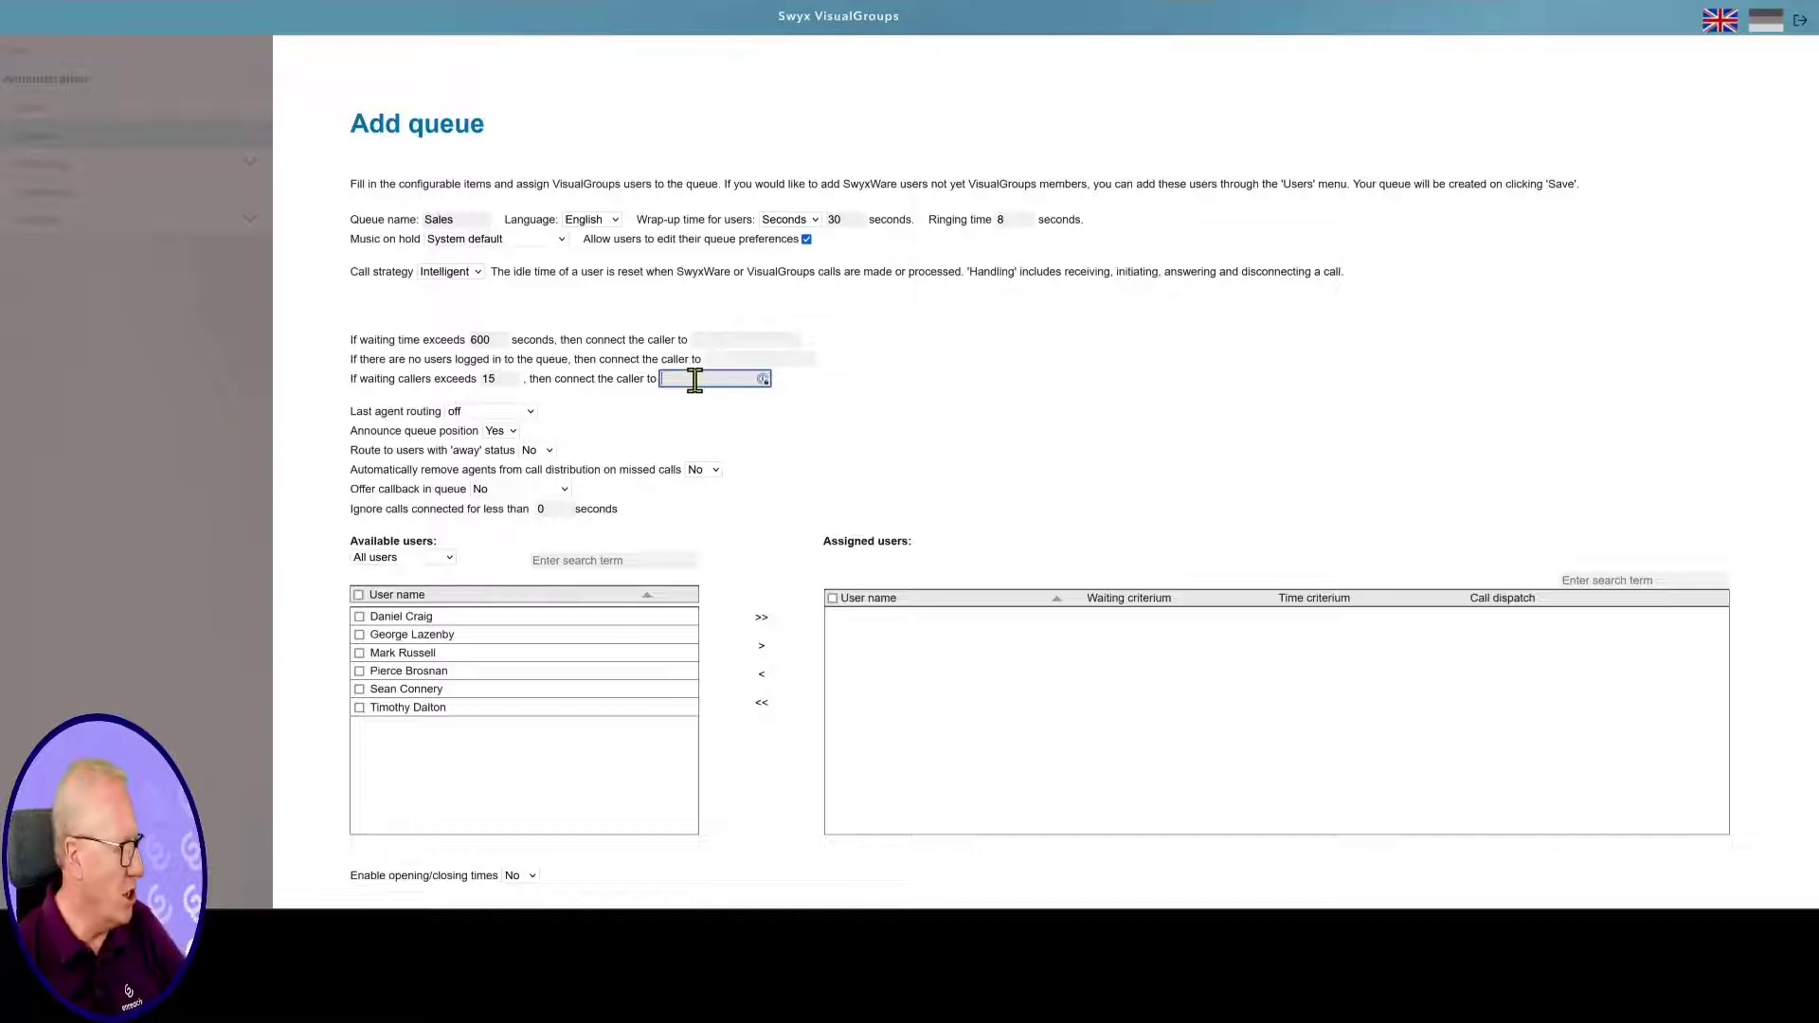
Enable last agent routing with priority and shorten its window from 1800 to 60 seconds
click(521, 414)
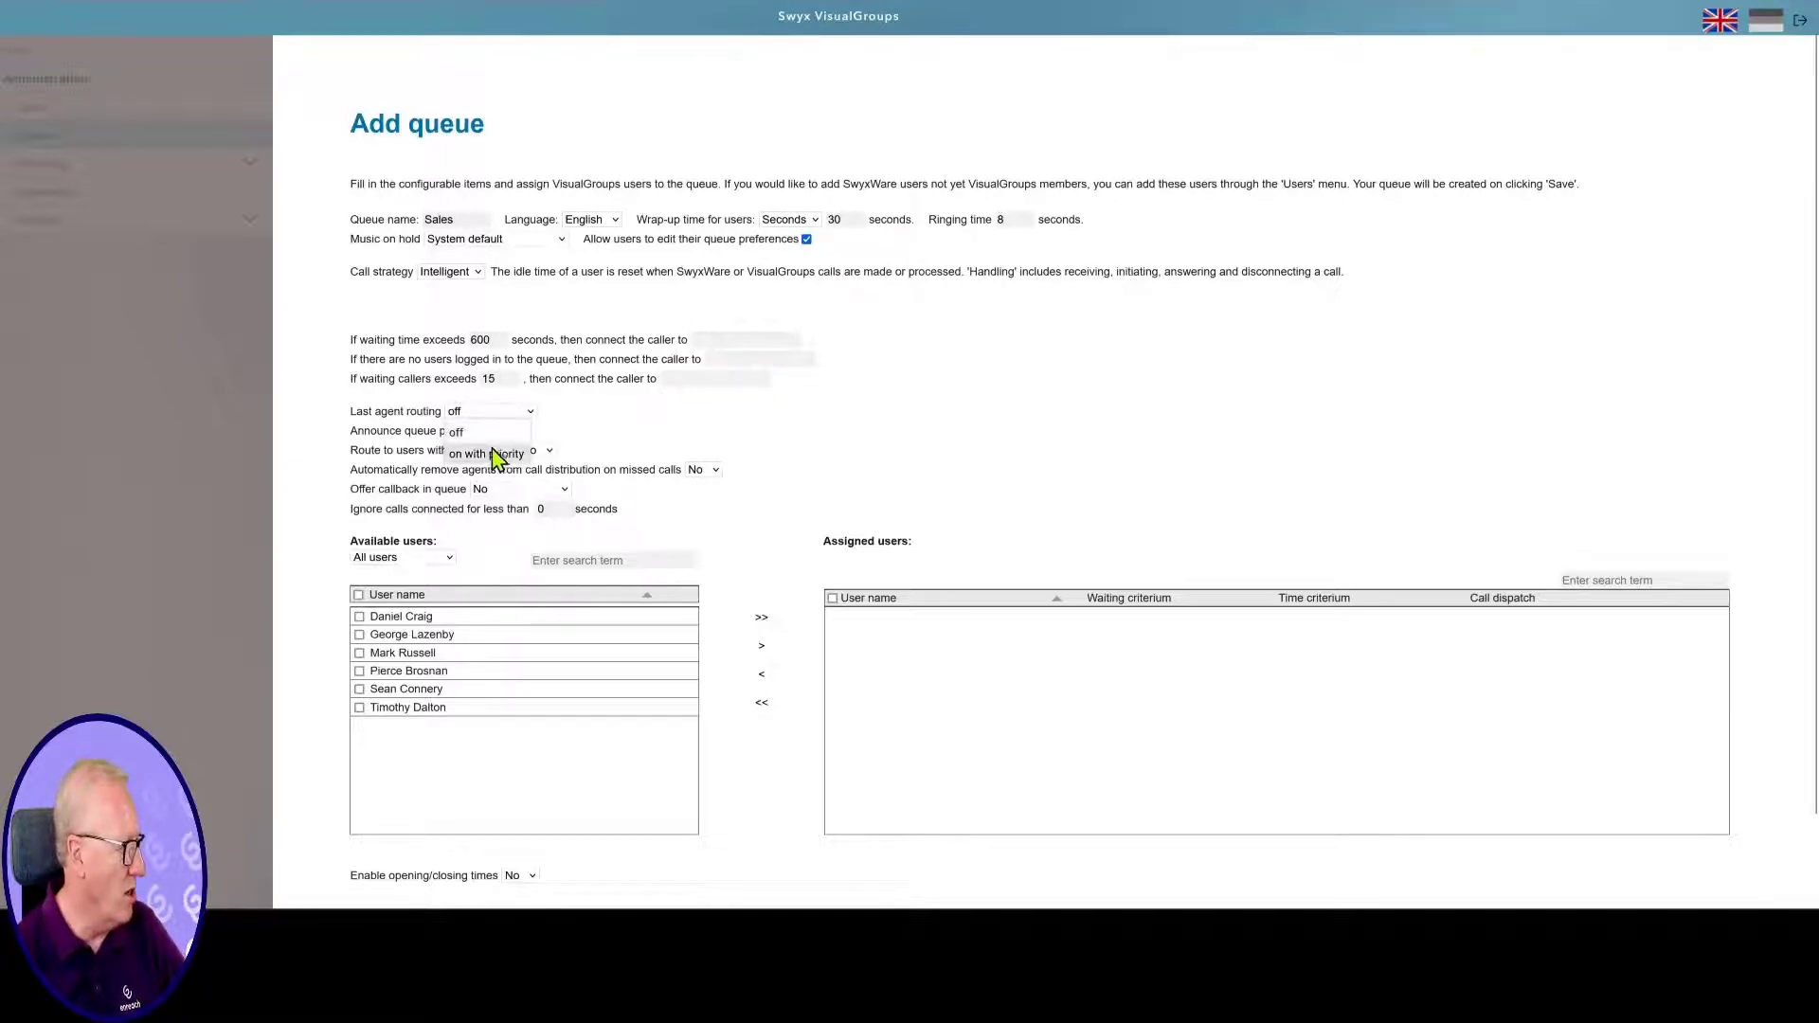
click(489, 453)
double_click(600, 417)
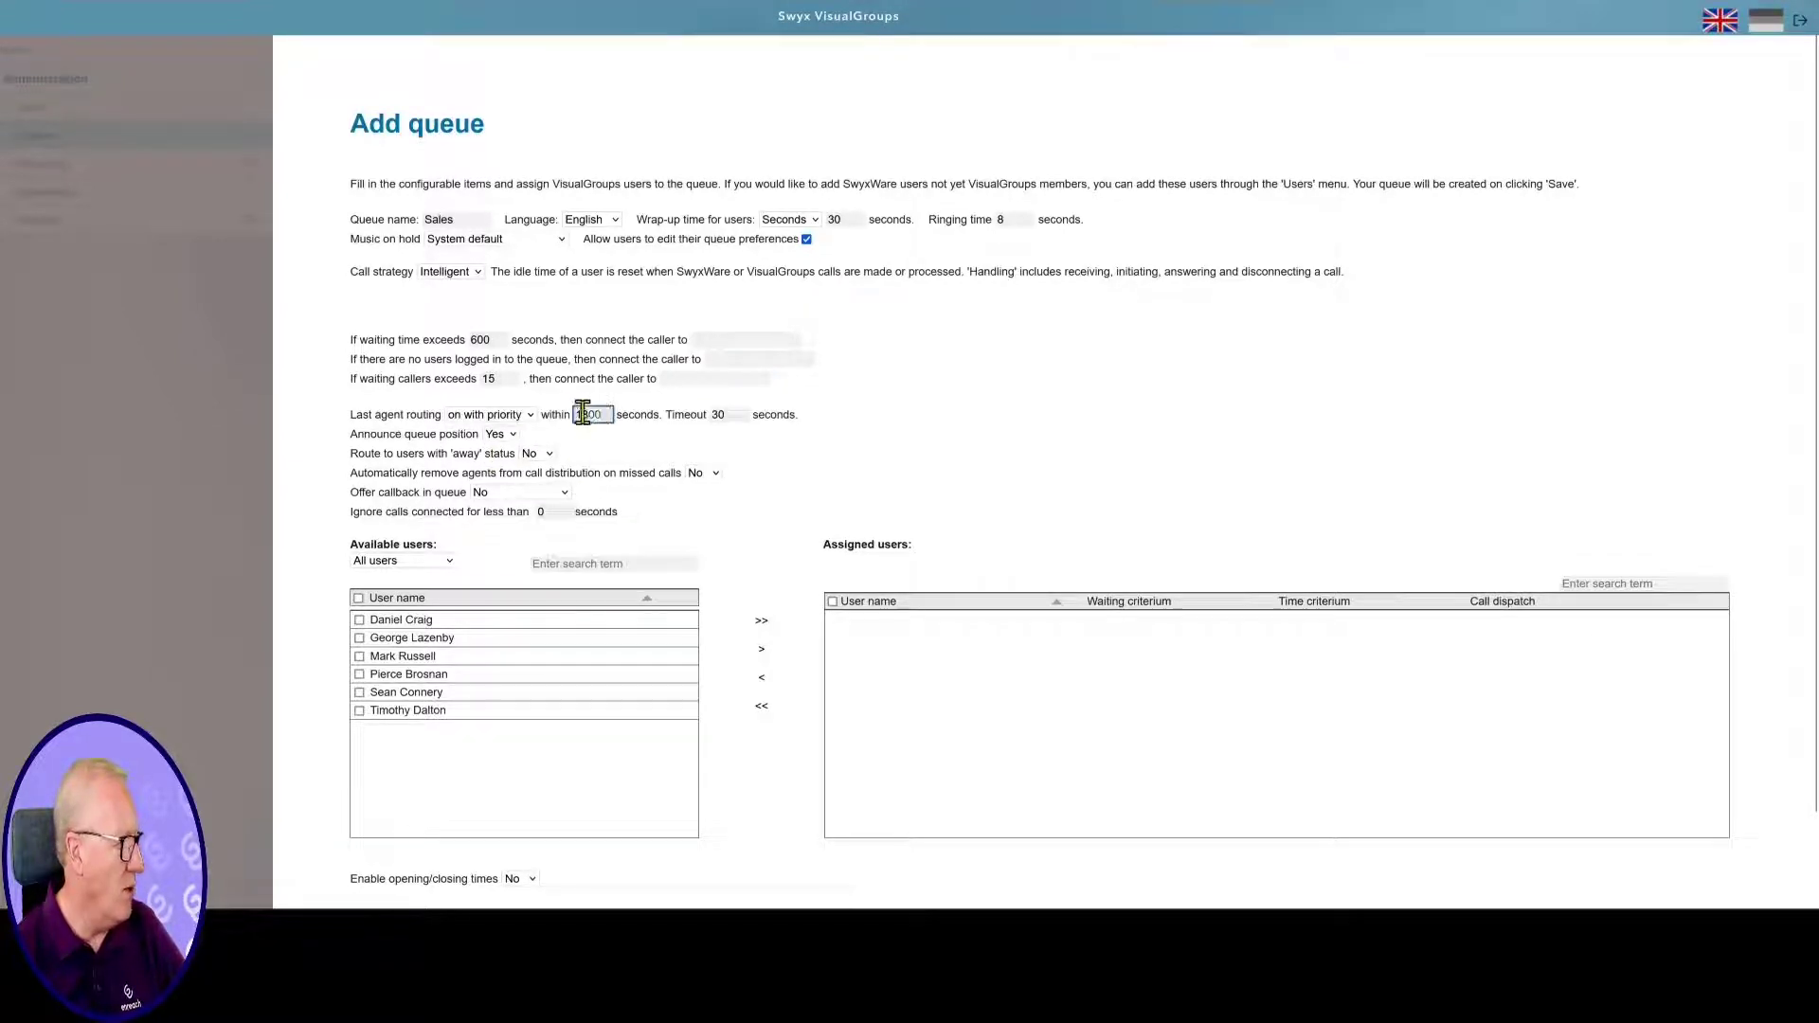
text(60)
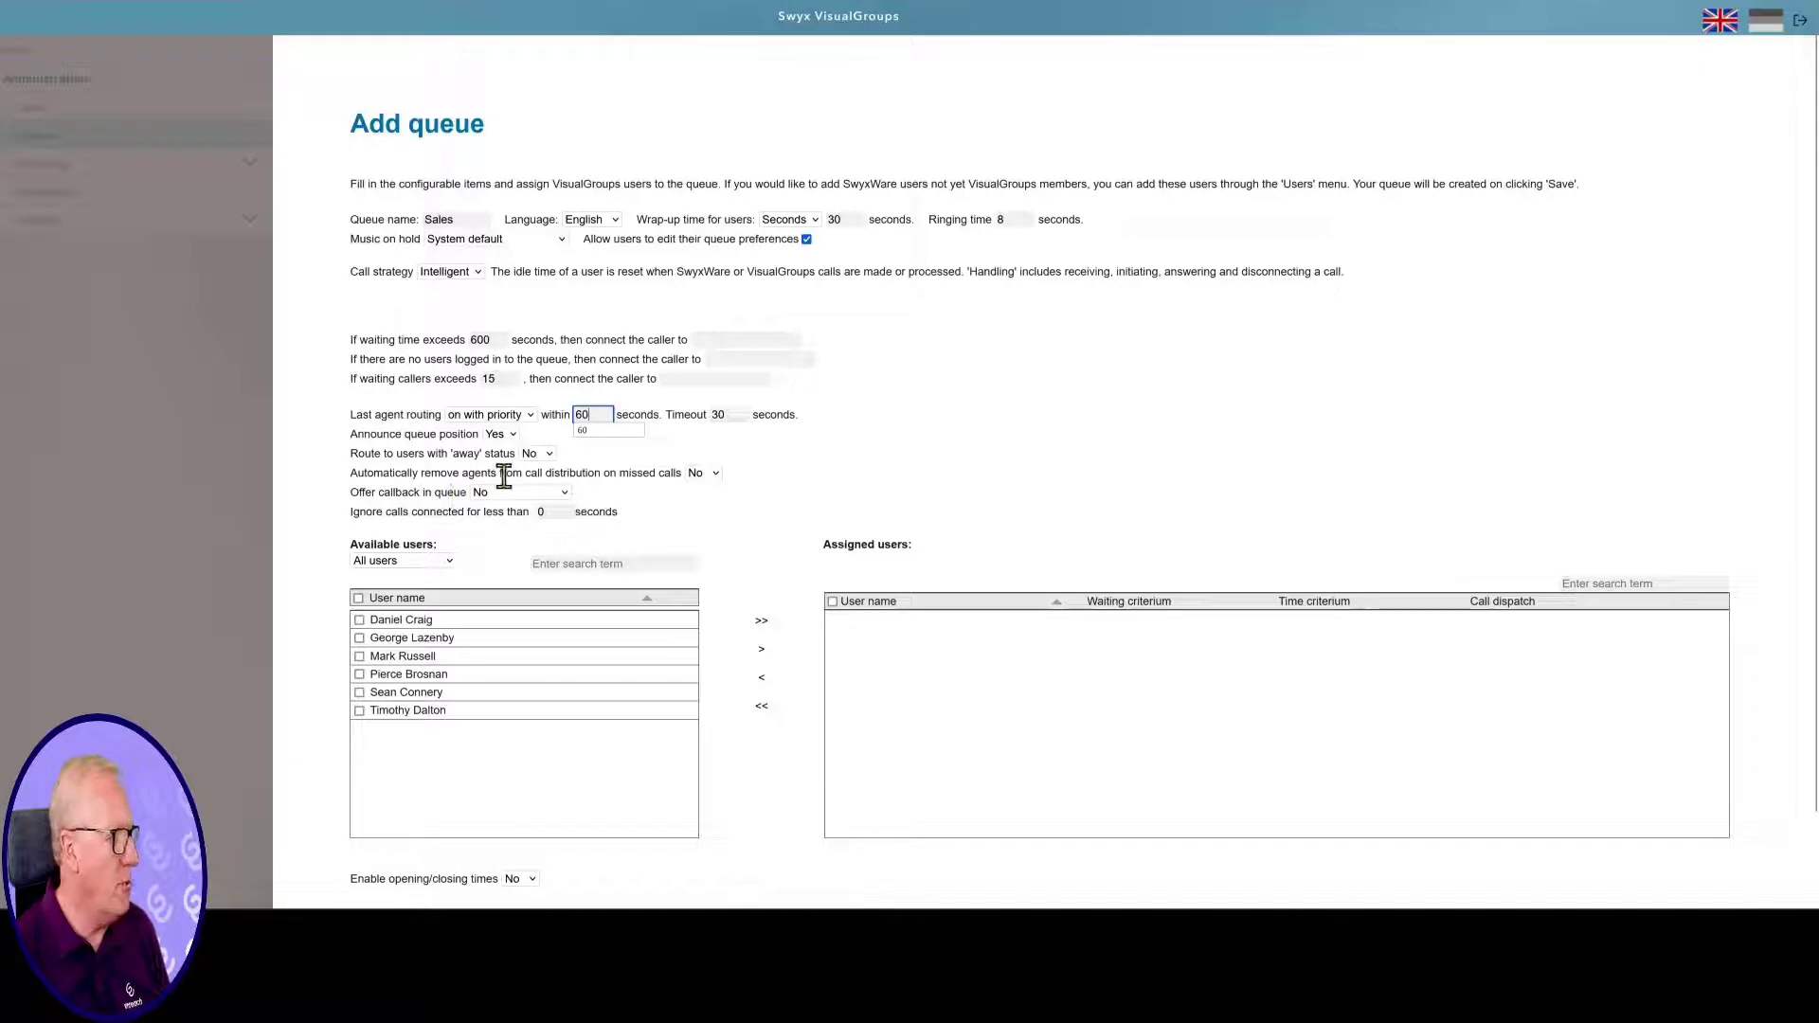
Automatically remove agents after missed calls, enter 8 in an upper field, and enable callback offers
click(717, 477)
click(701, 519)
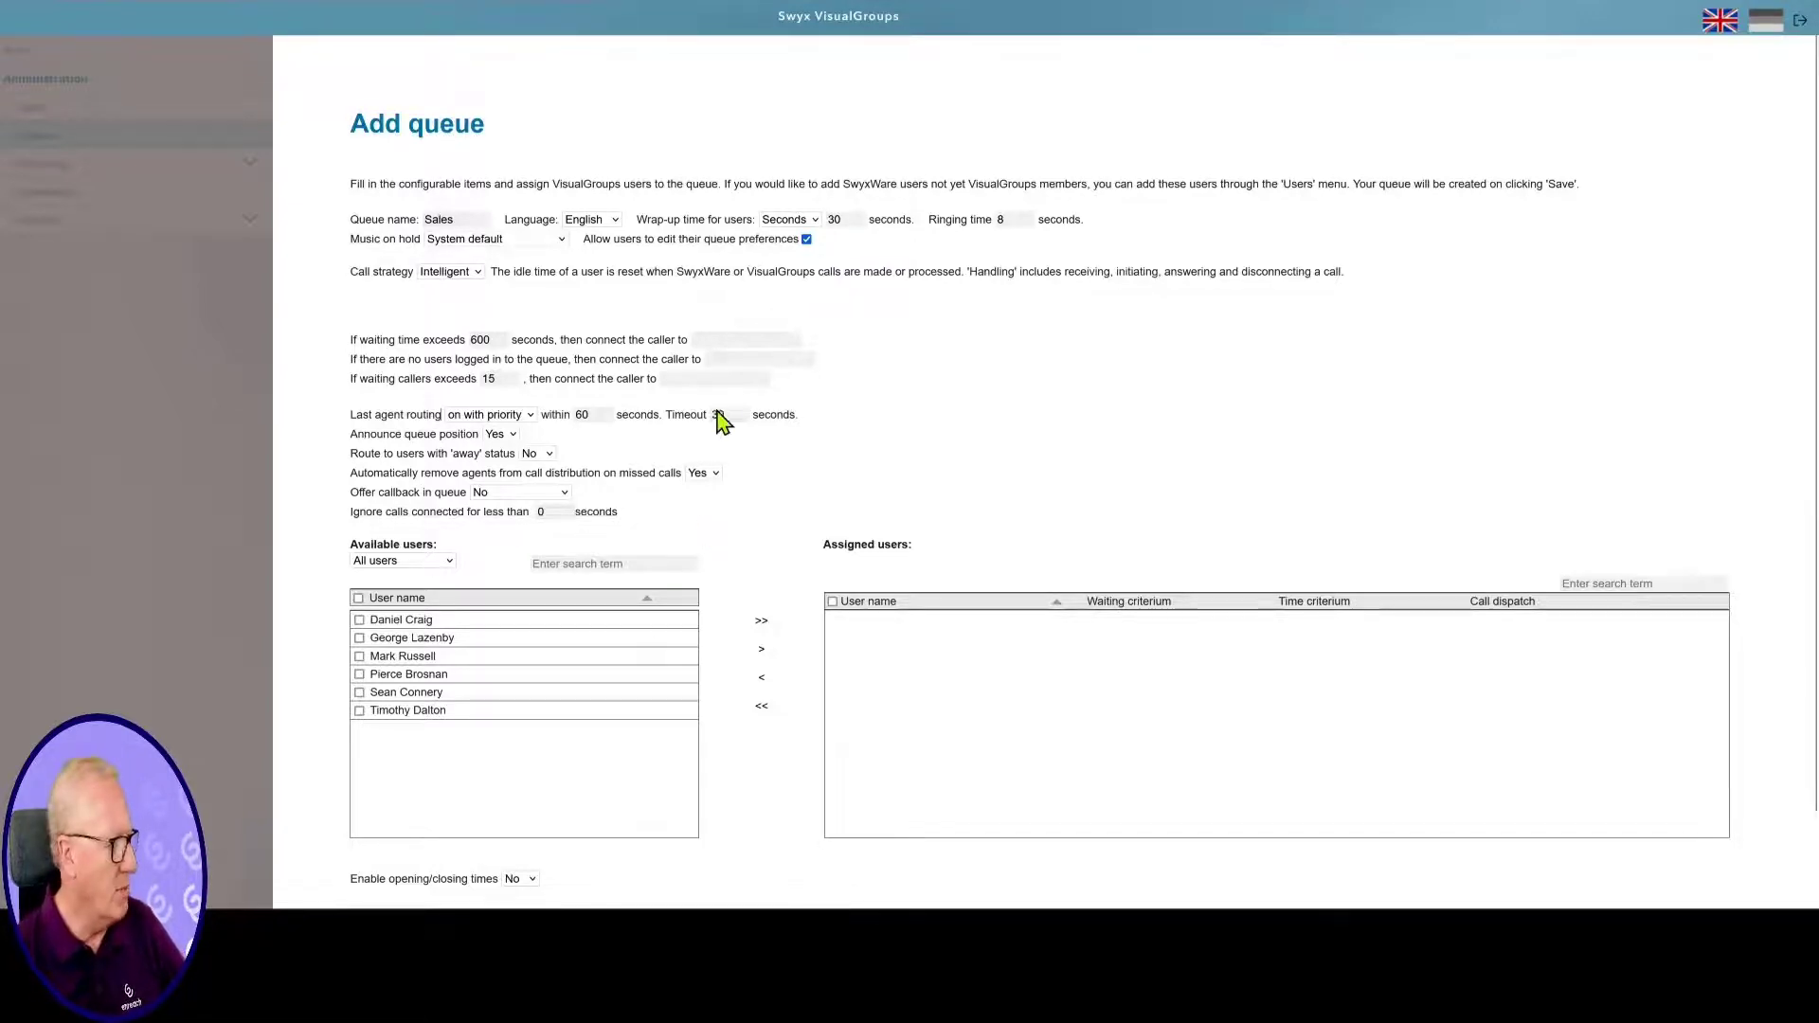
click(998, 222)
text(8)
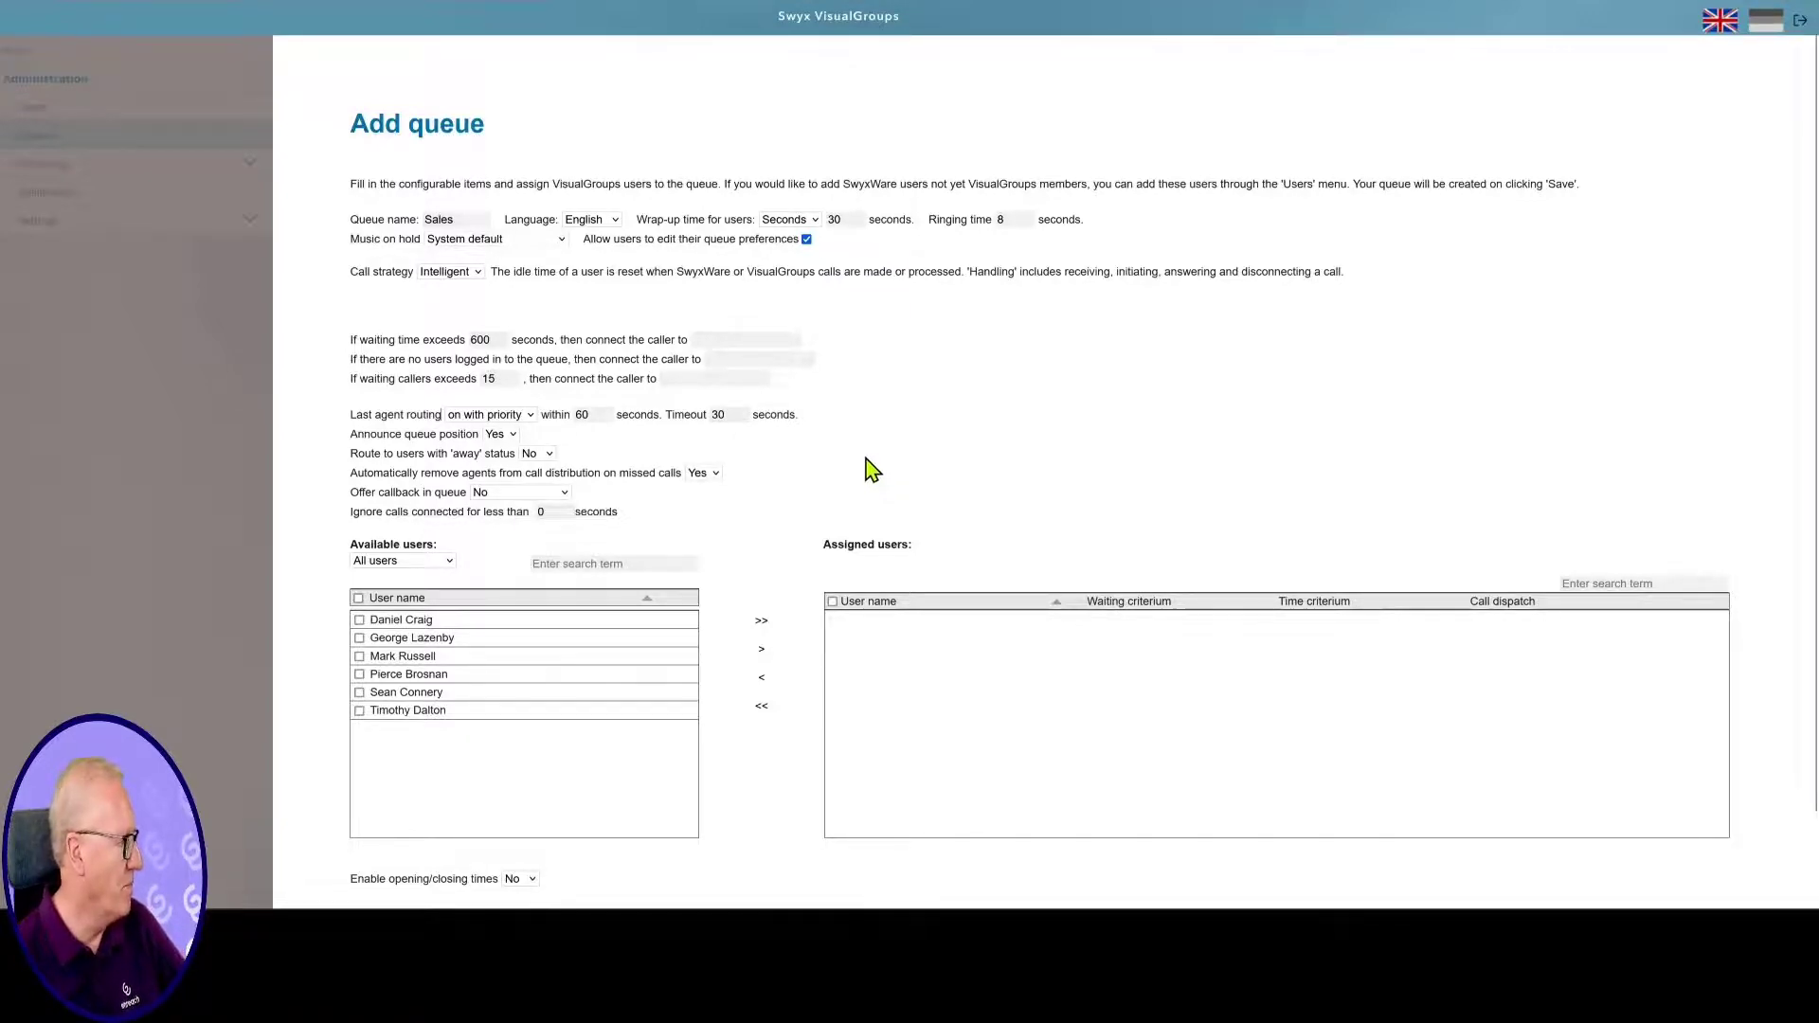
click(566, 494)
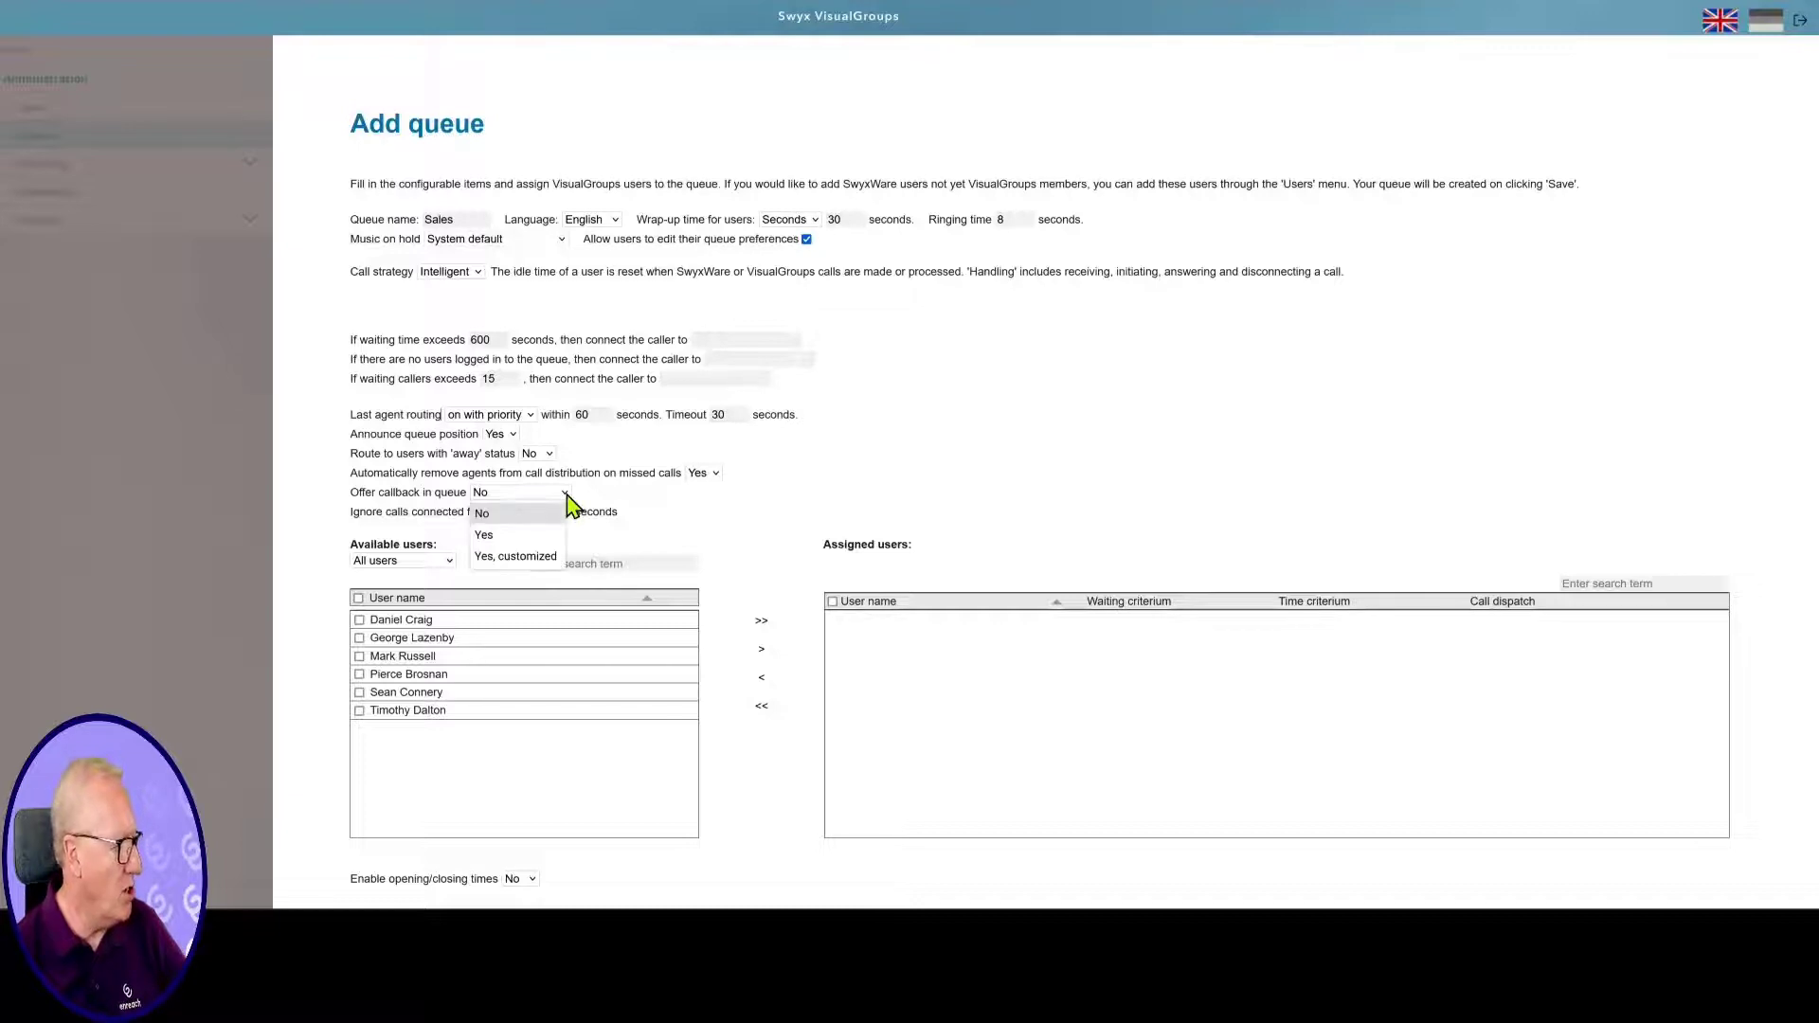
click(512, 532)
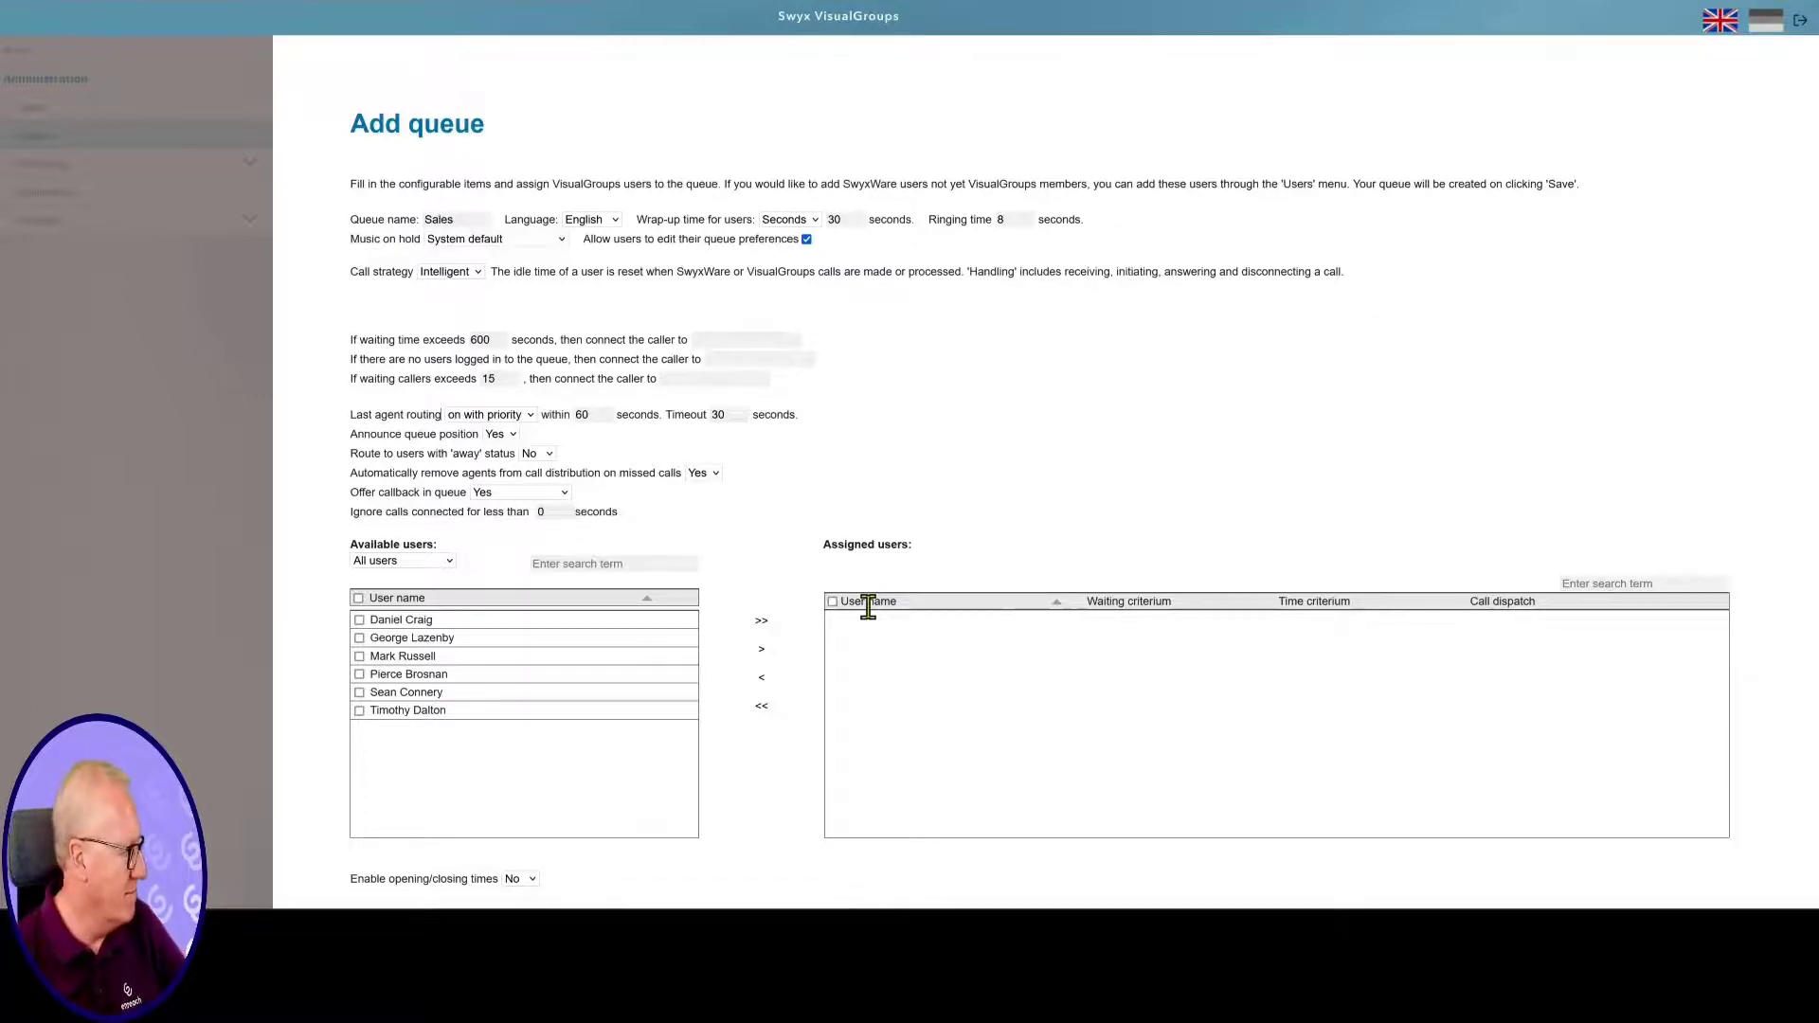
Tick five of the six available users, skipping the third, and move them to Assigned users
click(359, 620)
click(359, 638)
click(359, 673)
click(359, 693)
click(360, 711)
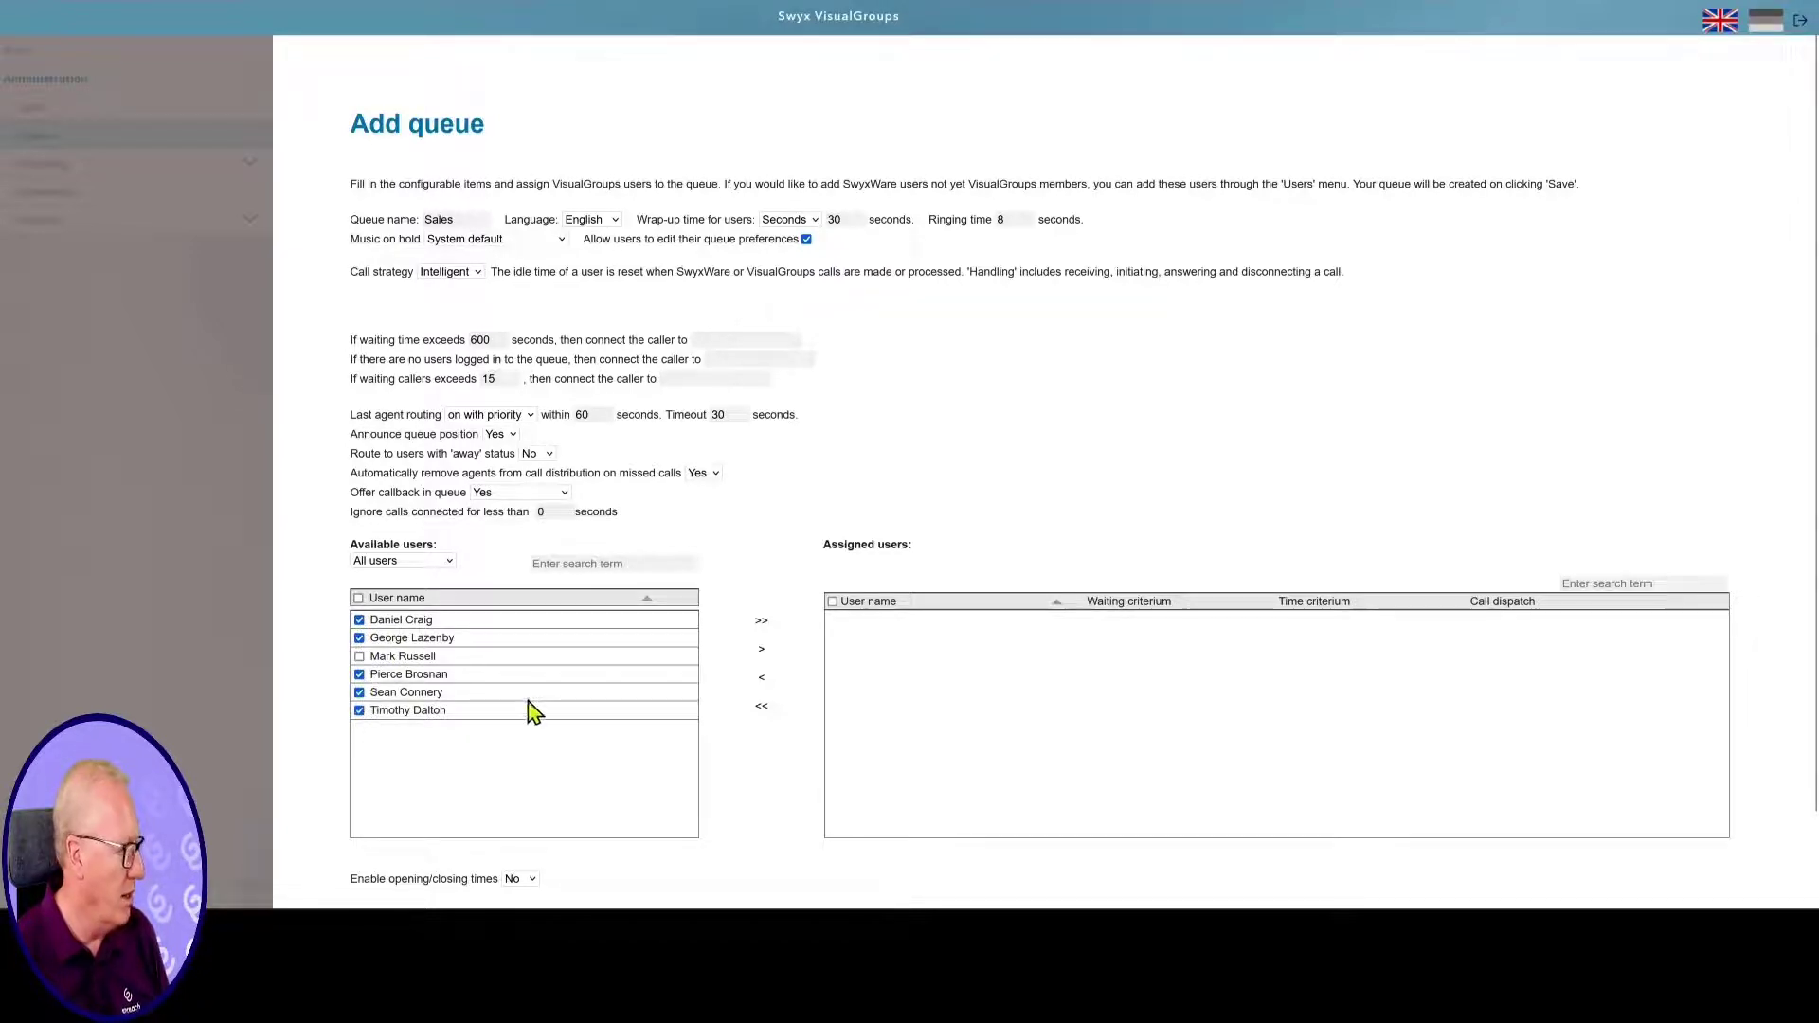
click(761, 651)
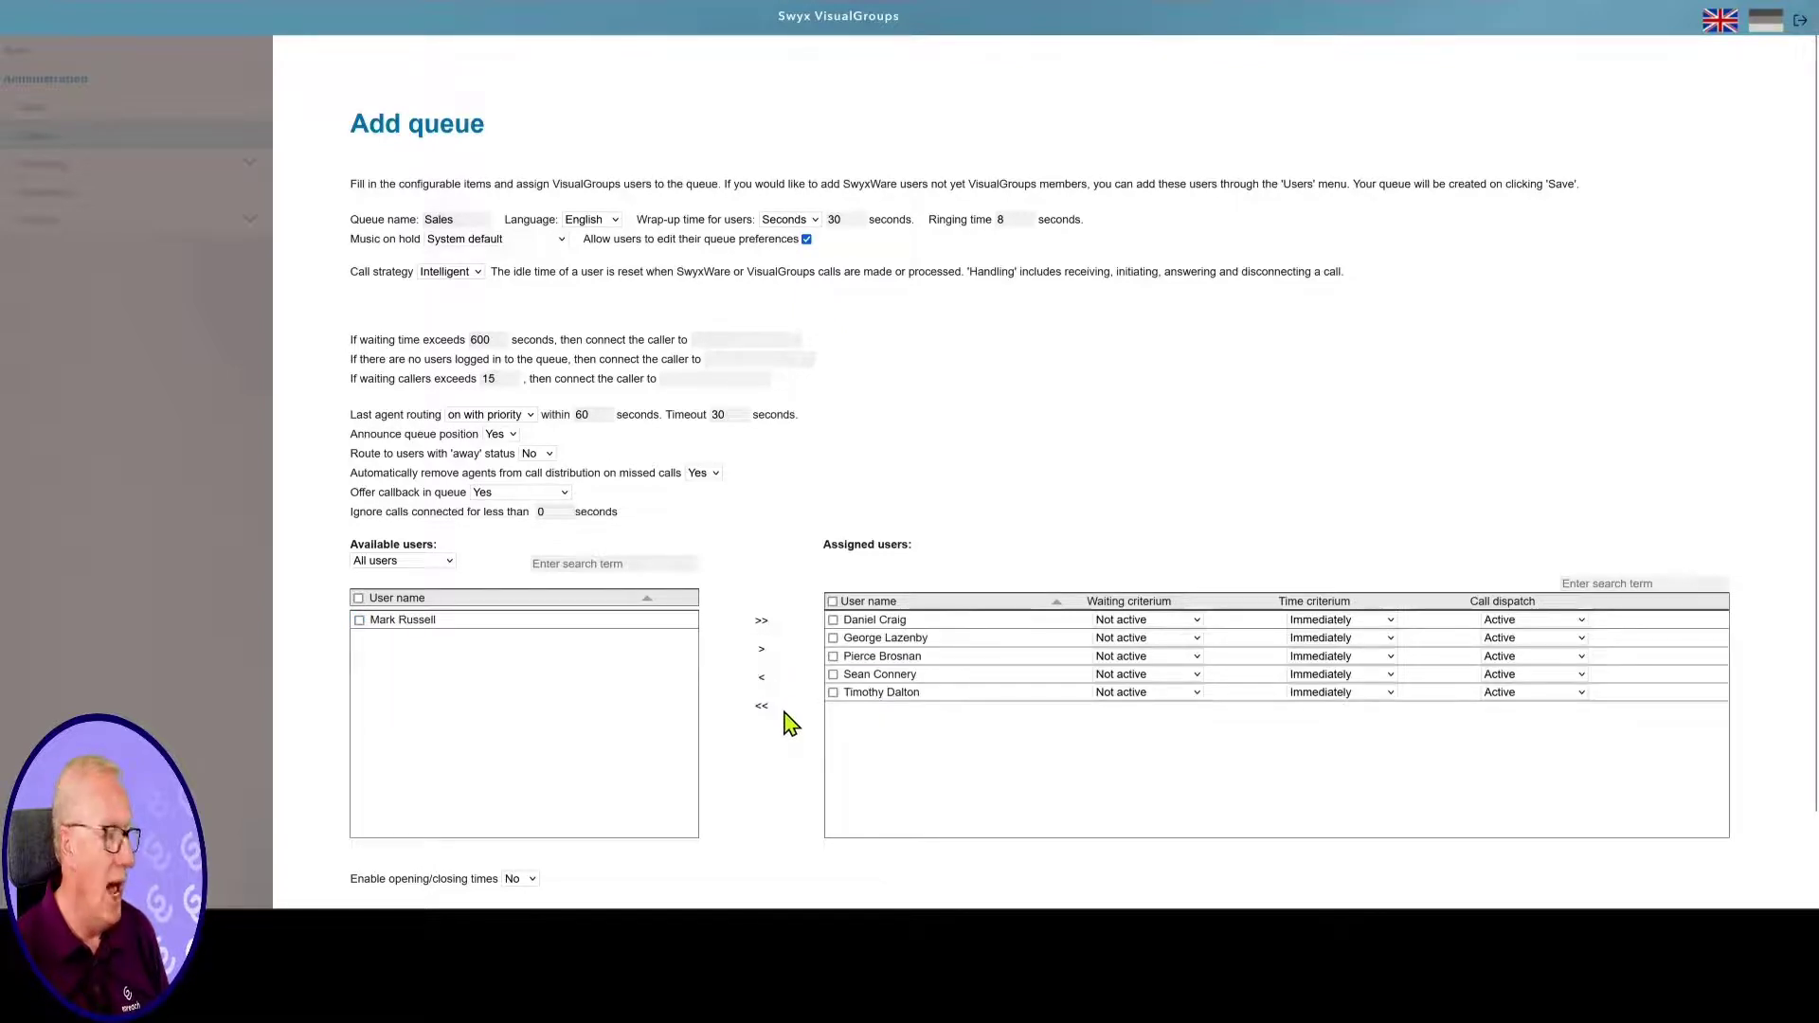
scroll(791, 725, down, 1)
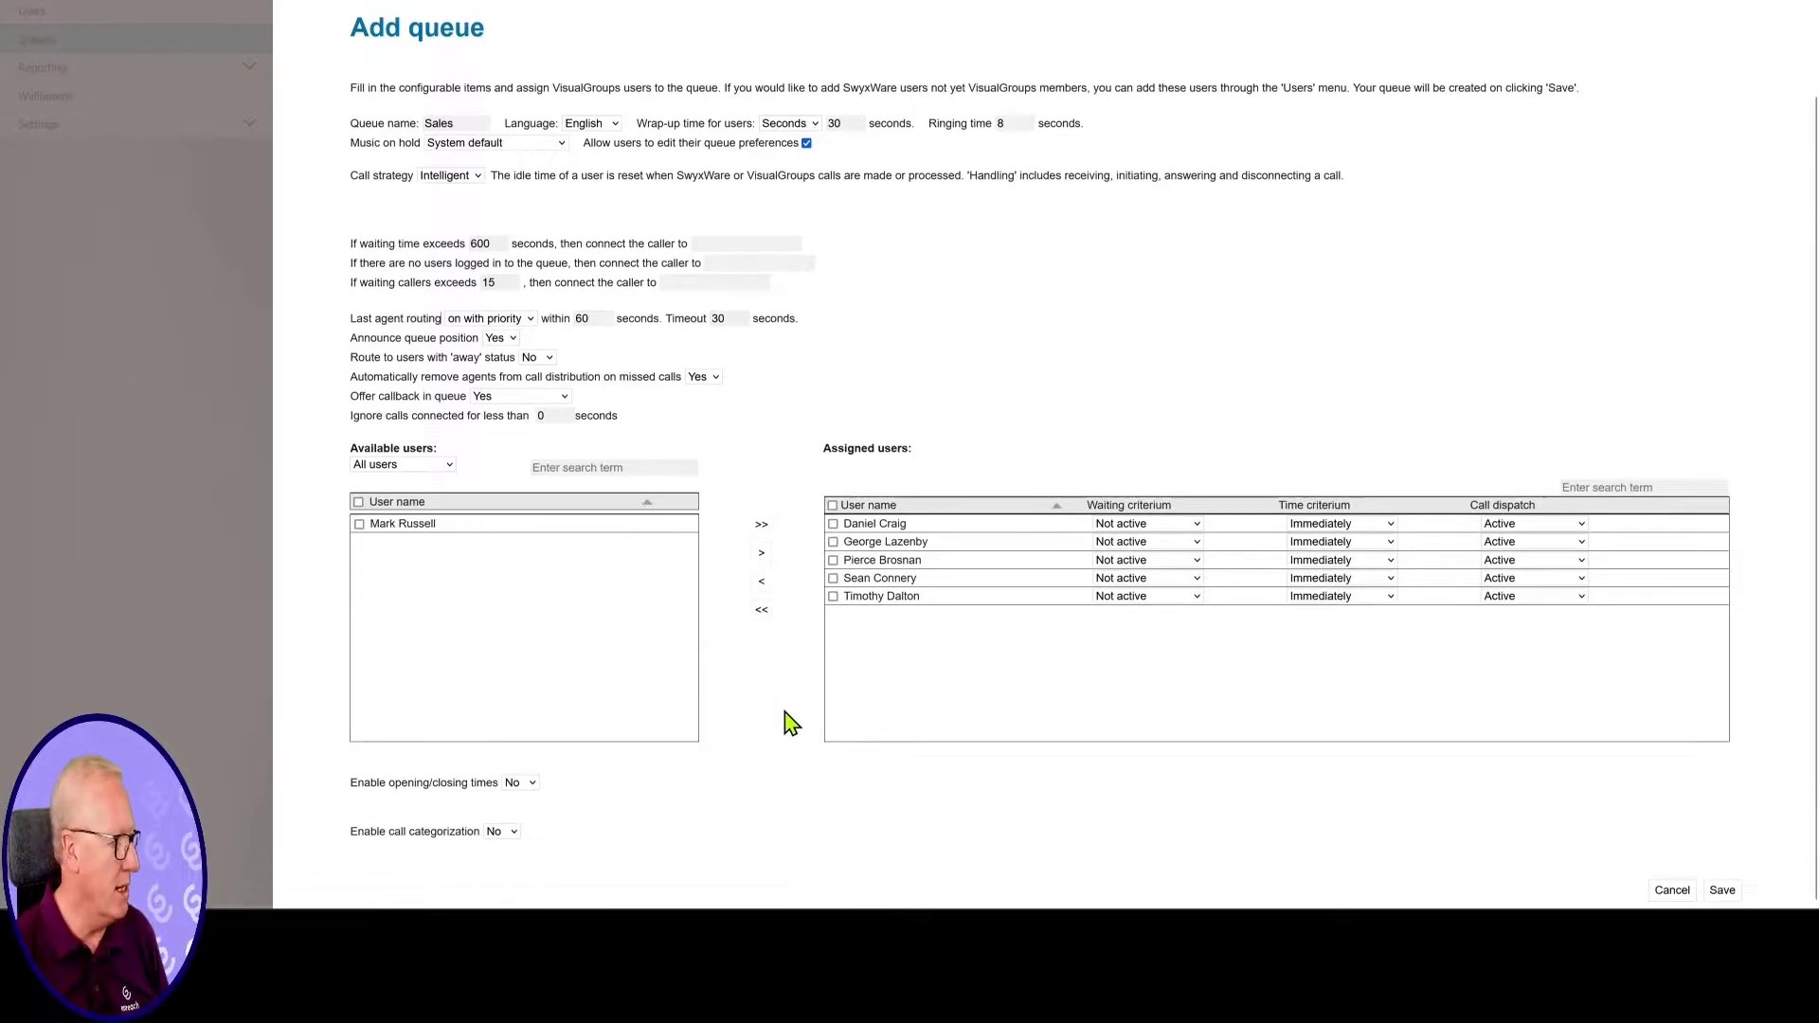
Set both 'Enable opening/closing times' and 'Enable call categorization' to Yes
click(531, 786)
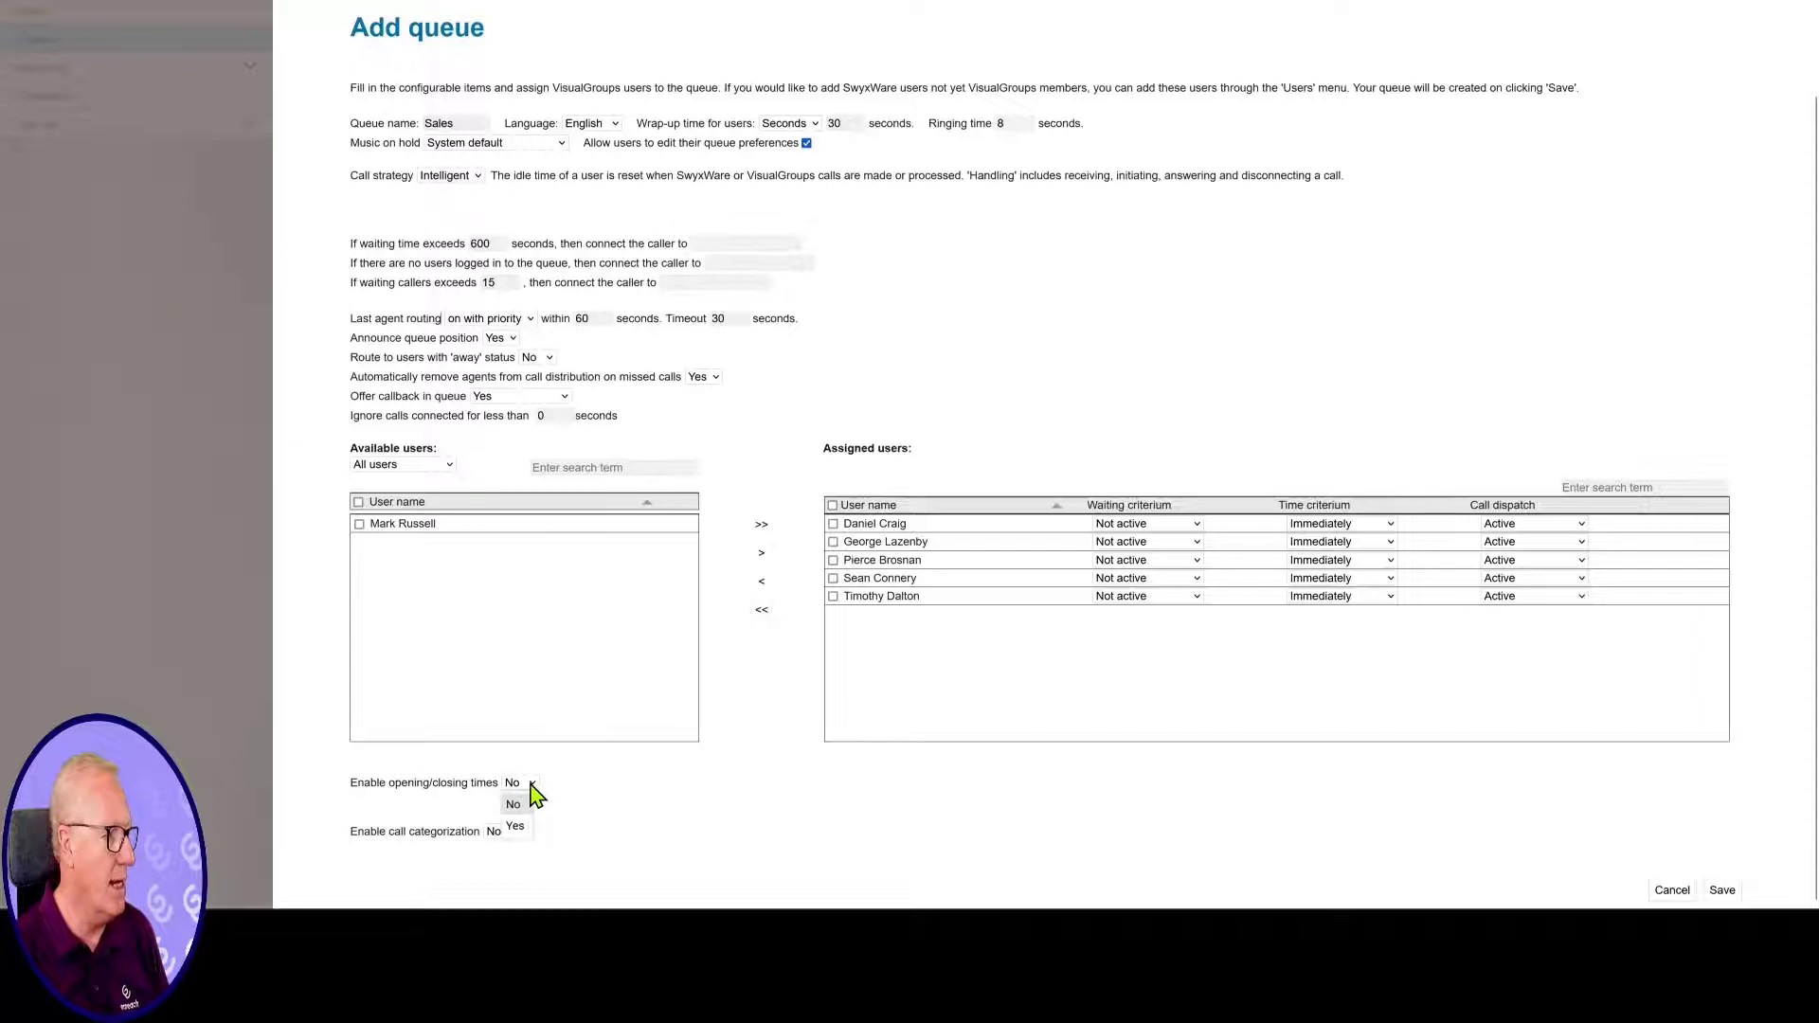
click(515, 826)
scroll(967, 824, down, 2)
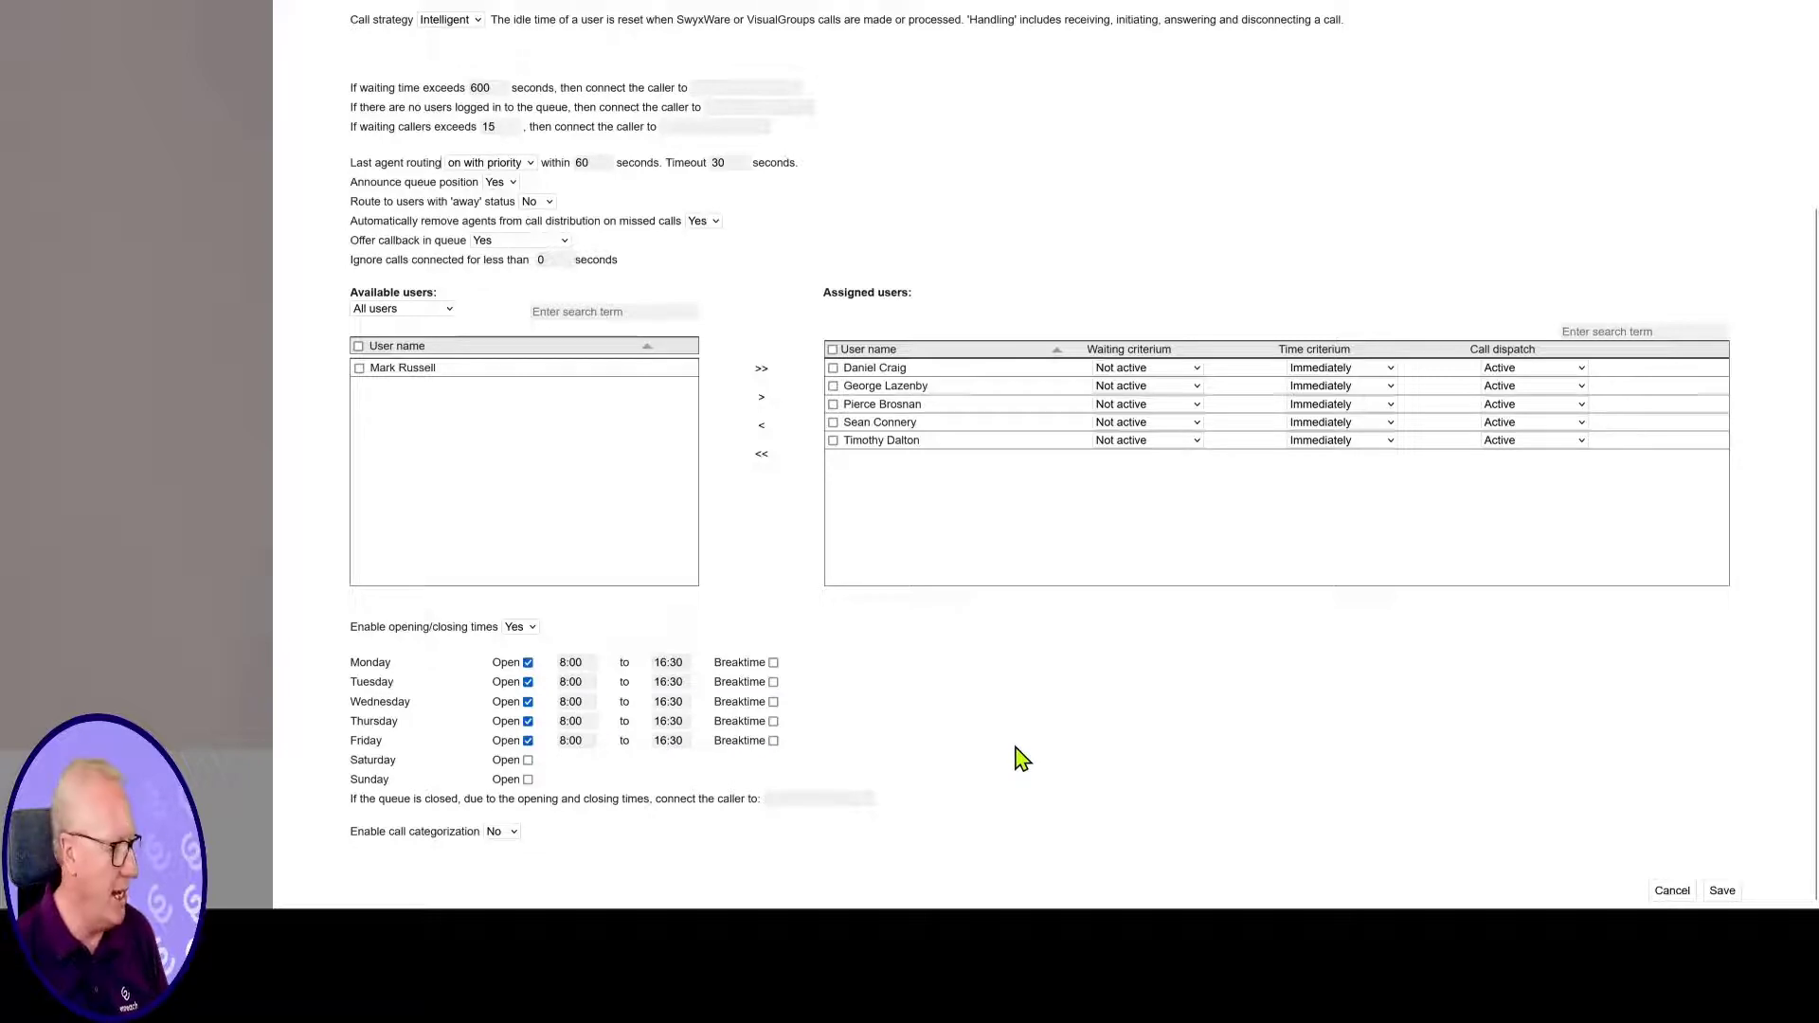
click(513, 842)
click(503, 876)
Assign the Sale Complete, Lost Sale and Quote Given Too Expensive categories, then save the queue
scroll(995, 804, down, 4)
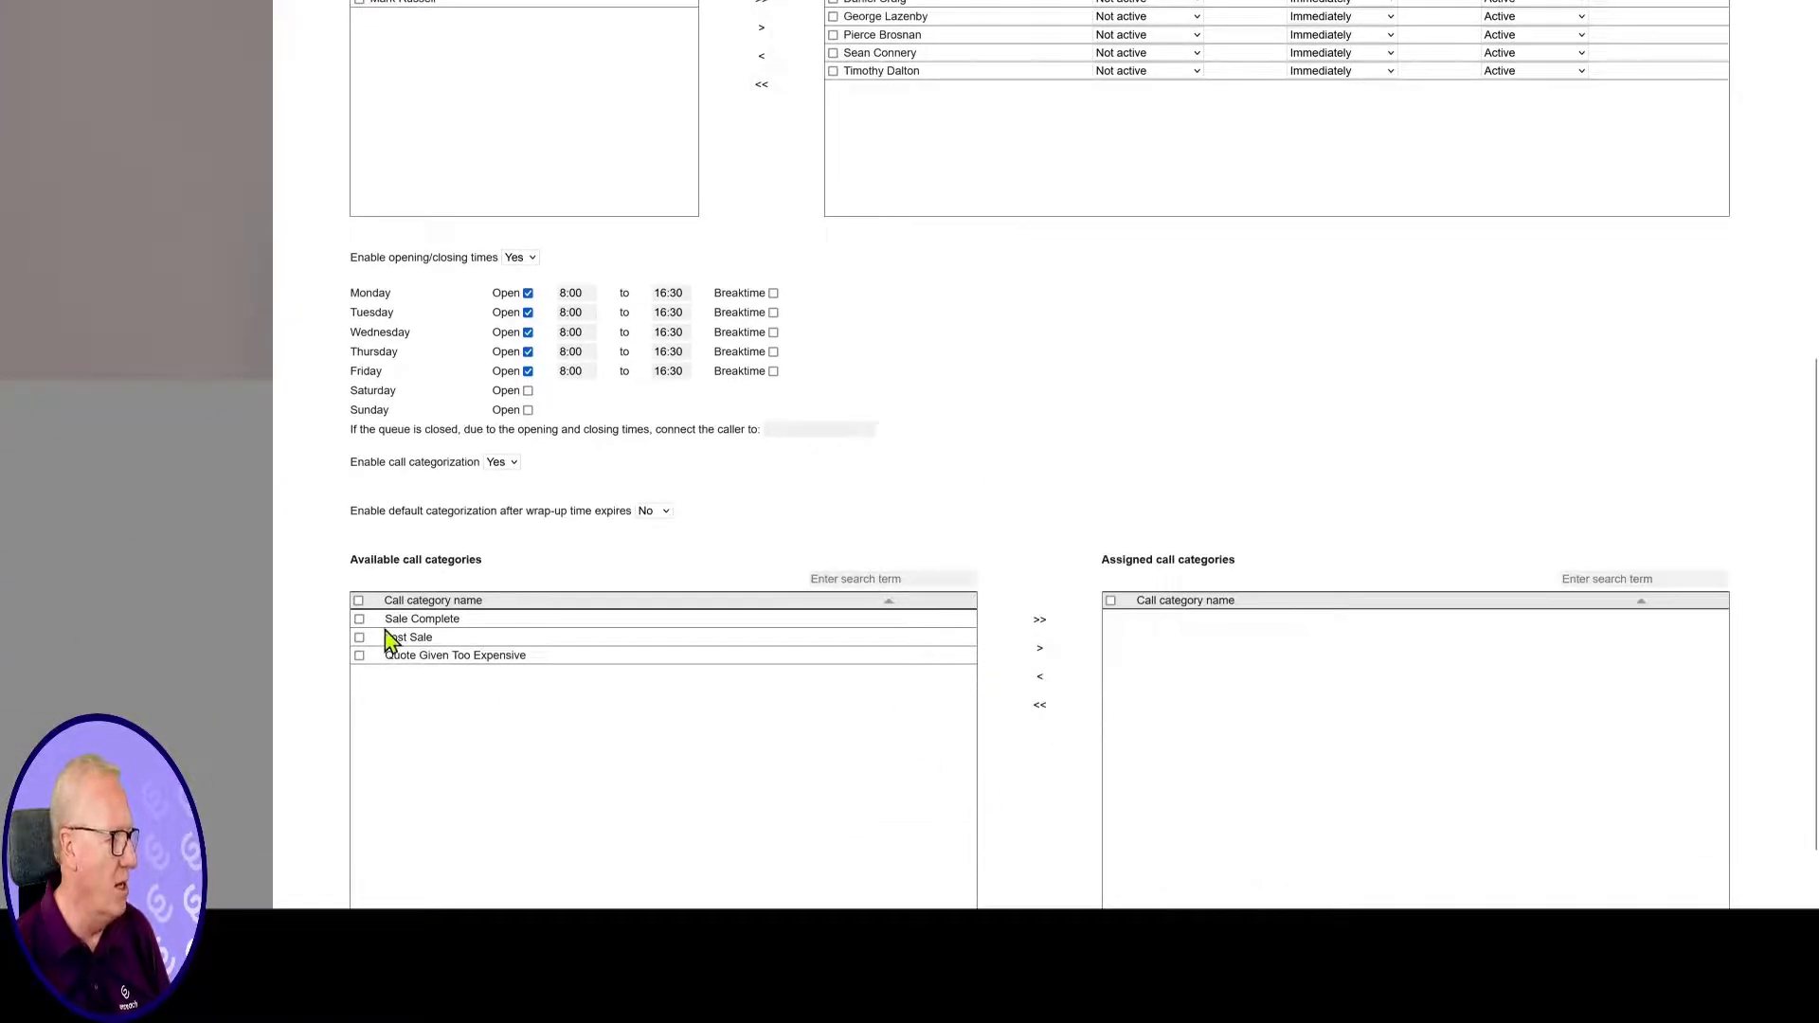
click(359, 619)
click(360, 637)
click(359, 655)
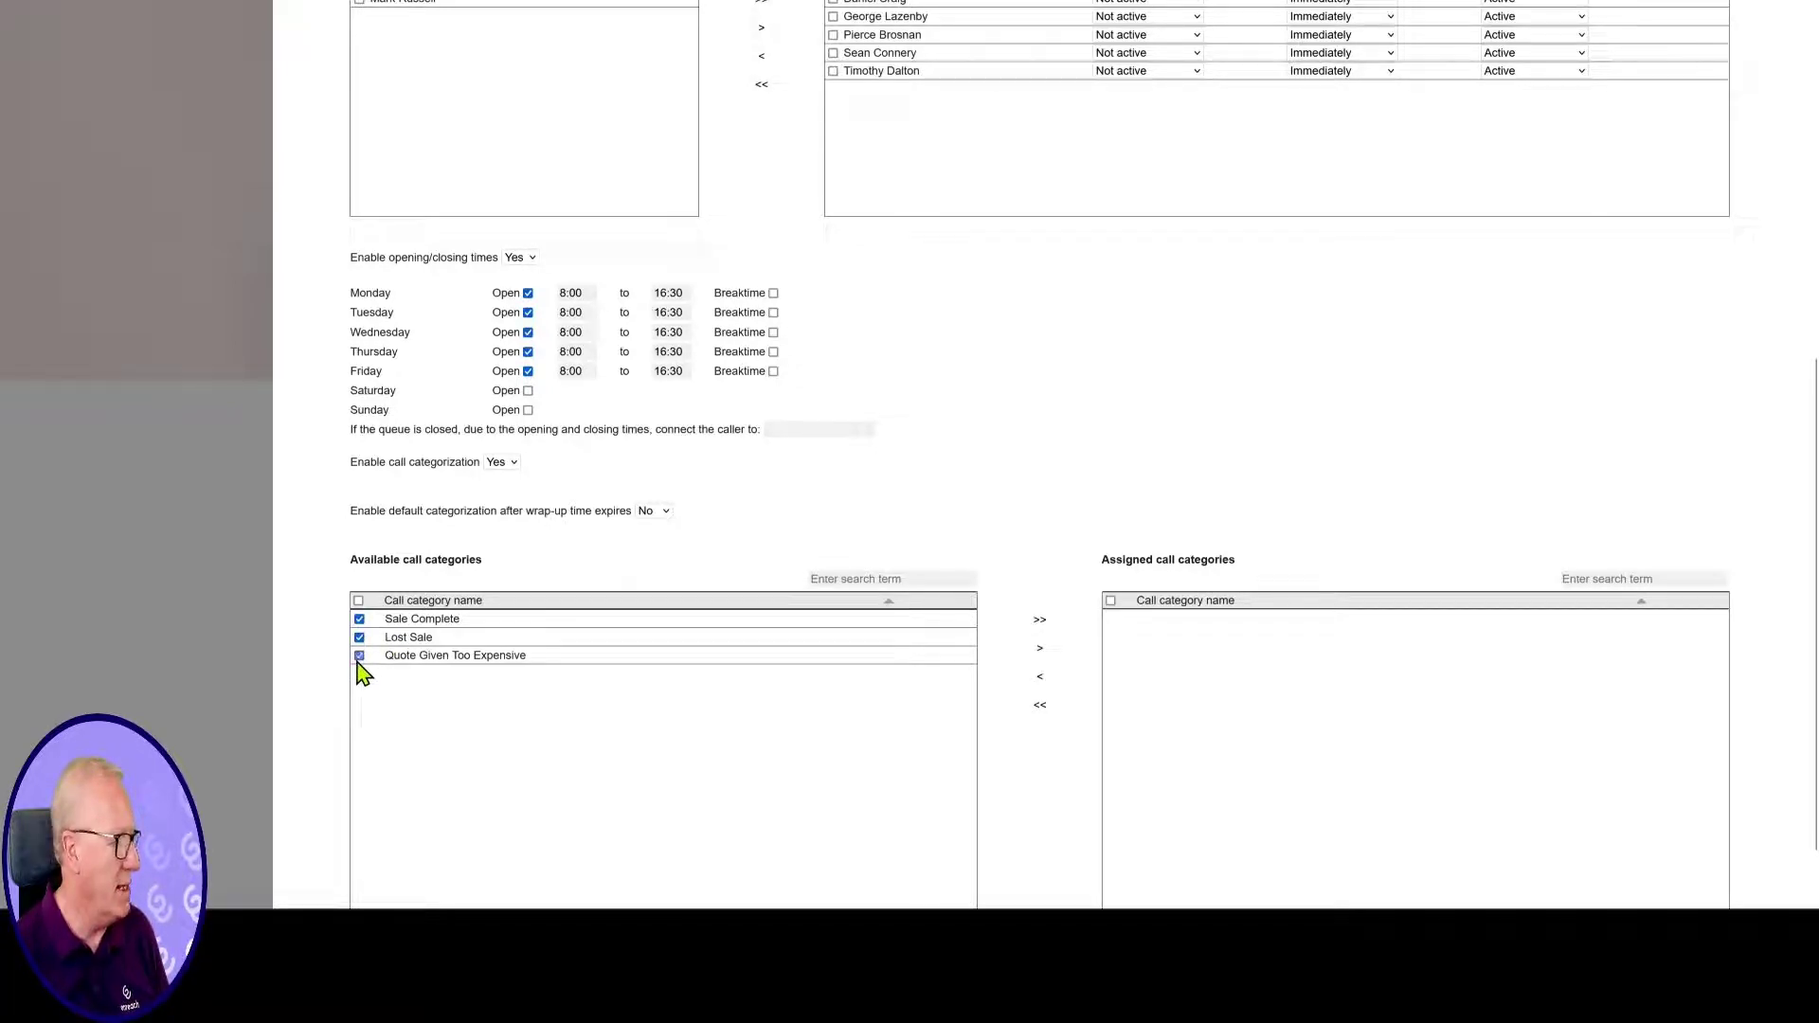
click(1041, 650)
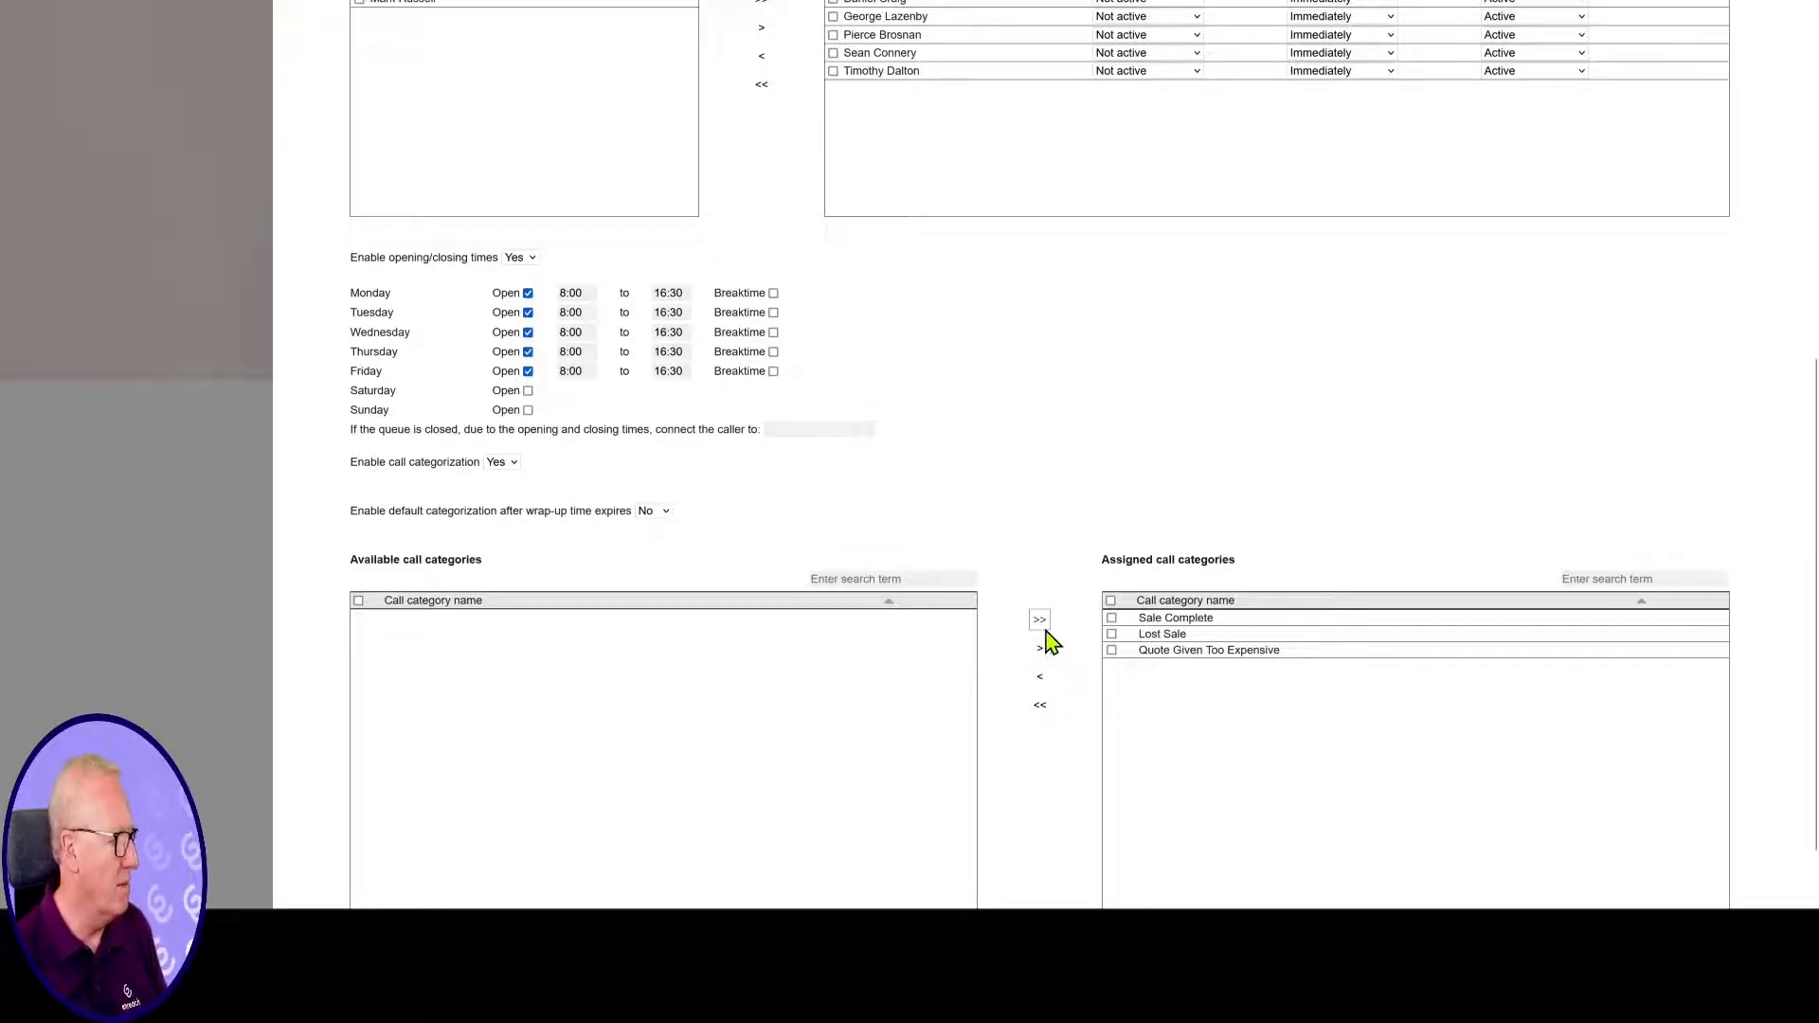
scroll(1045, 644, down, 1)
click(1723, 891)
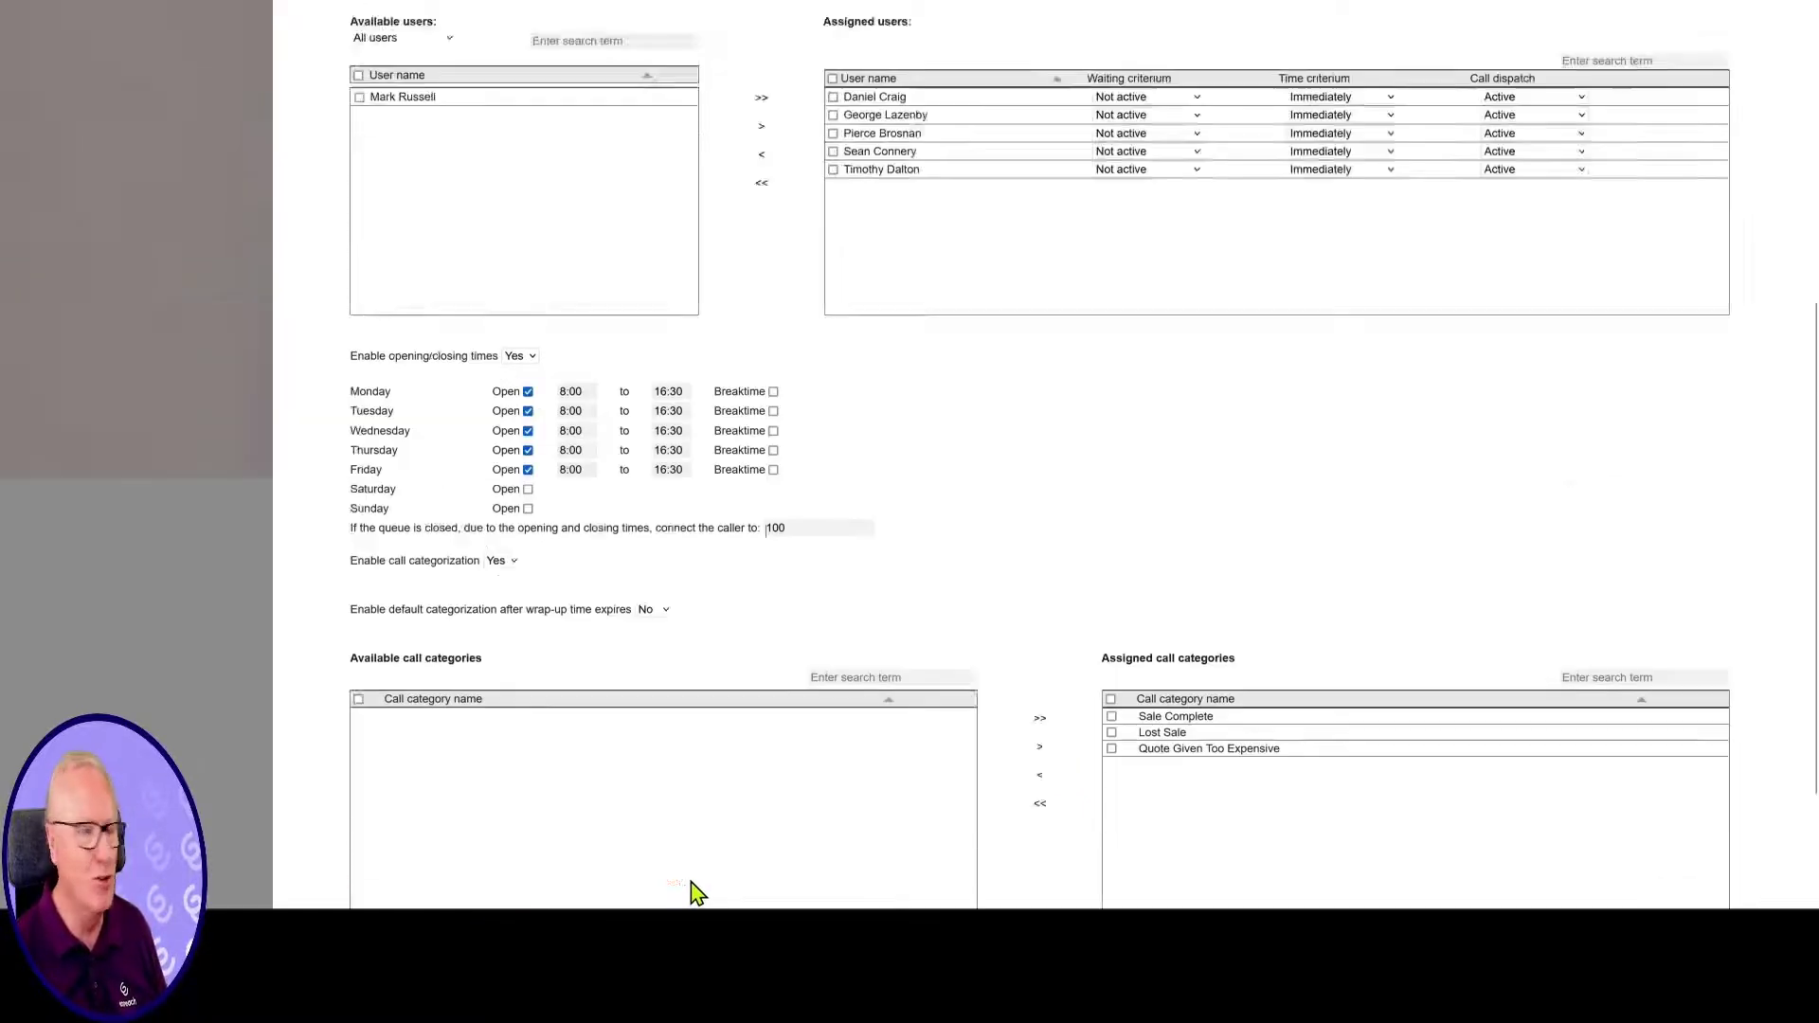
Change the queue name from 'Sales' to 'SalesUK'
scroll(568, 663, up, 10)
click(467, 221)
text(UK)
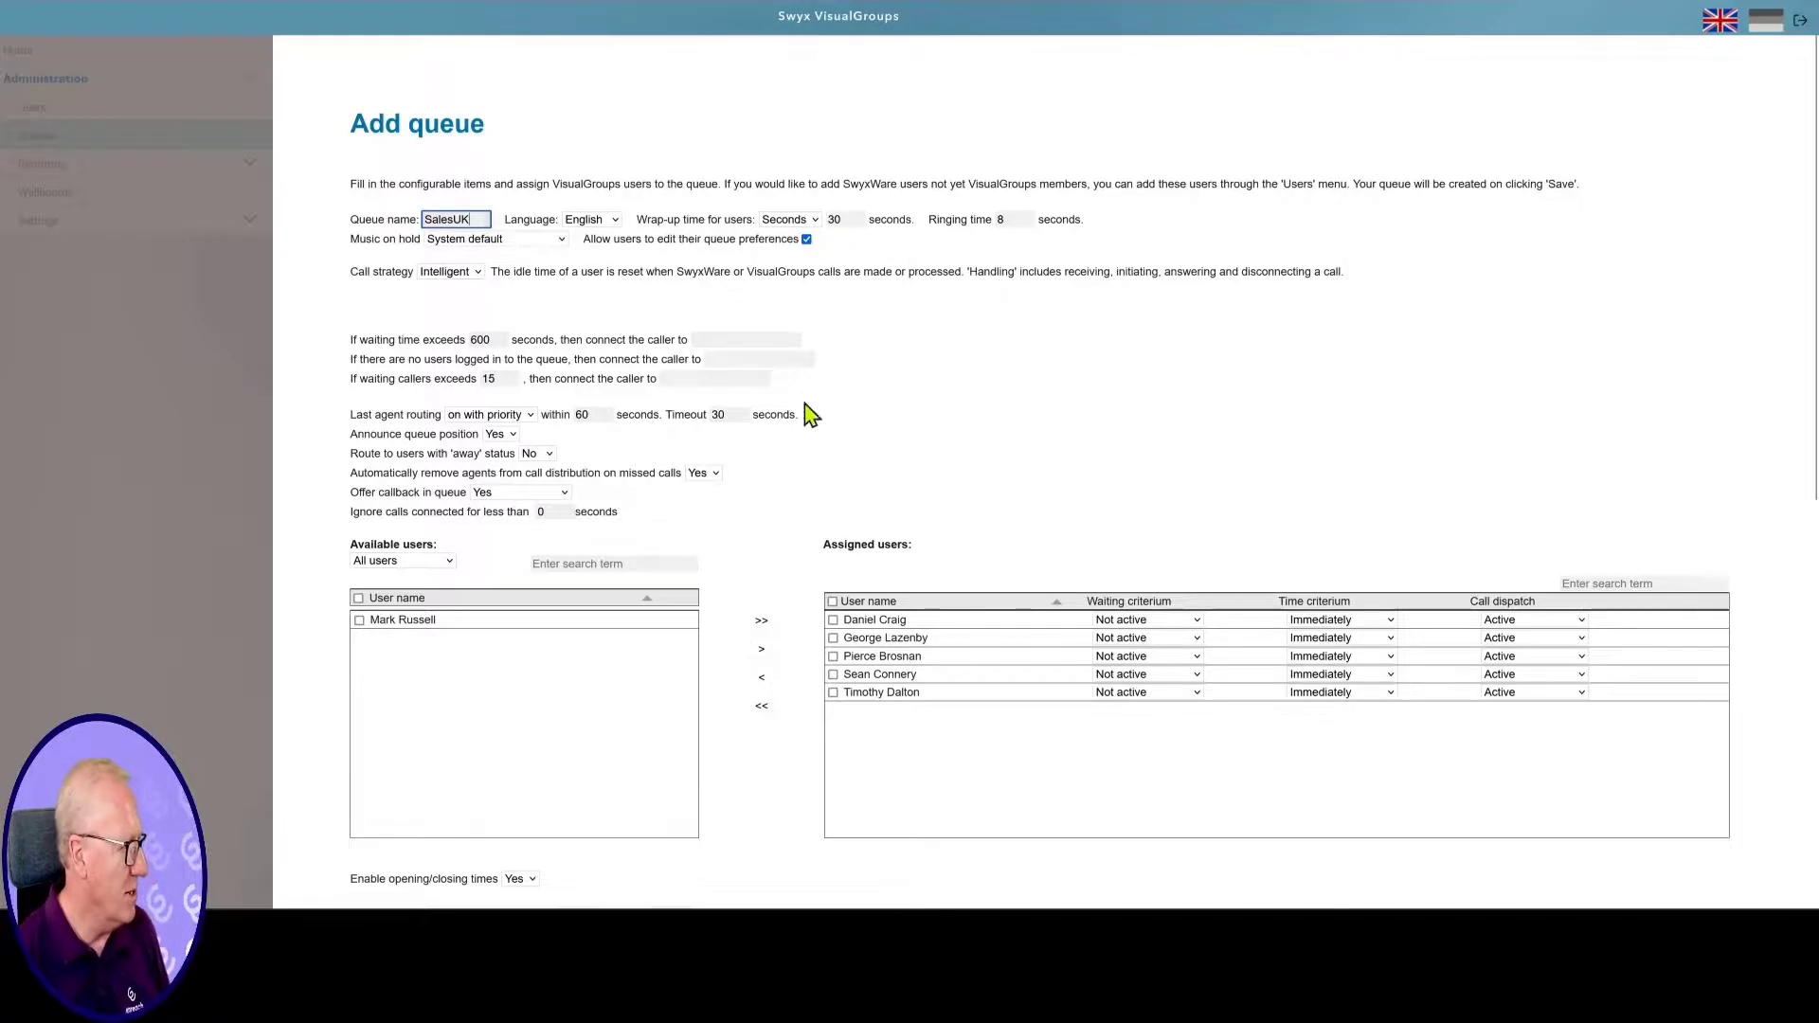
scroll(1178, 495, down, 7)
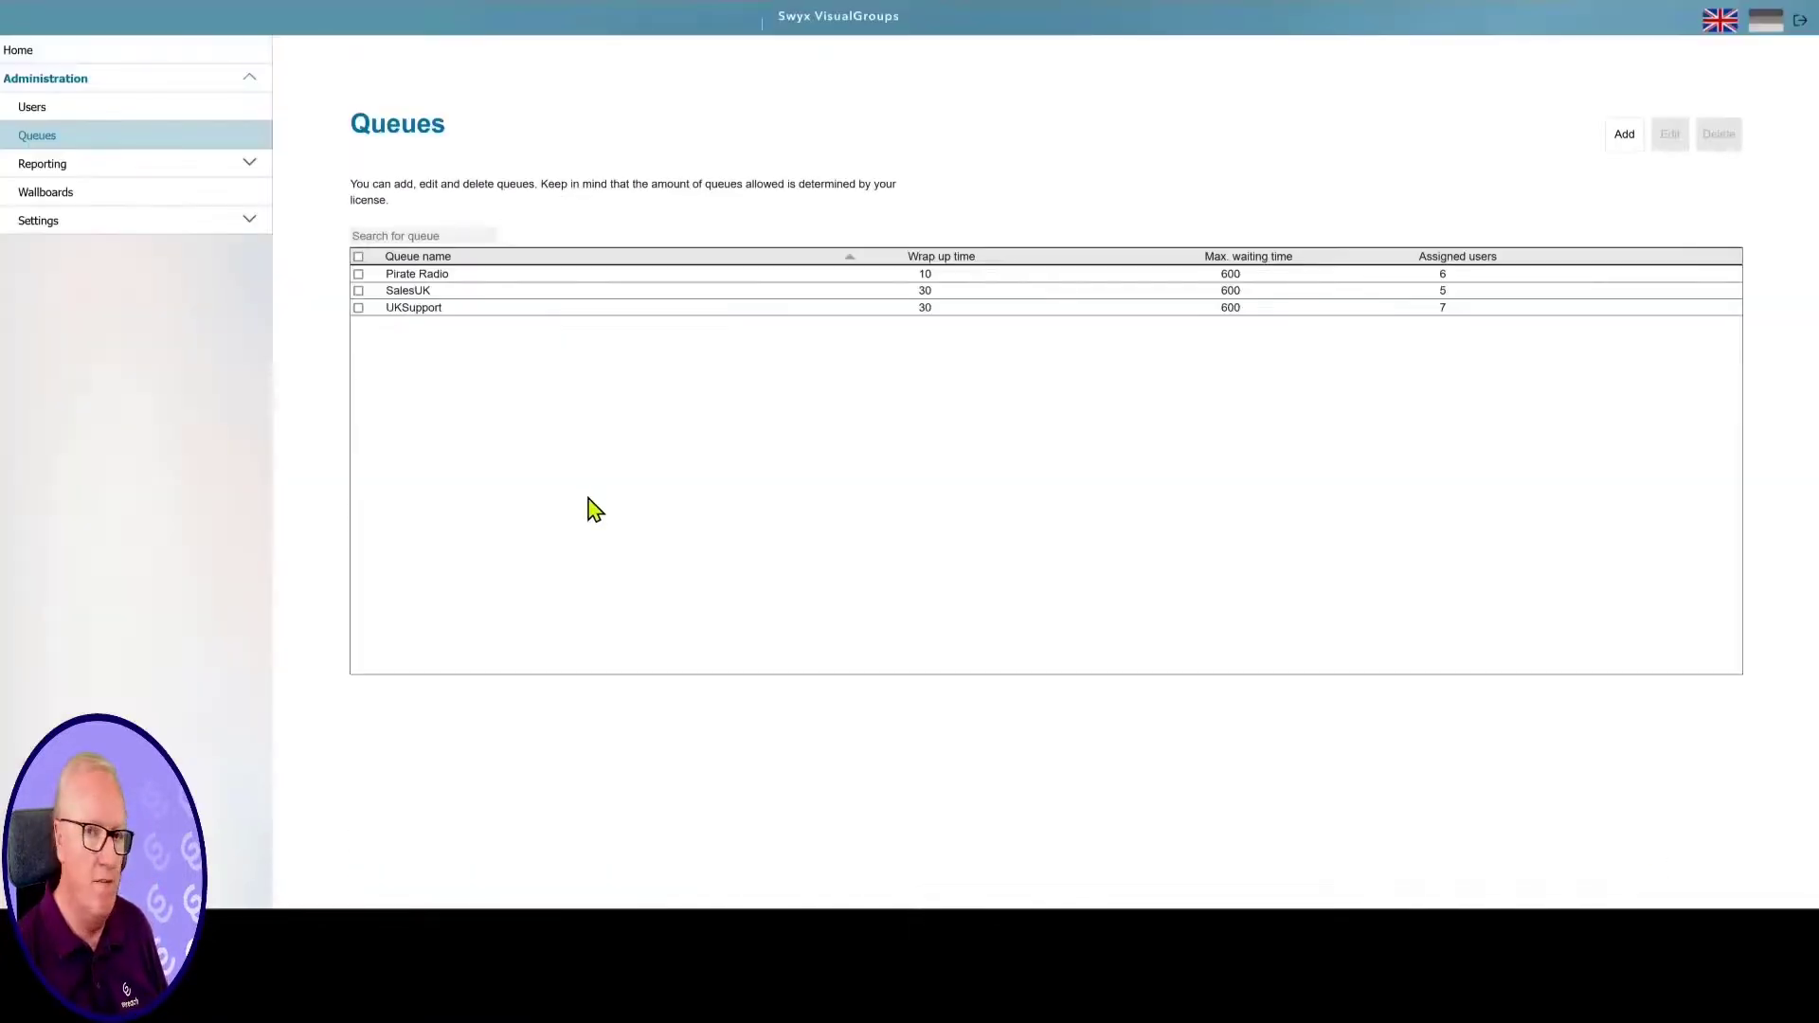
Select the UKSupport queue, then go to Wallboards and add a new wallboard
click(358, 308)
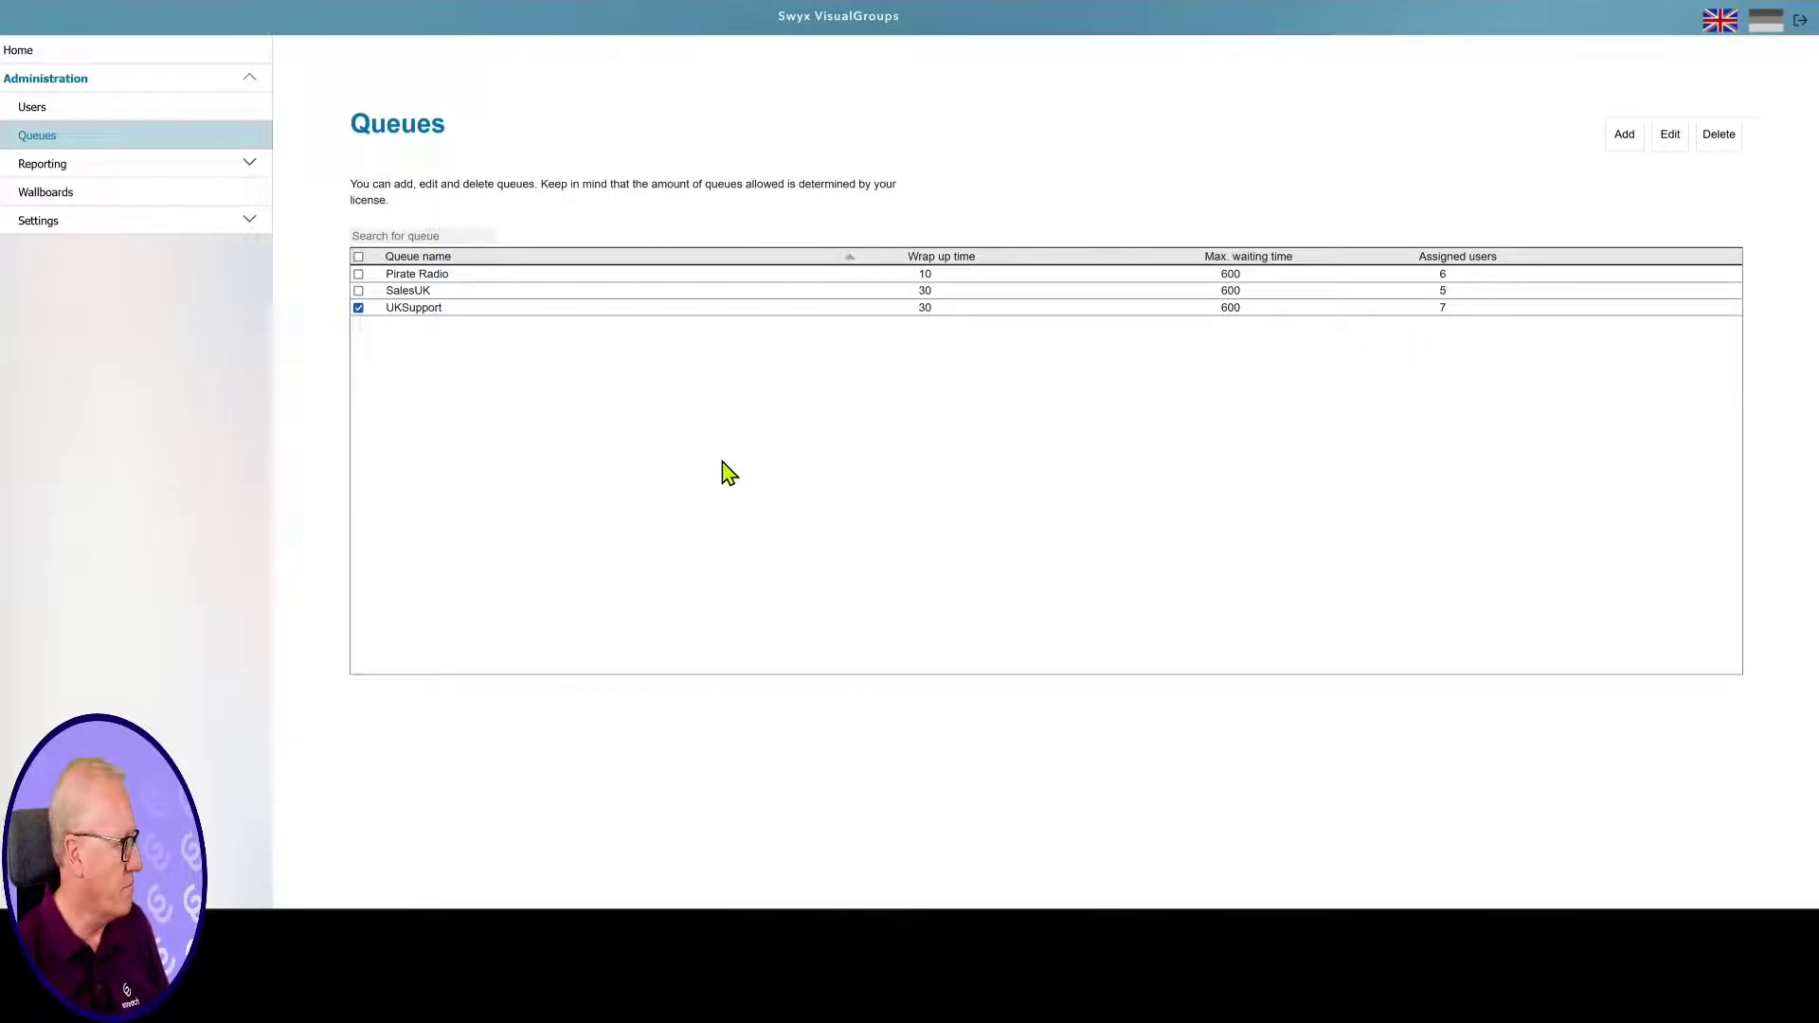
click(40, 193)
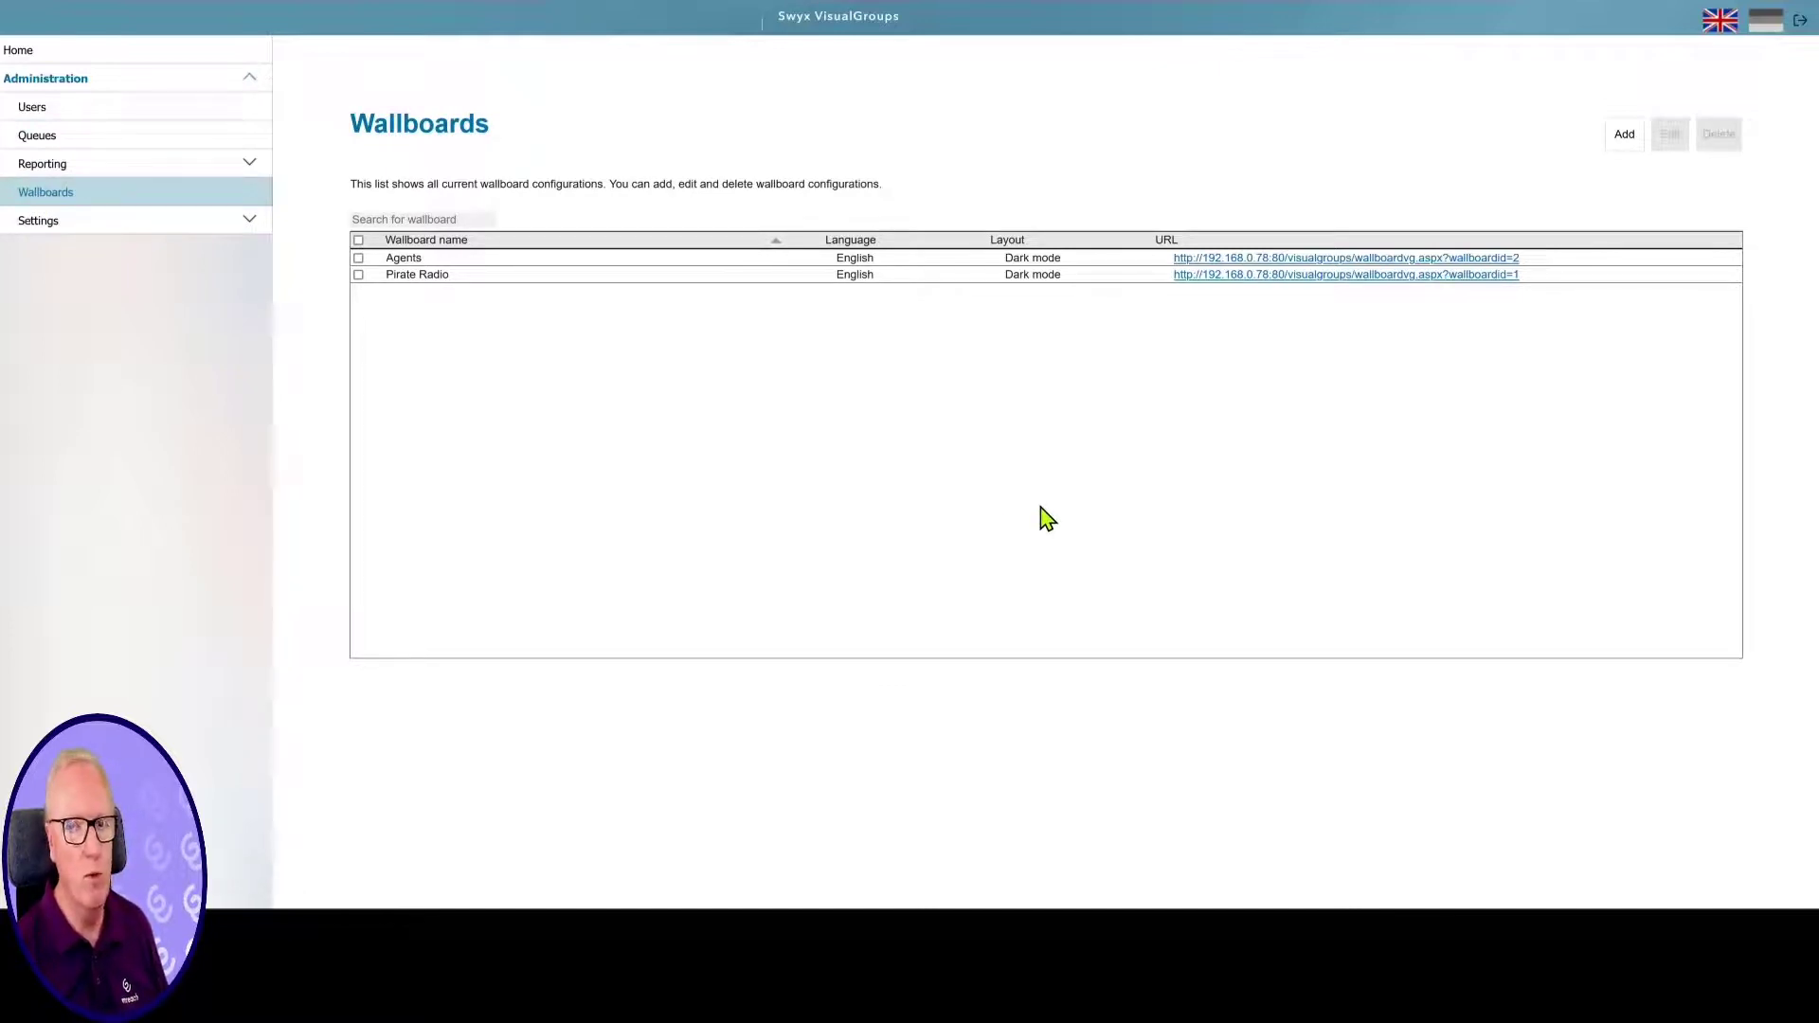
click(1622, 138)
Name the wallboard SaleUK with display name SalesUK, keeping the Summary type
click(511, 219)
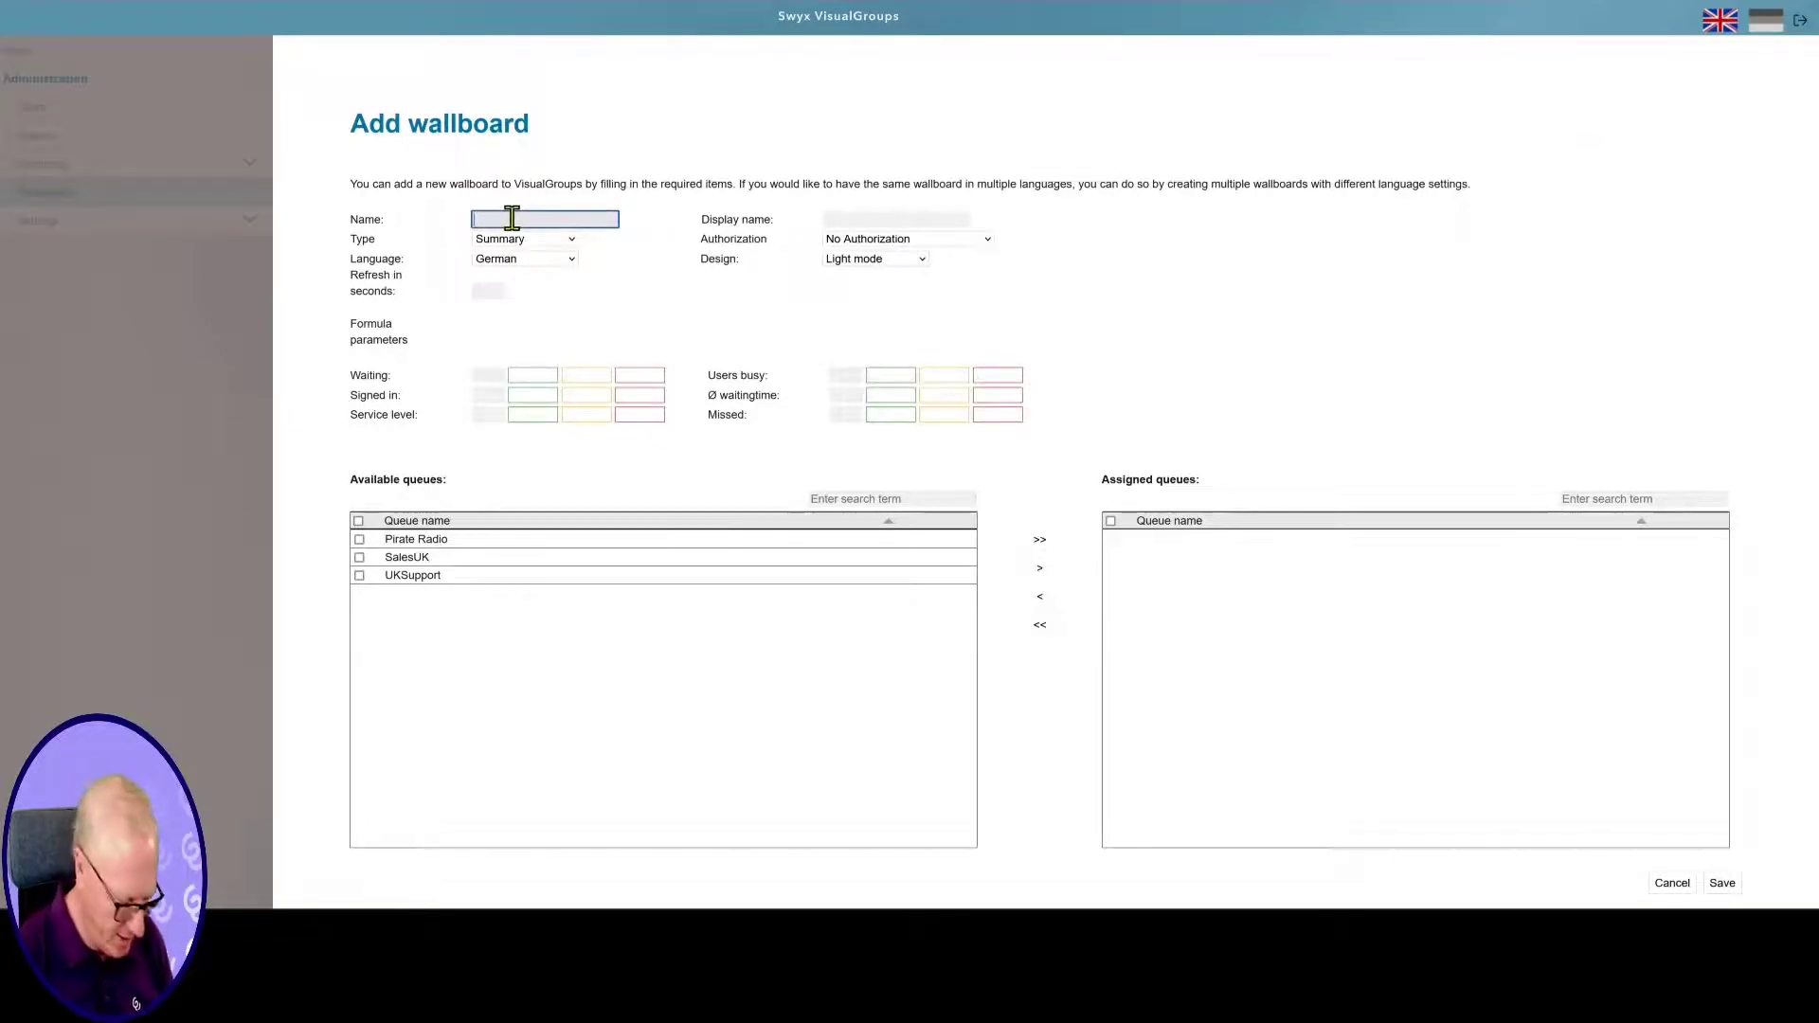
text(Sa)
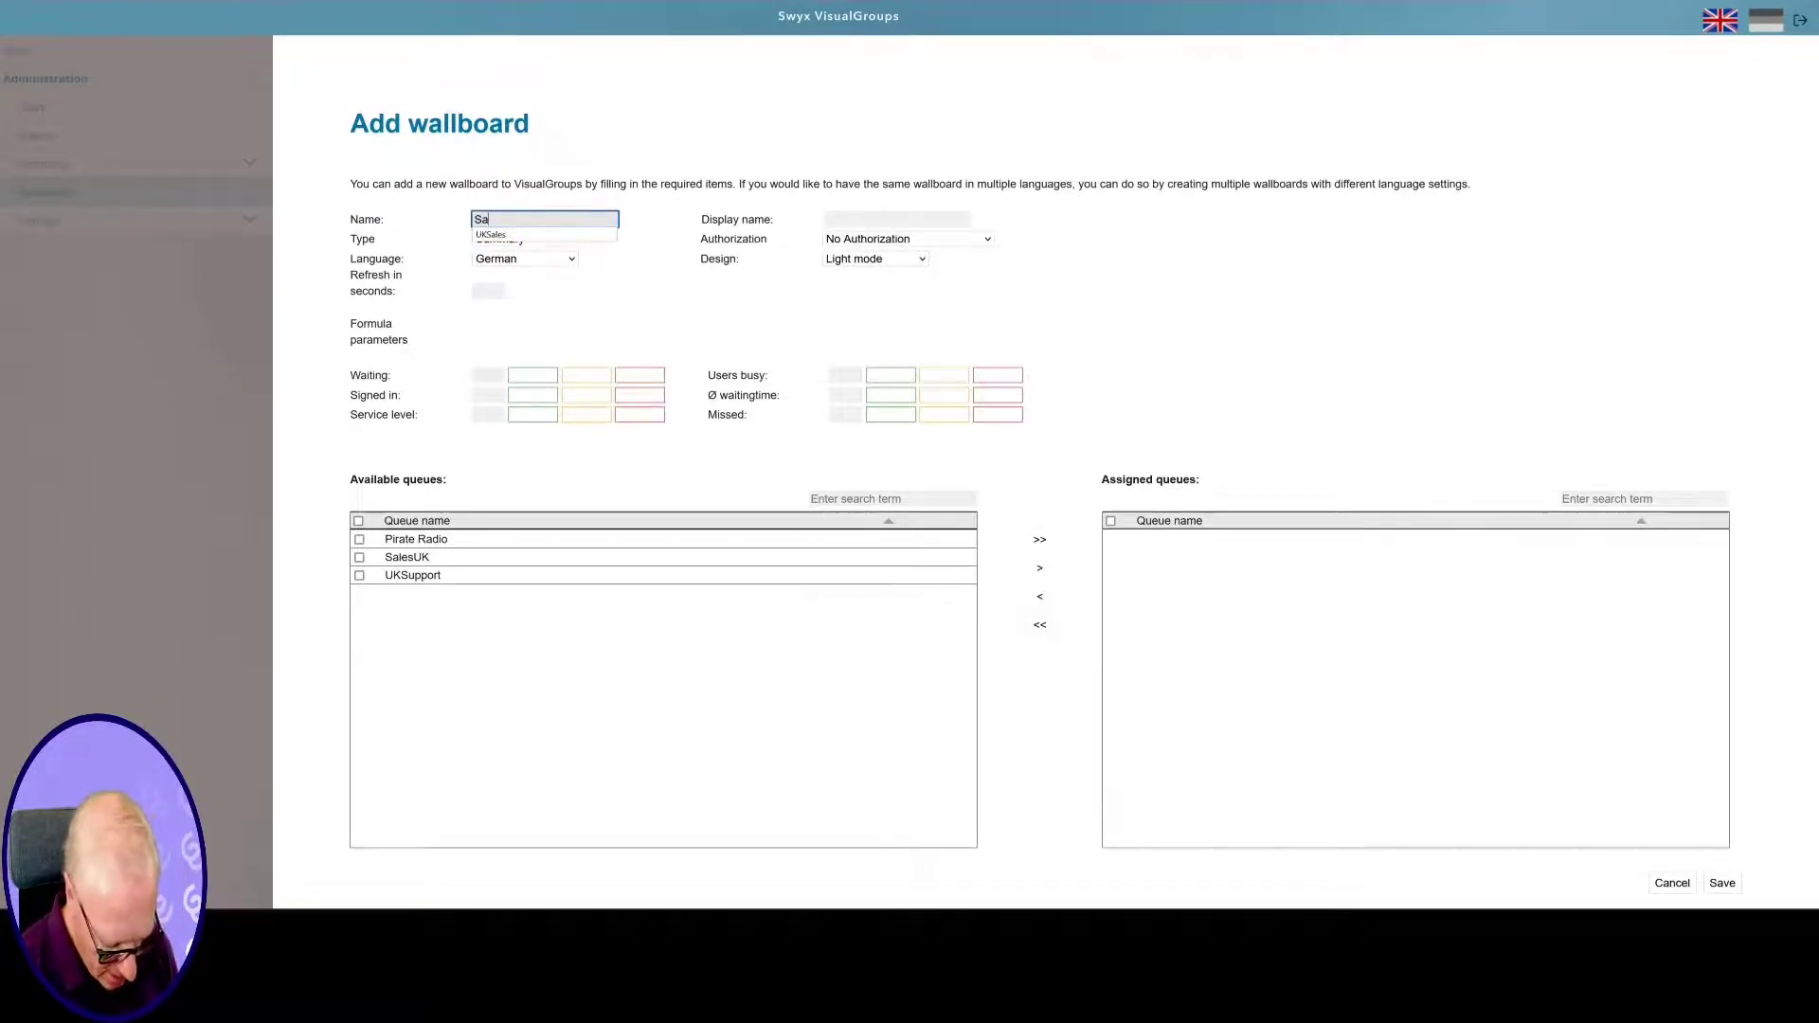
text(leUK)
click(870, 219)
text(SalesUK)
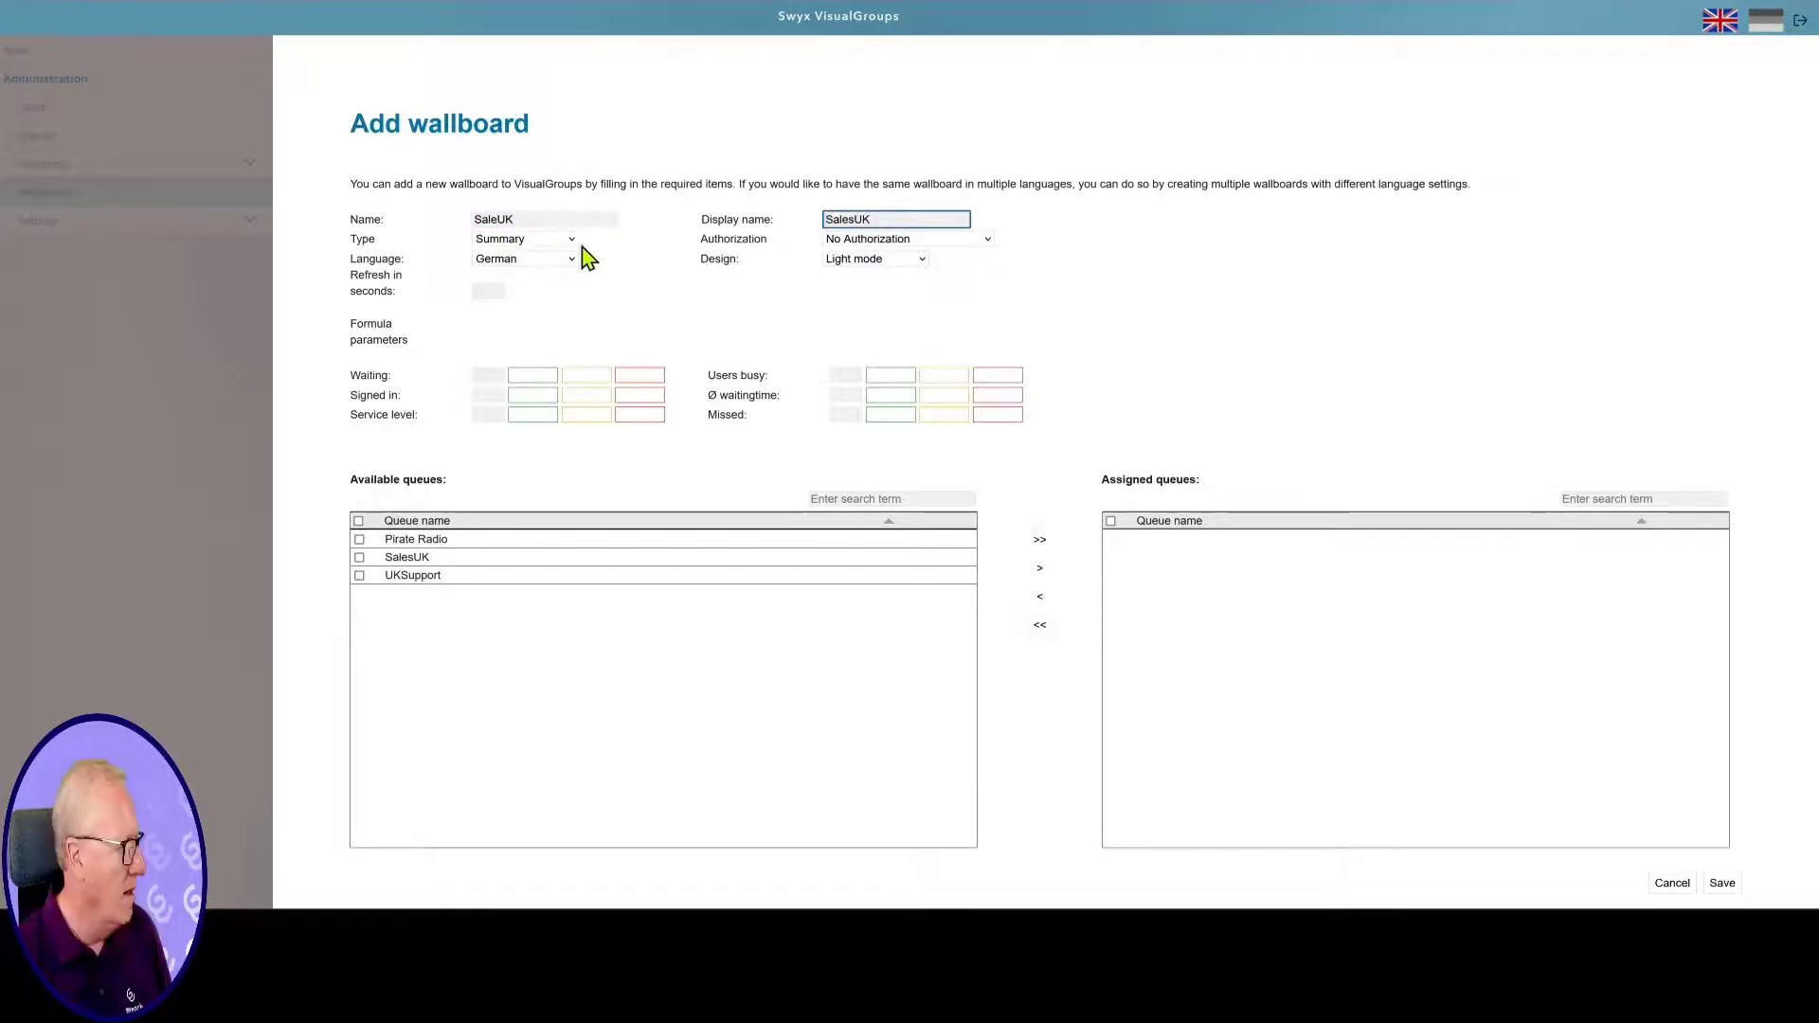
click(573, 239)
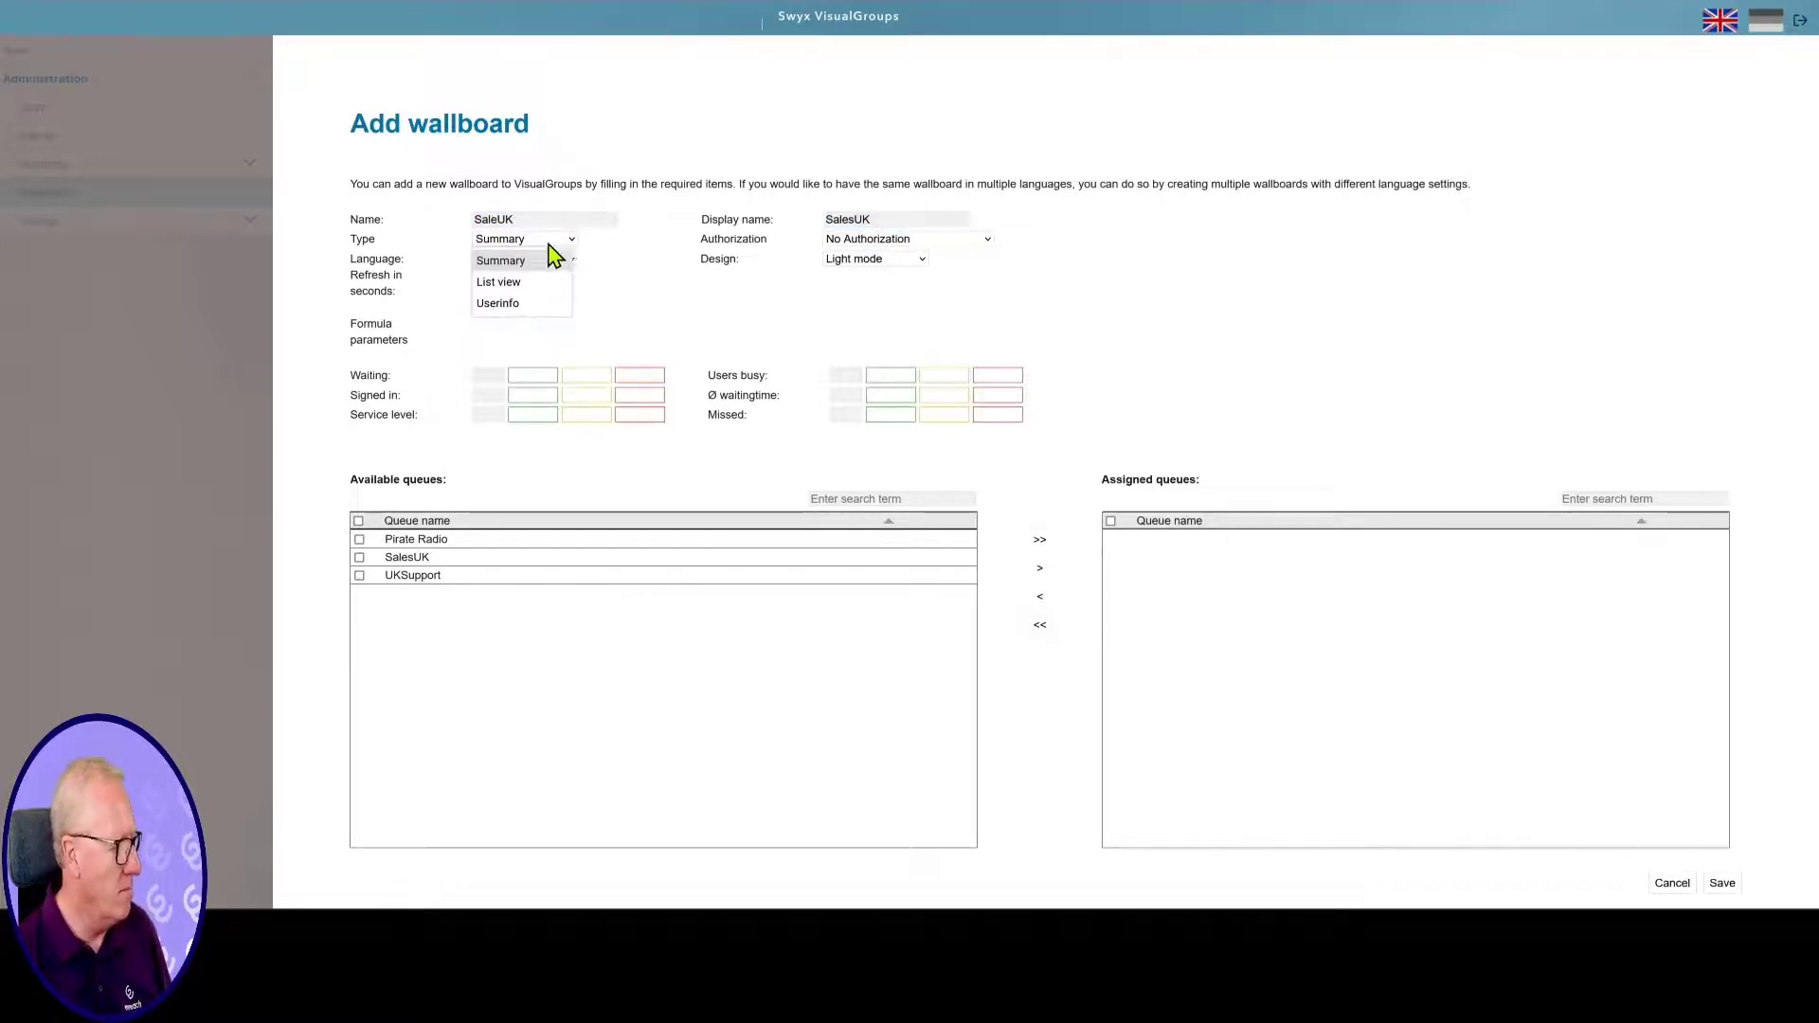
click(527, 265)
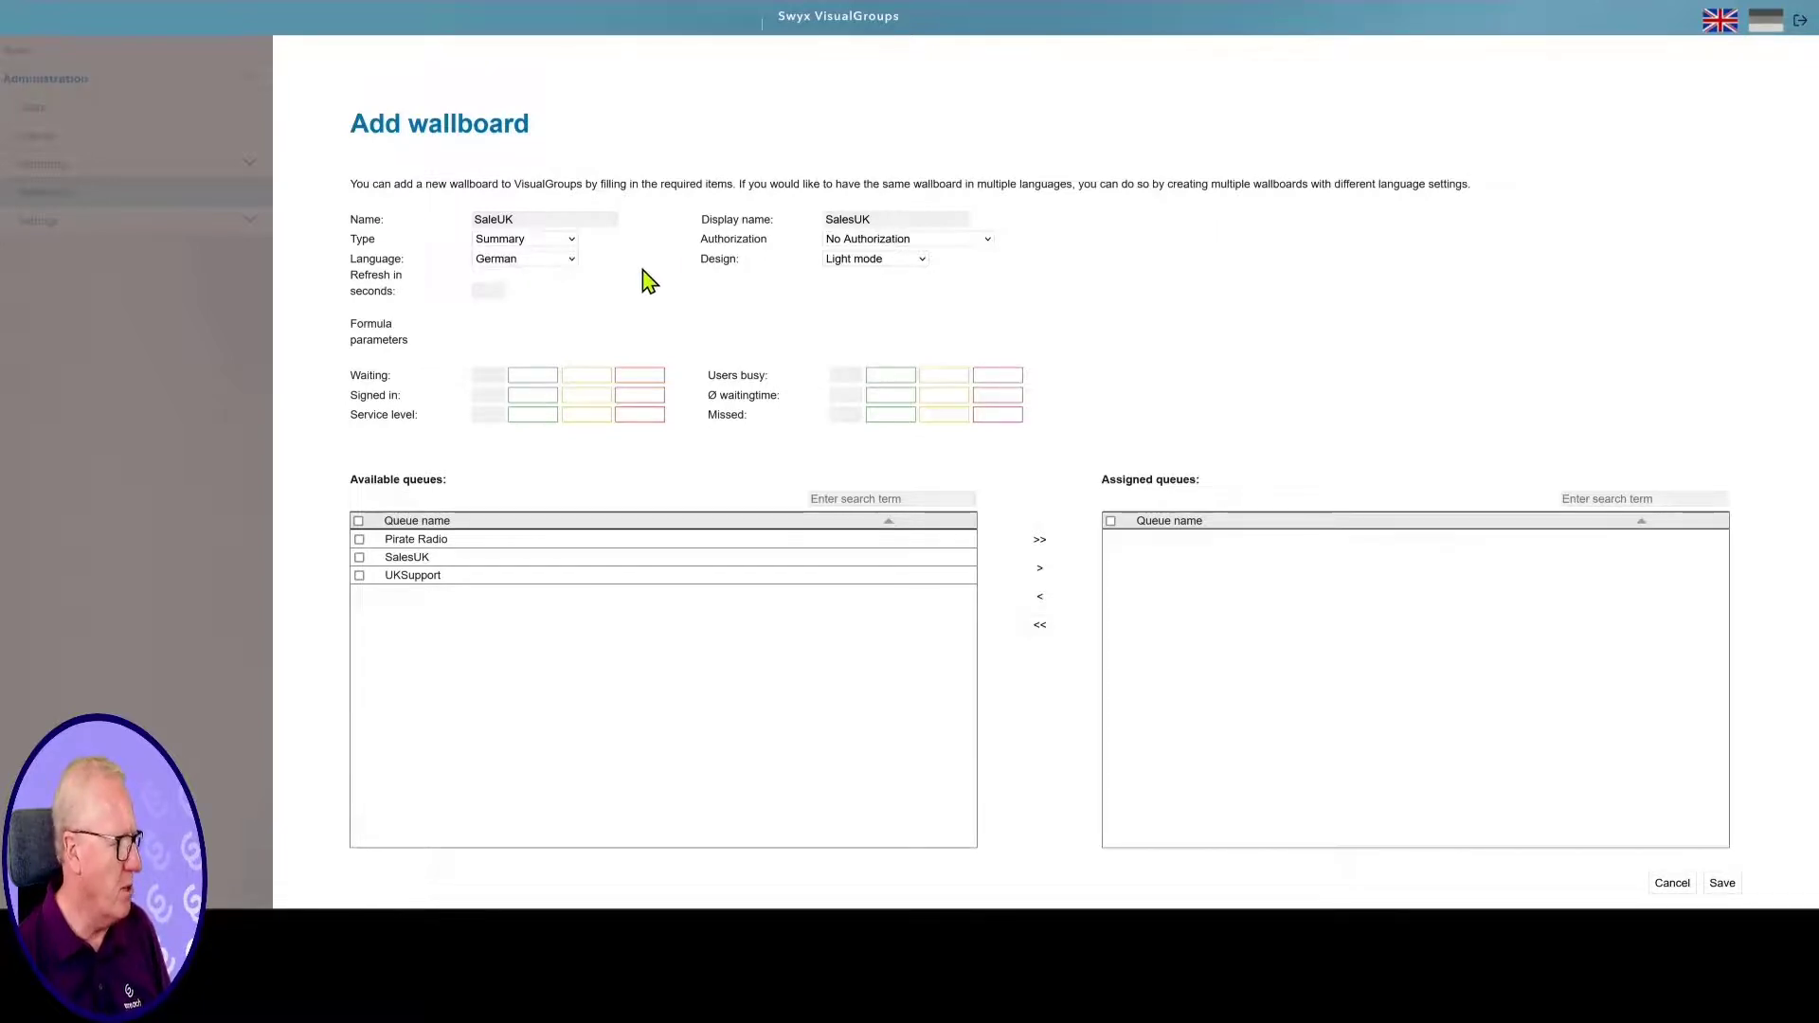
Set the wallboard to English, Dark mode design and a 3-second refresh
click(572, 258)
click(546, 303)
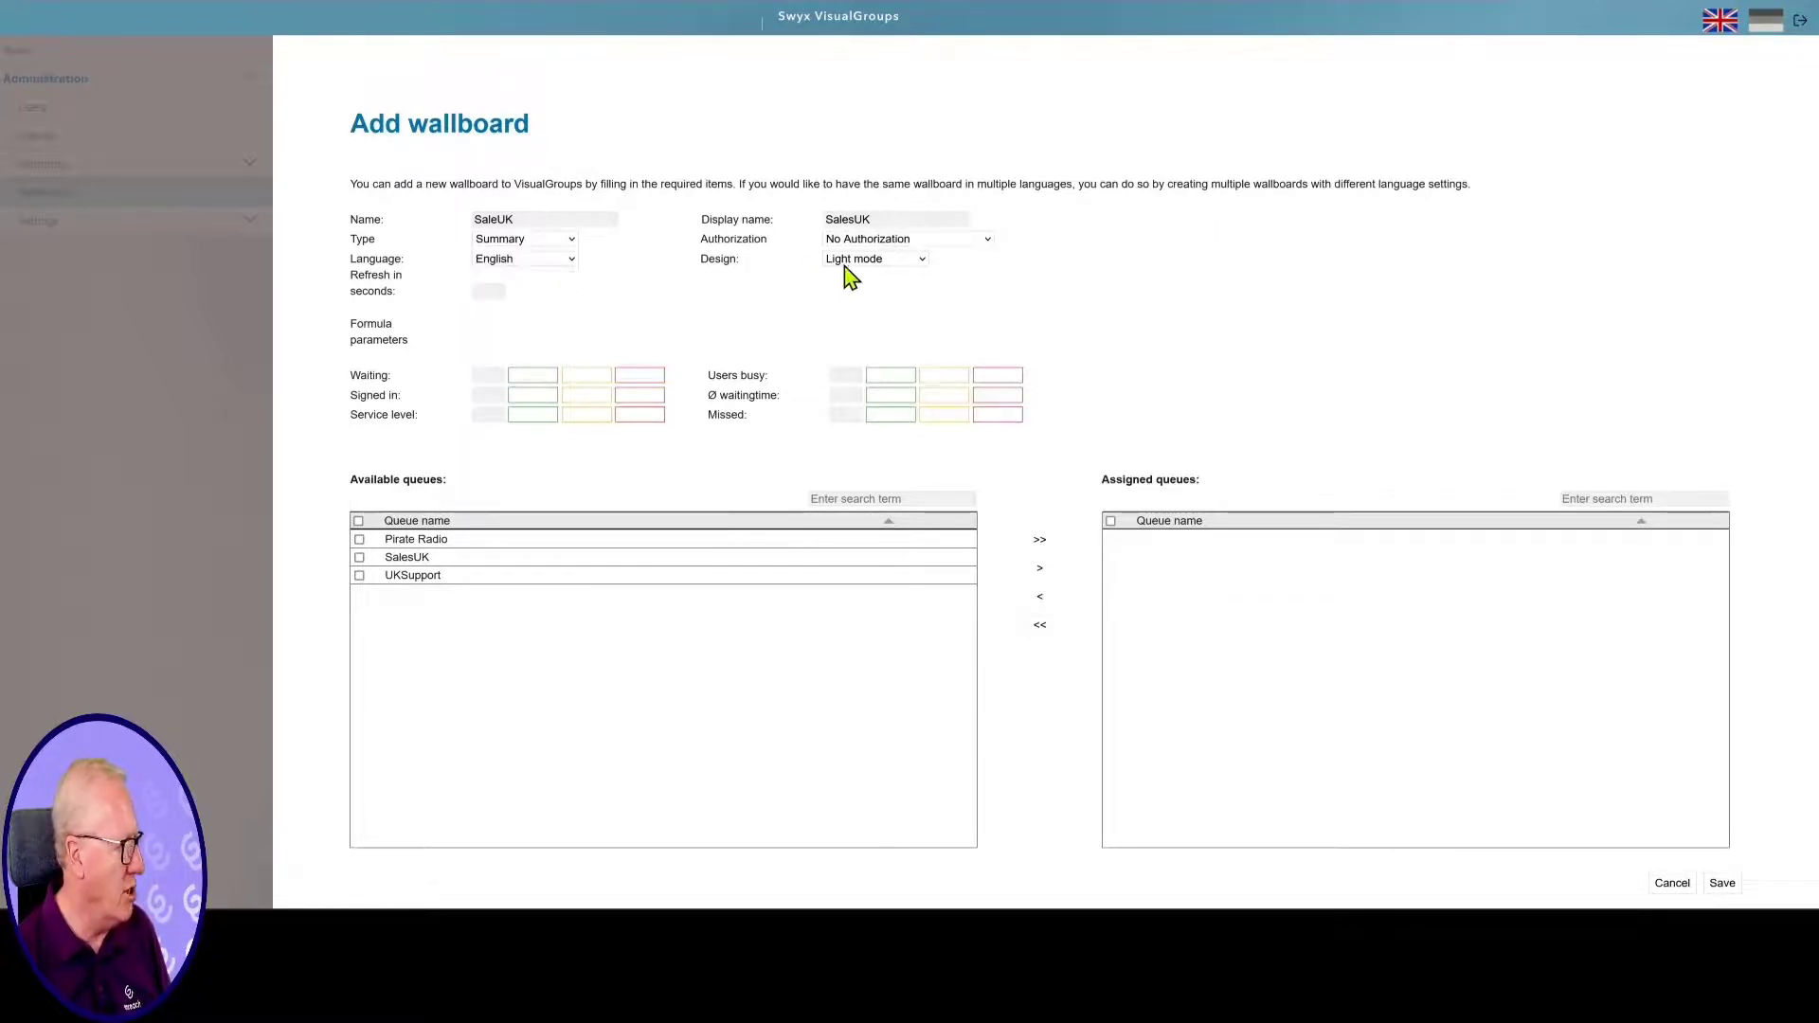
click(919, 263)
click(885, 303)
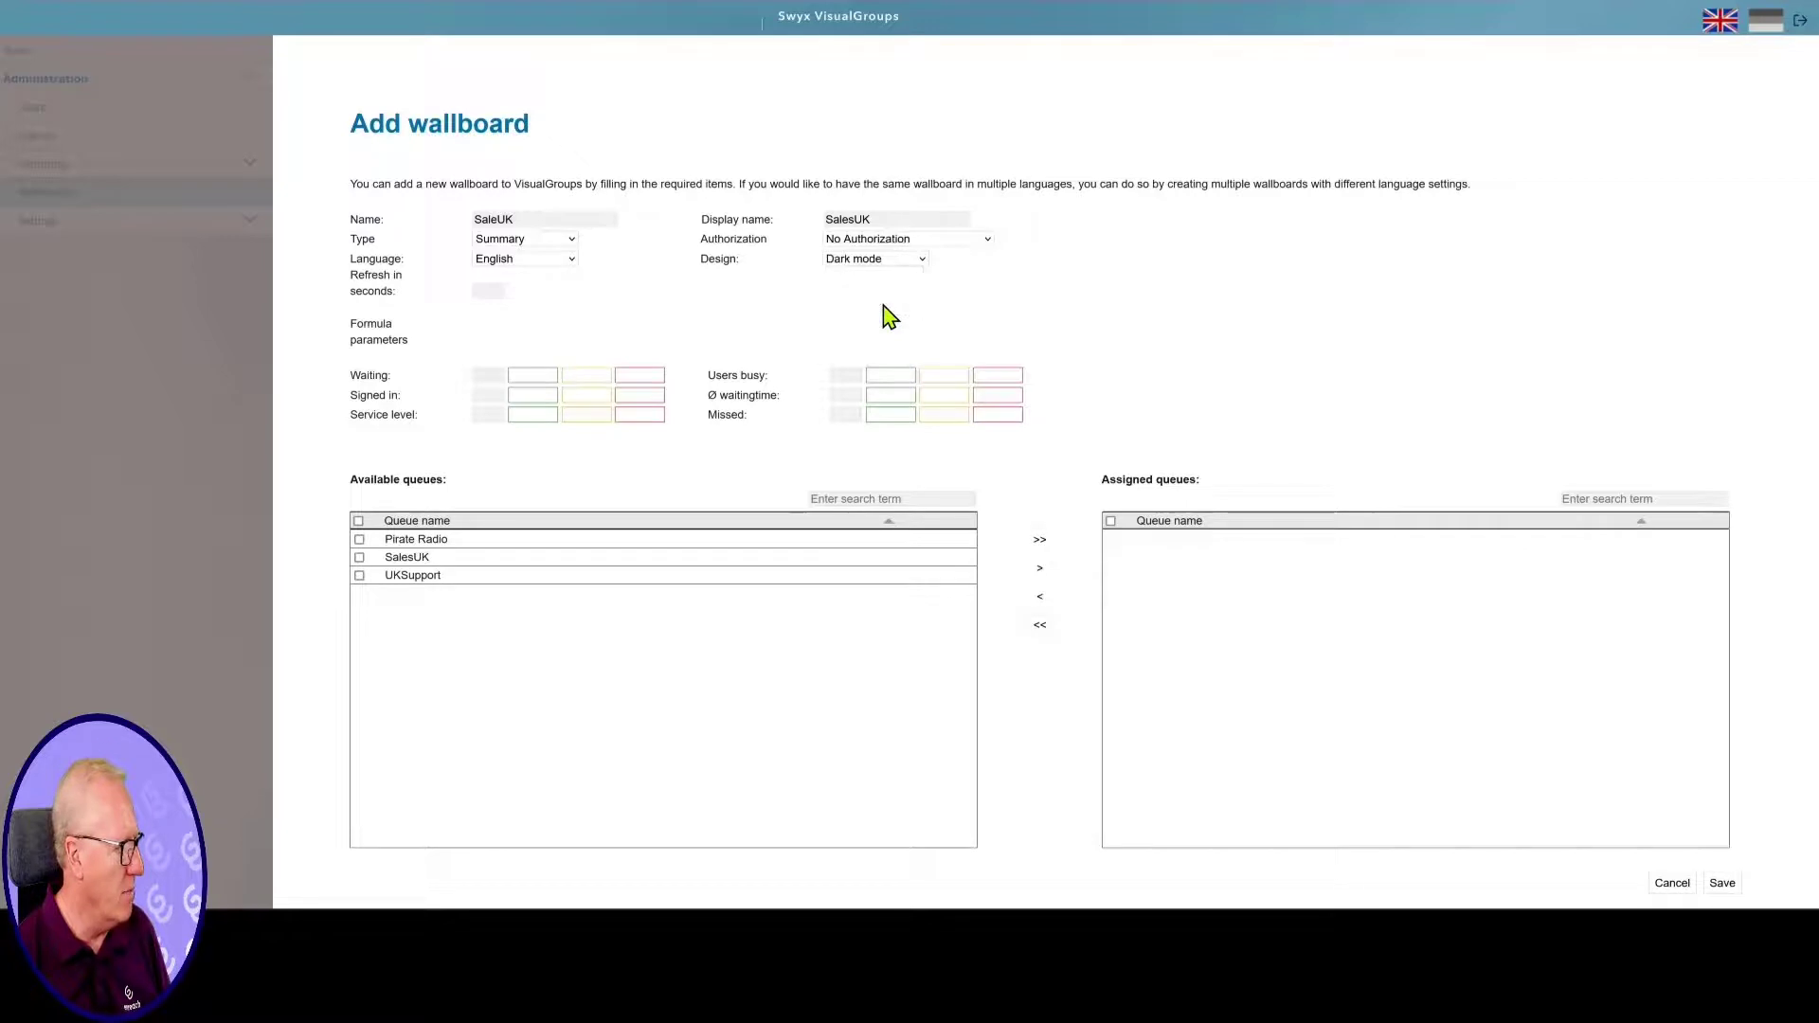
click(494, 292)
text(3)
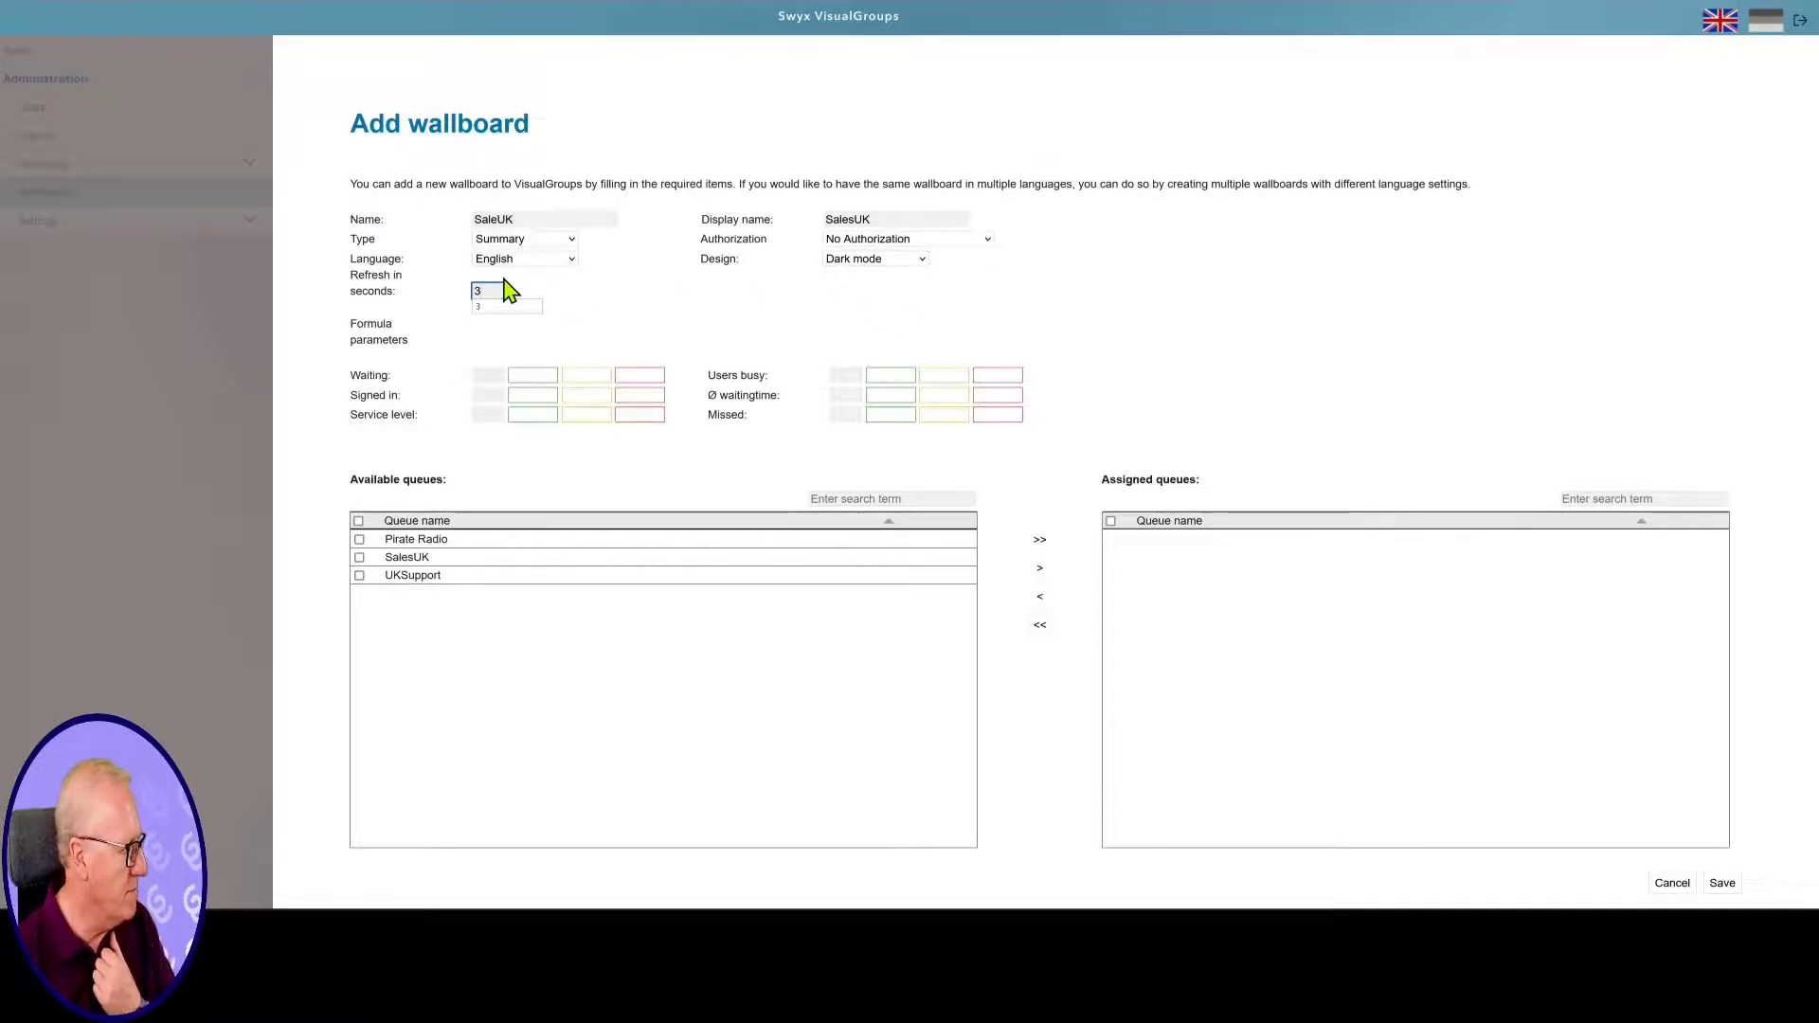
click(563, 301)
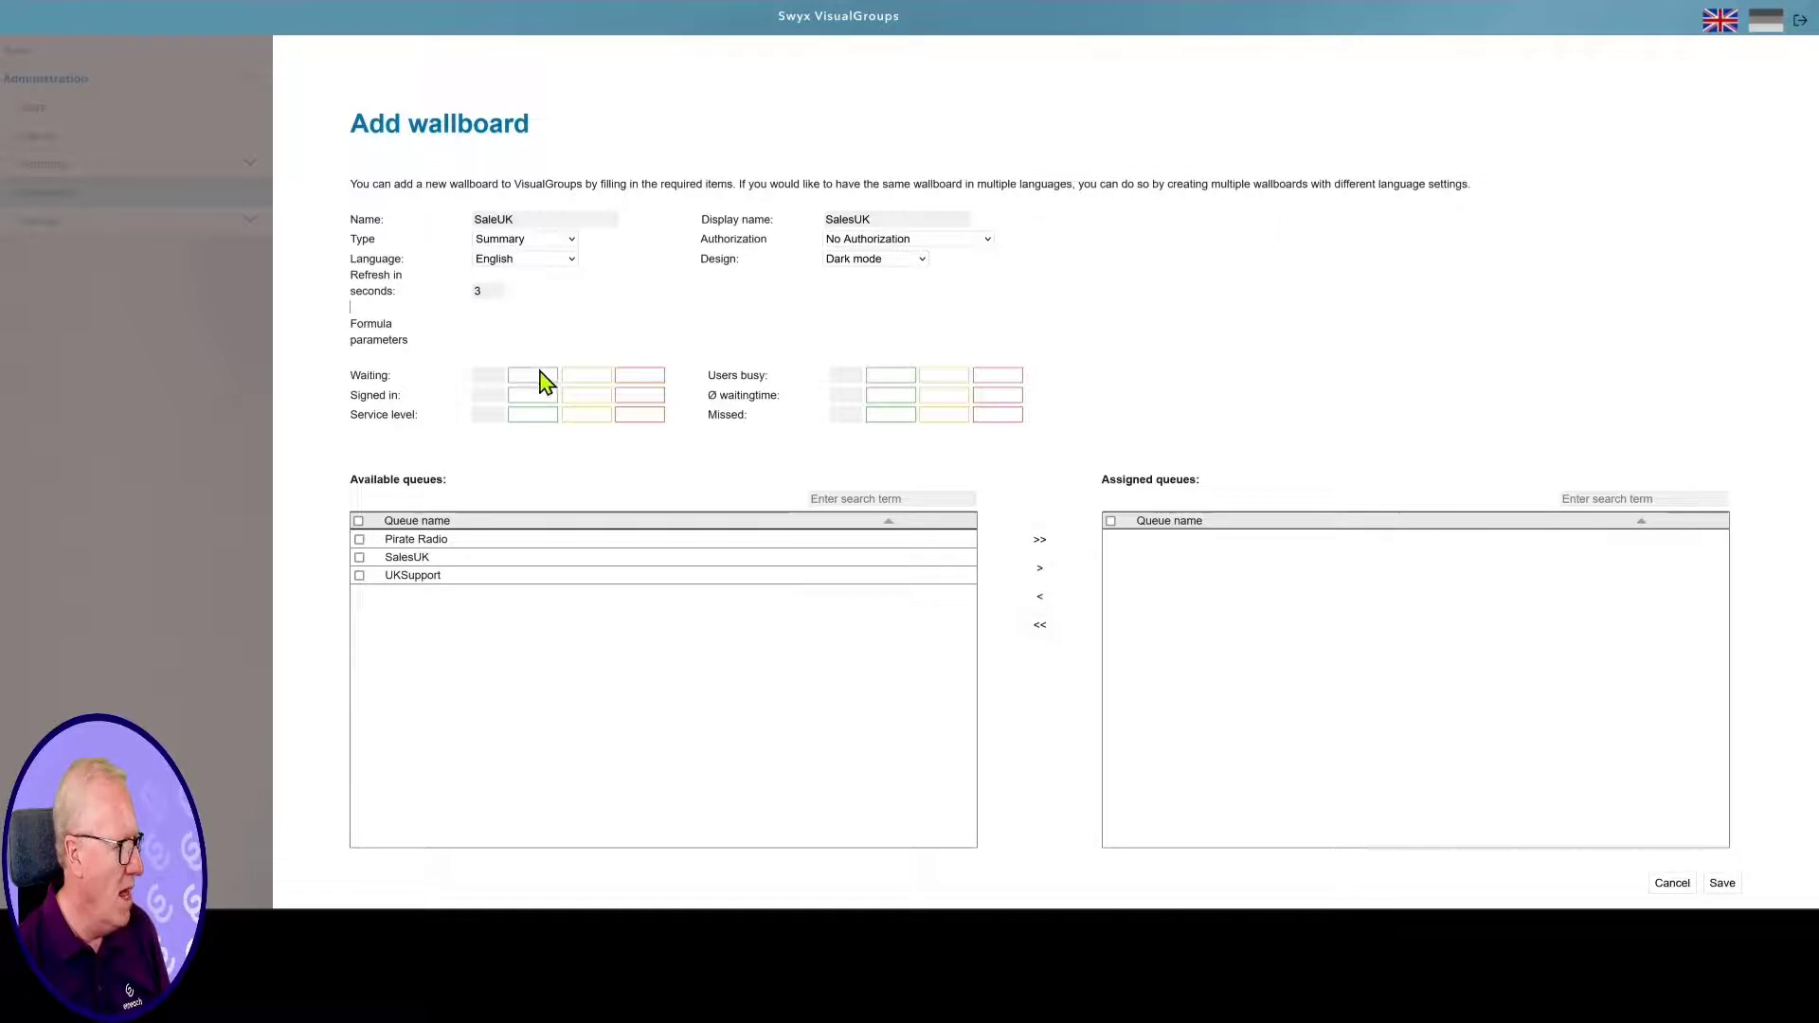
click(493, 376)
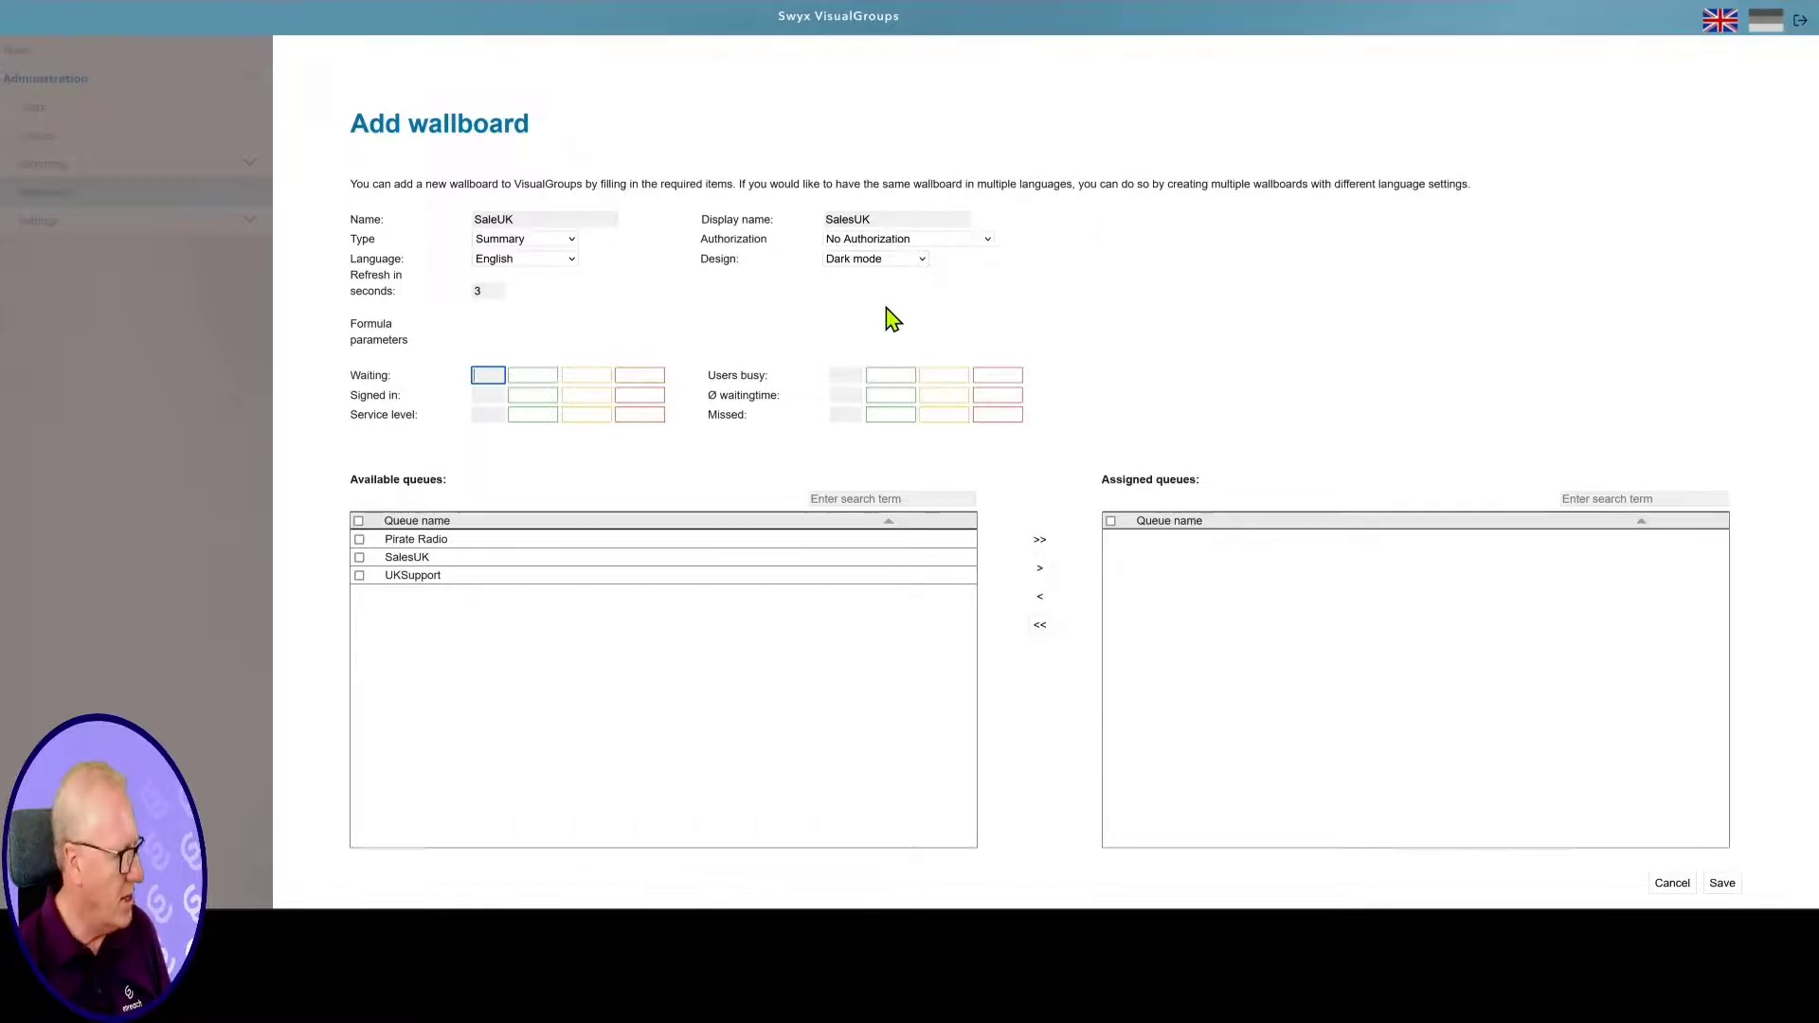
Set the Waiting threshold to 5, Users busy to 80 and Signed in to 4
text(5)
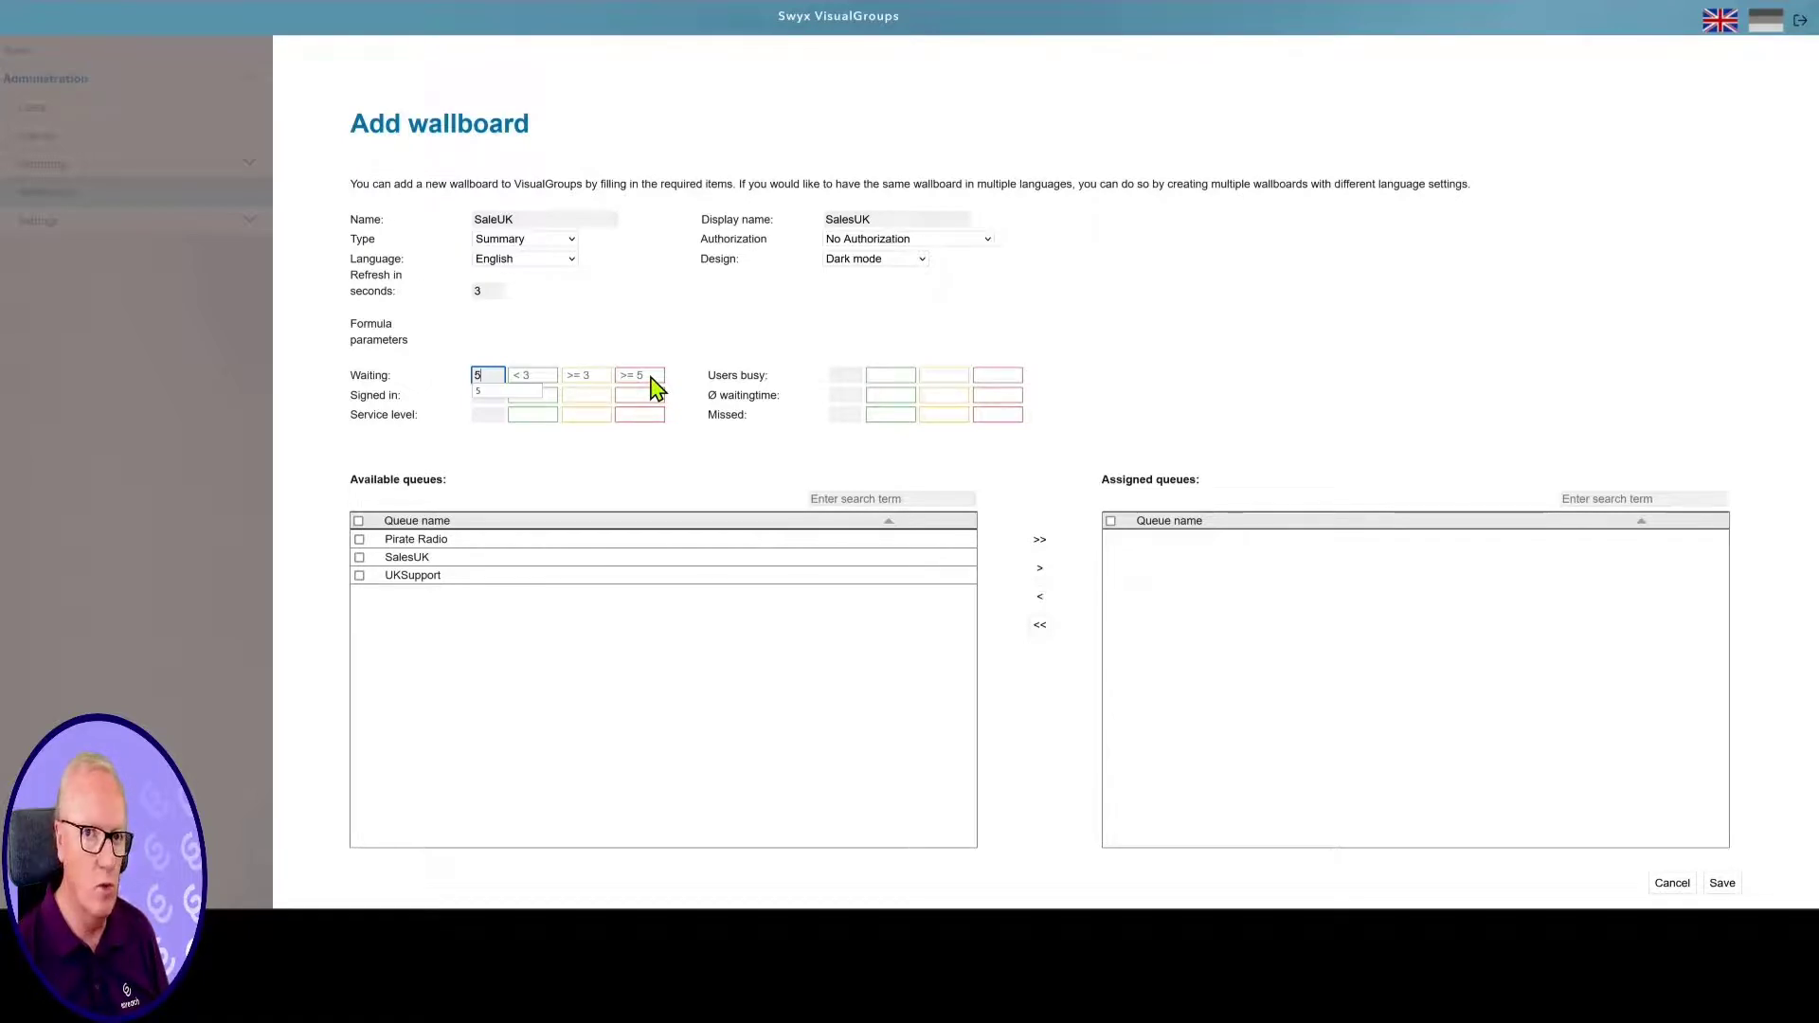
click(693, 346)
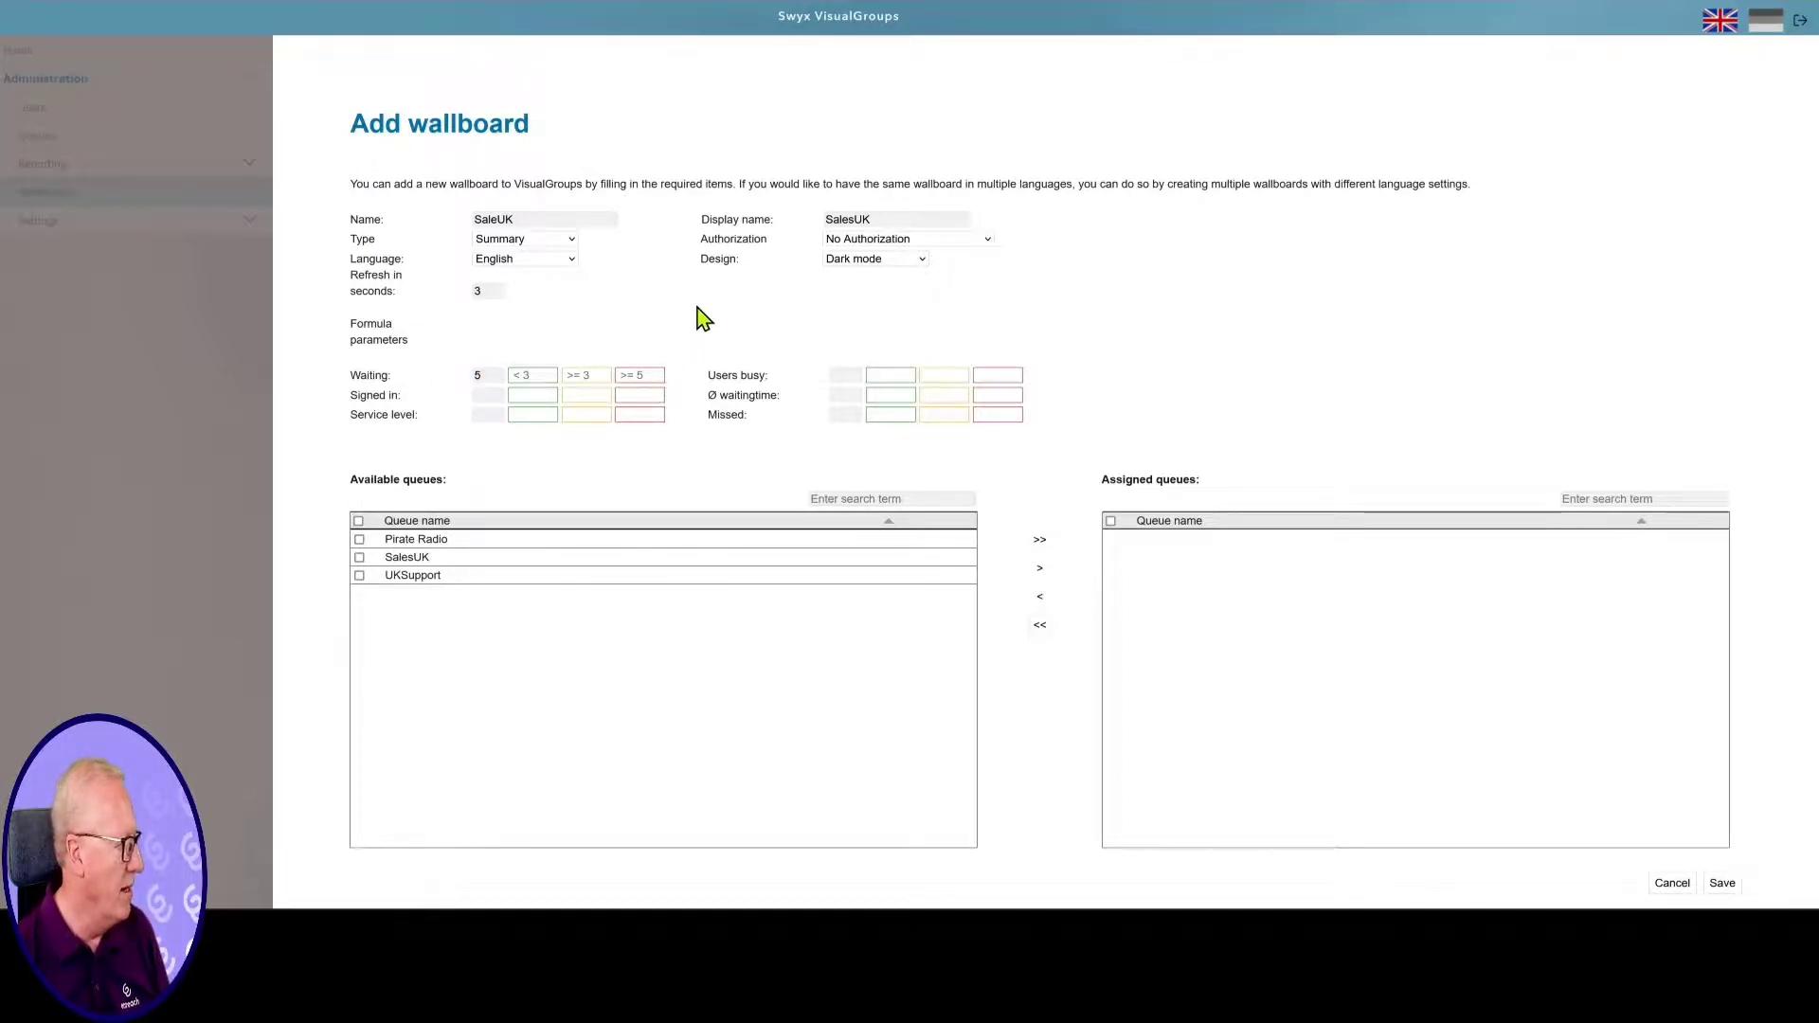
click(856, 374)
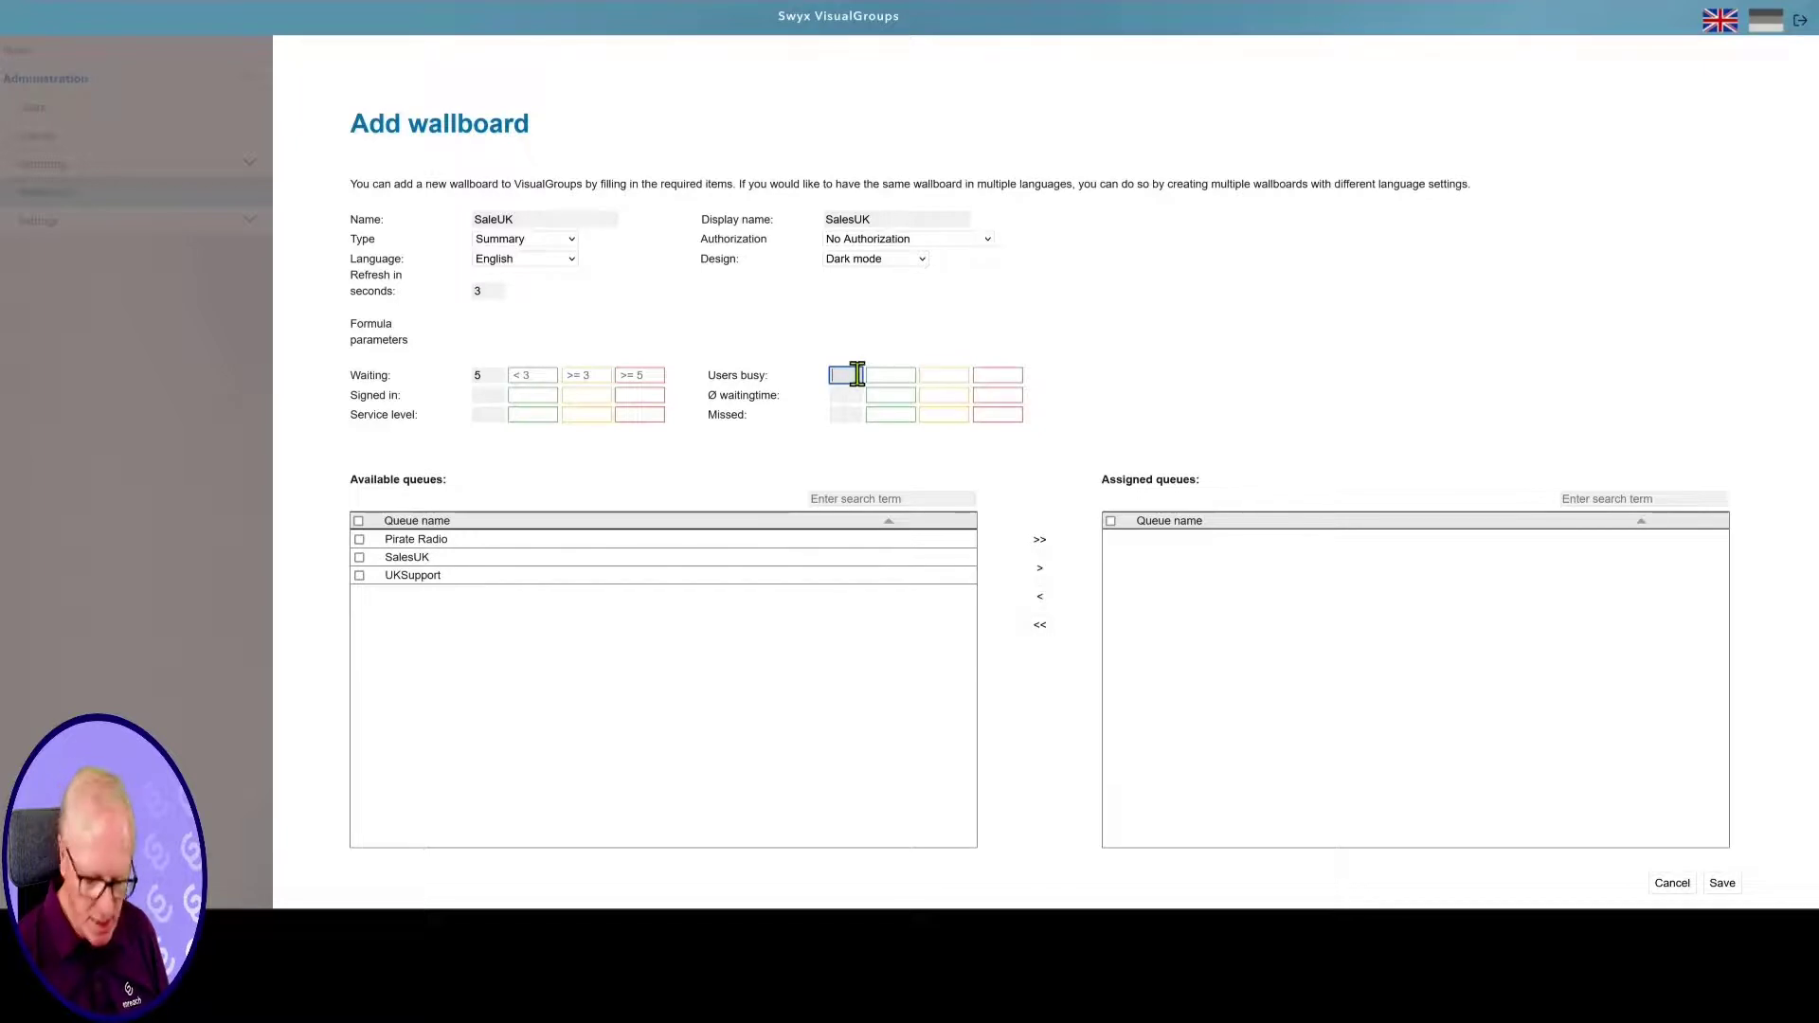
text(80)
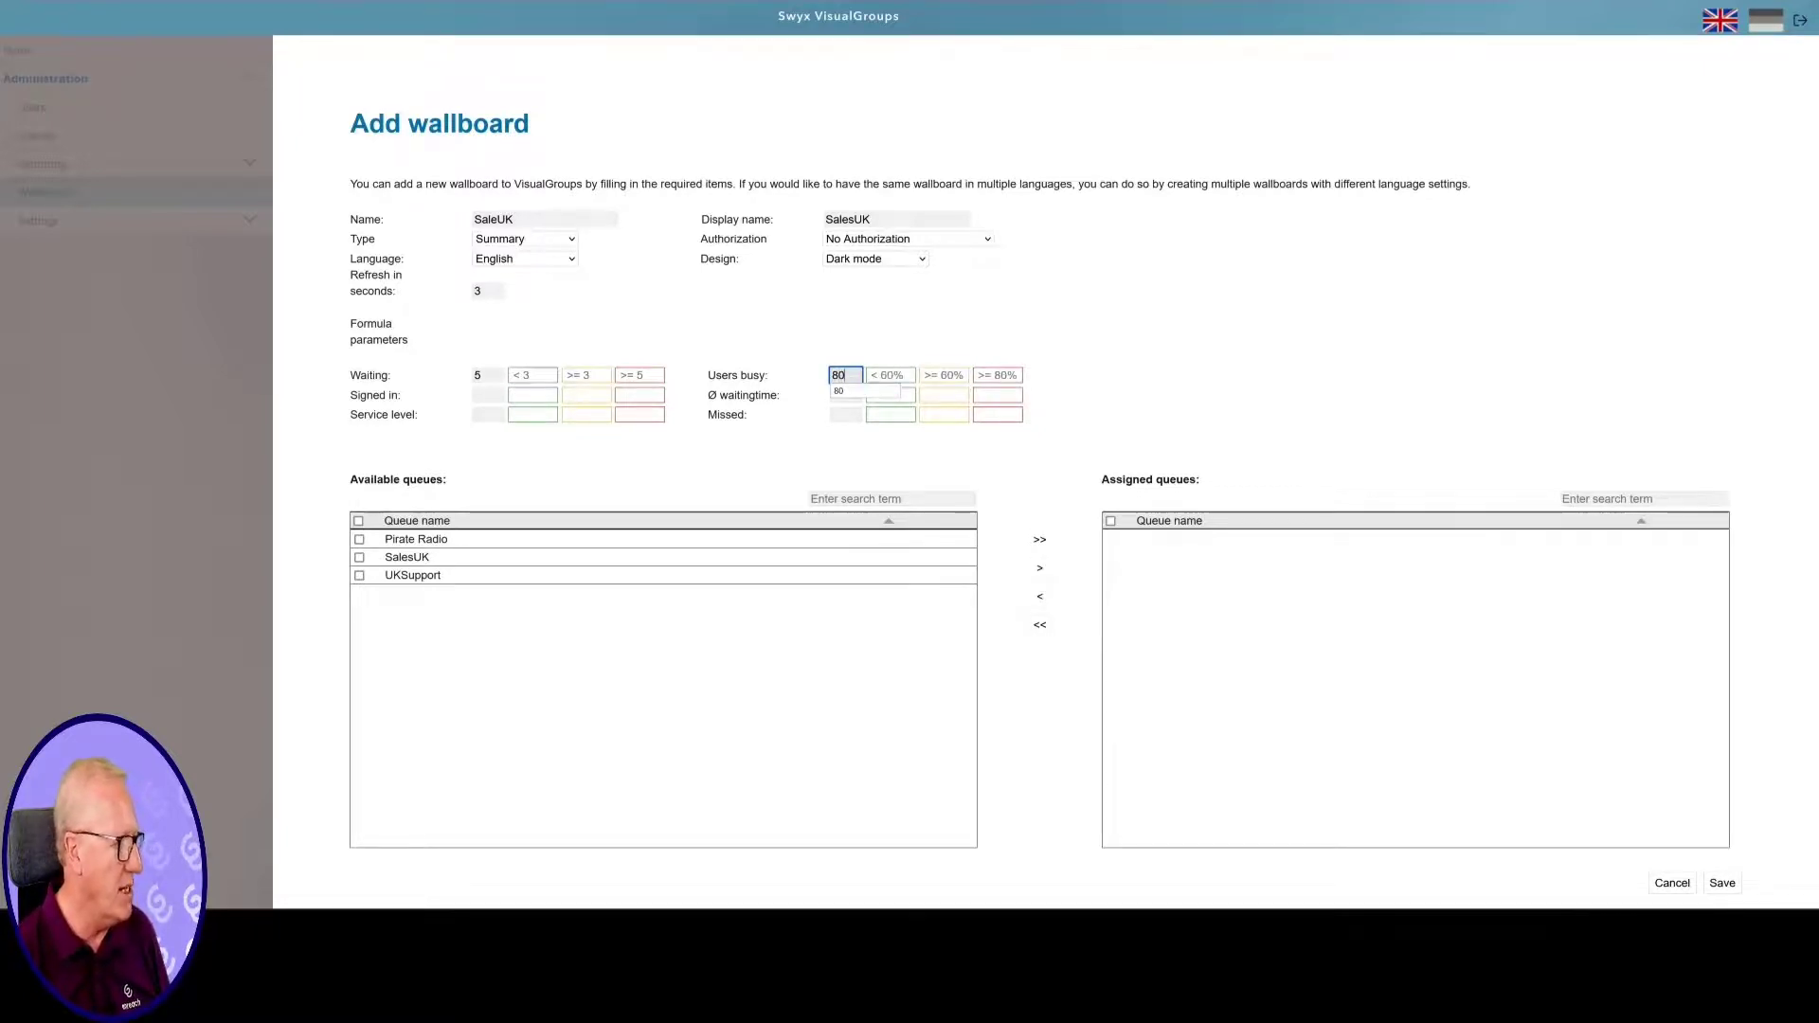
click(488, 395)
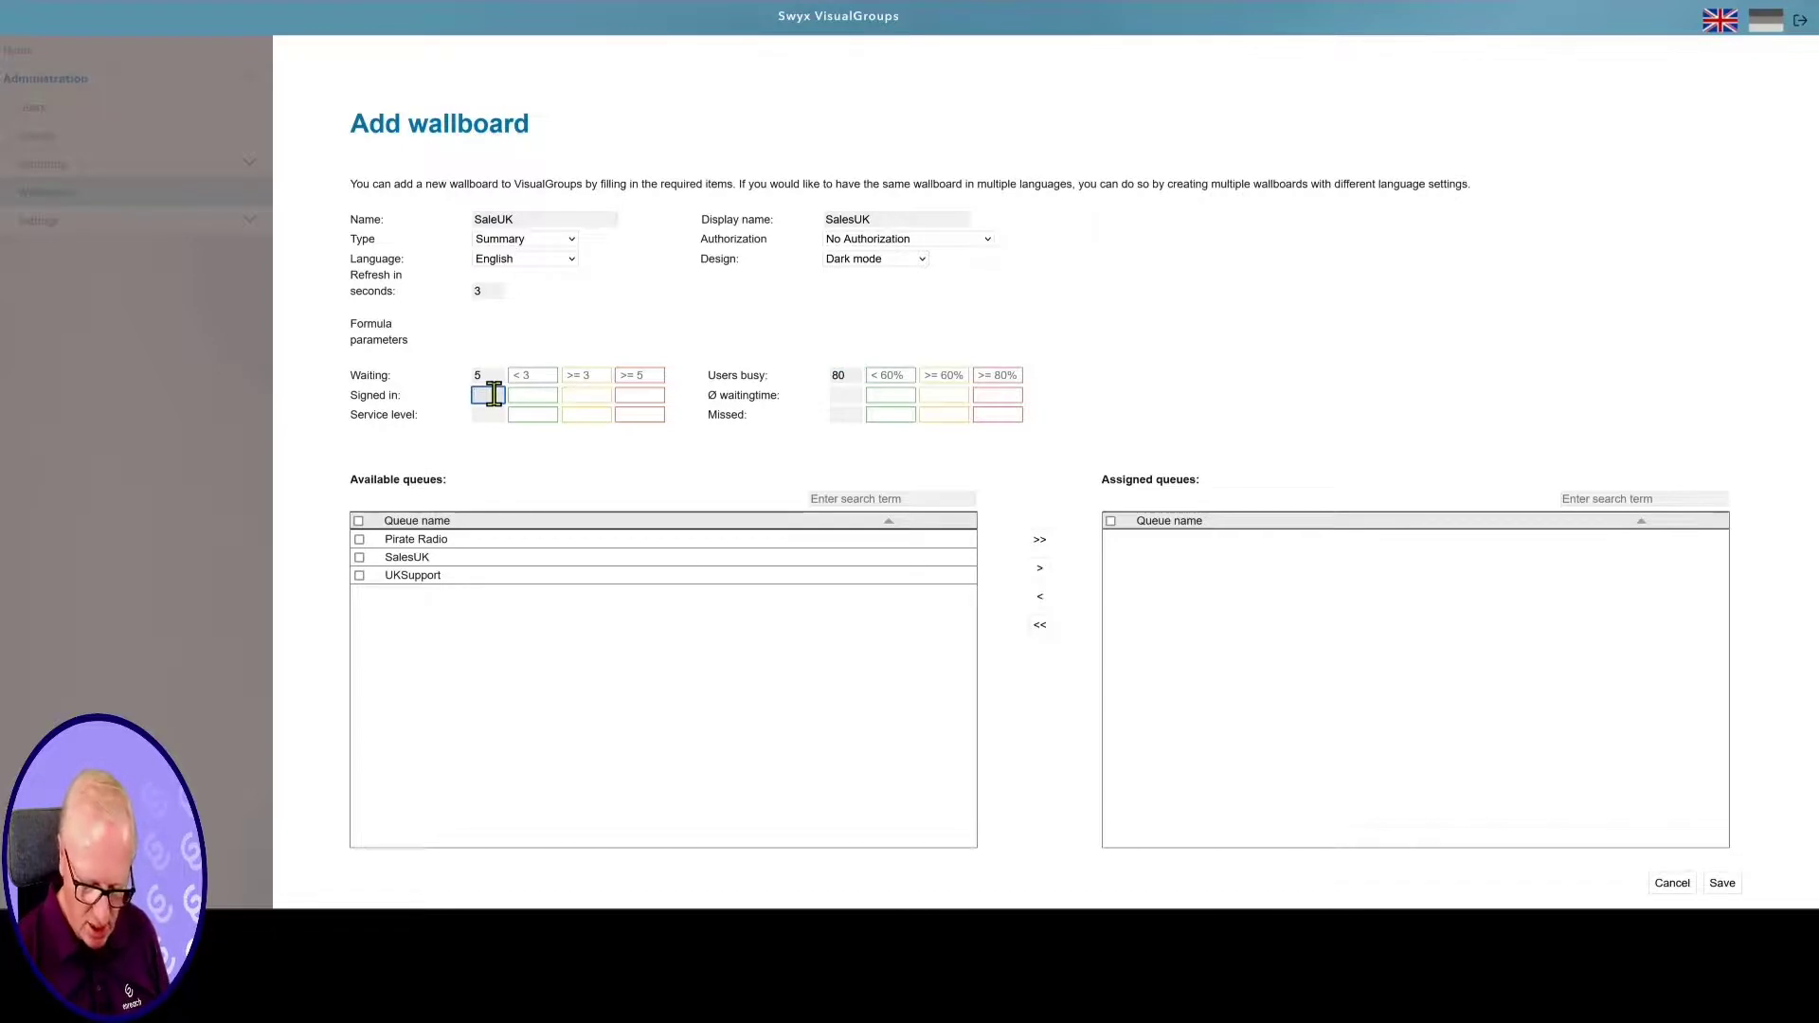
text(4)
Set average waiting time to 120, Service level to 98 and Missed calls to 5
click(846, 392)
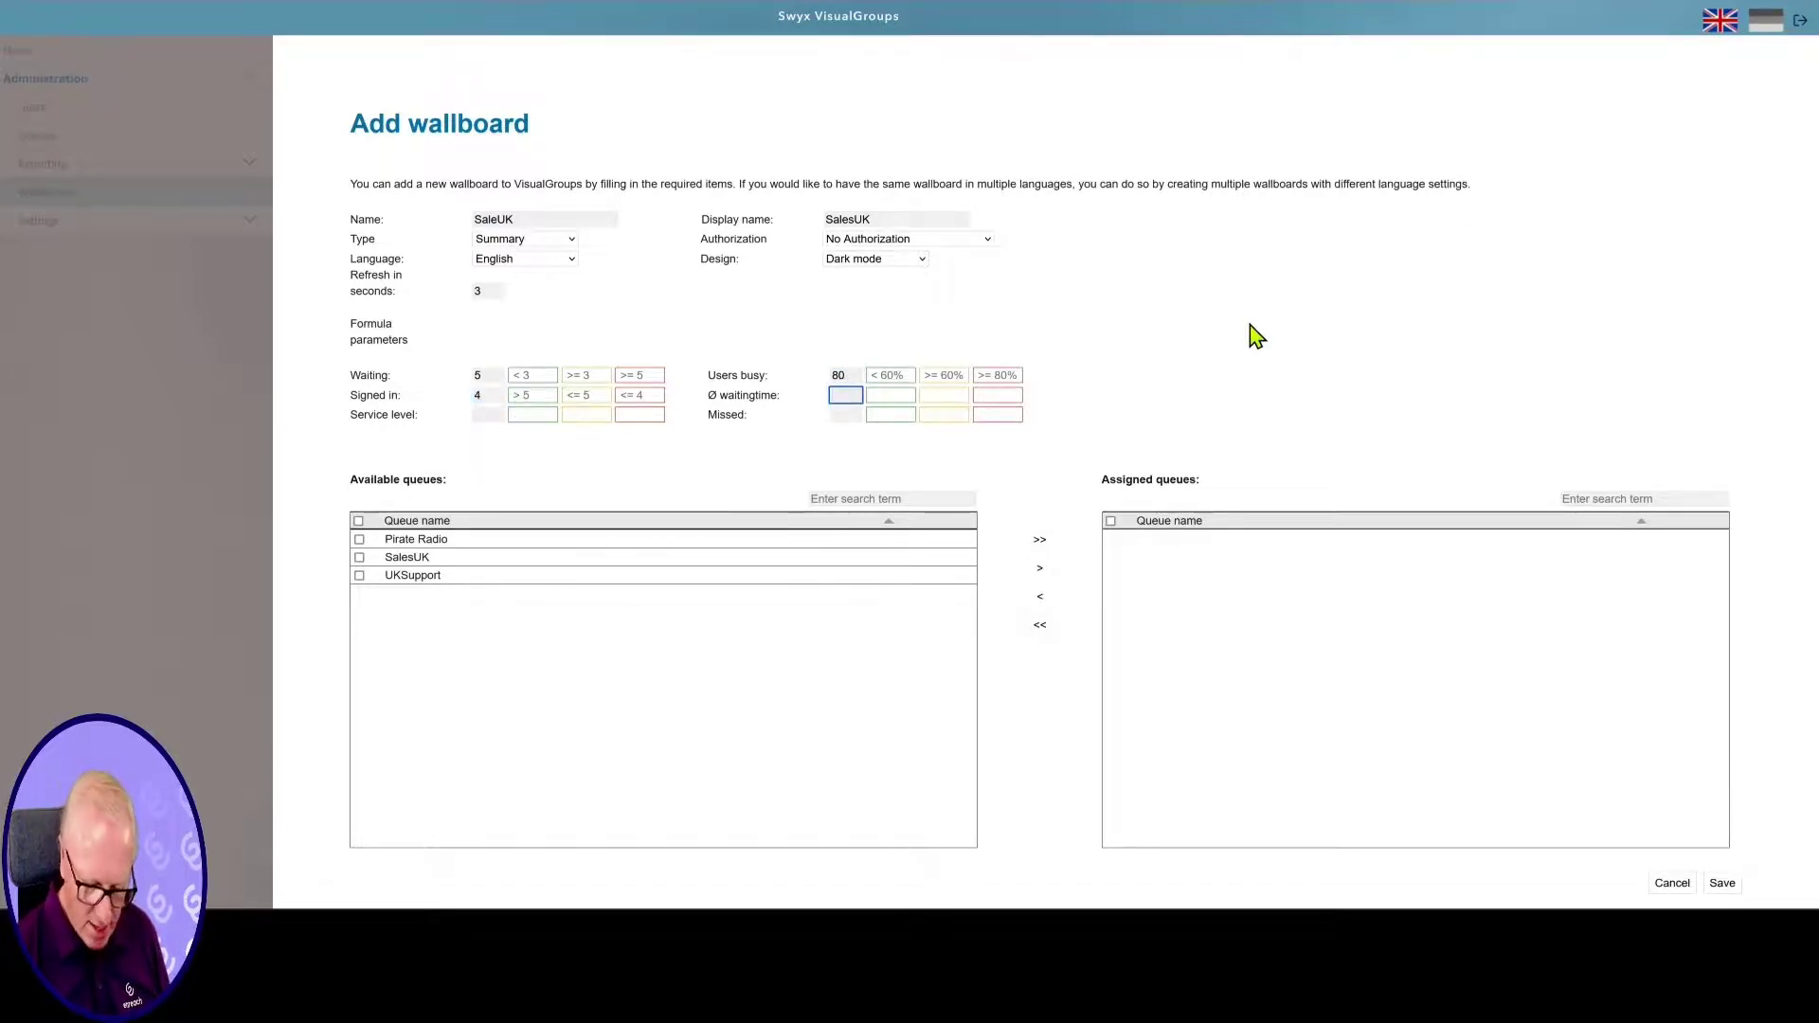
text(120)
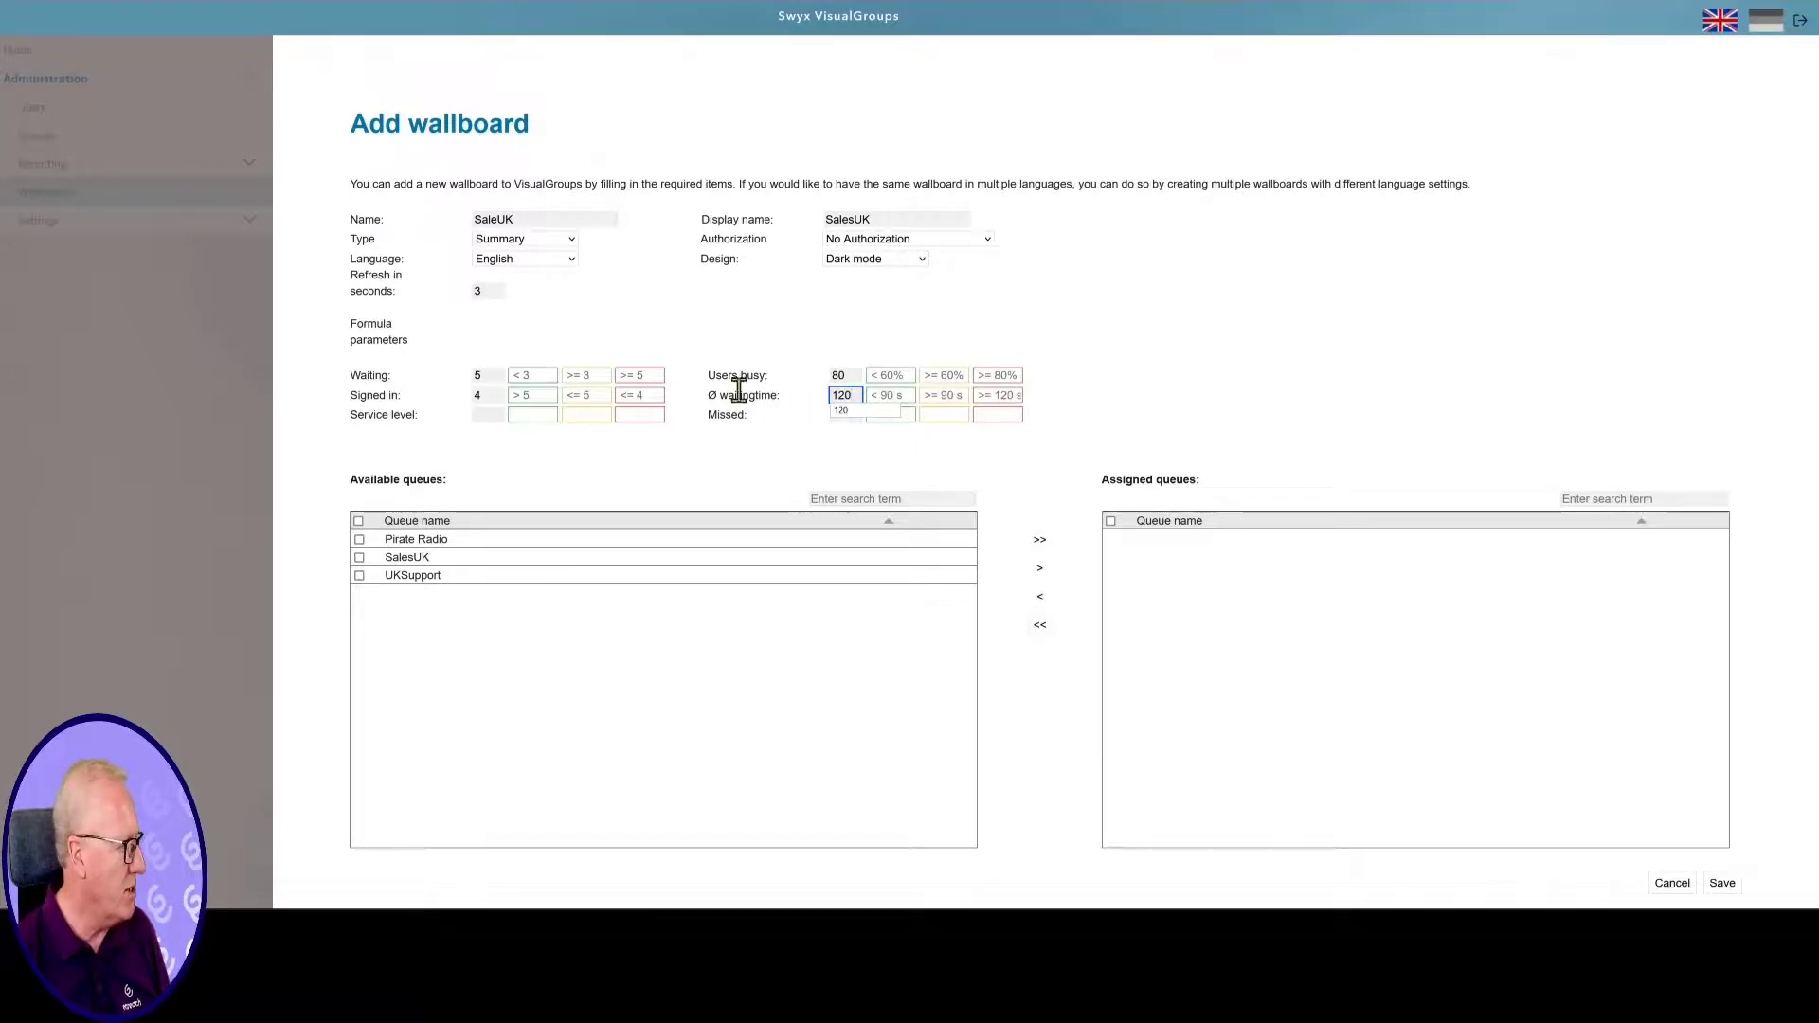
click(489, 409)
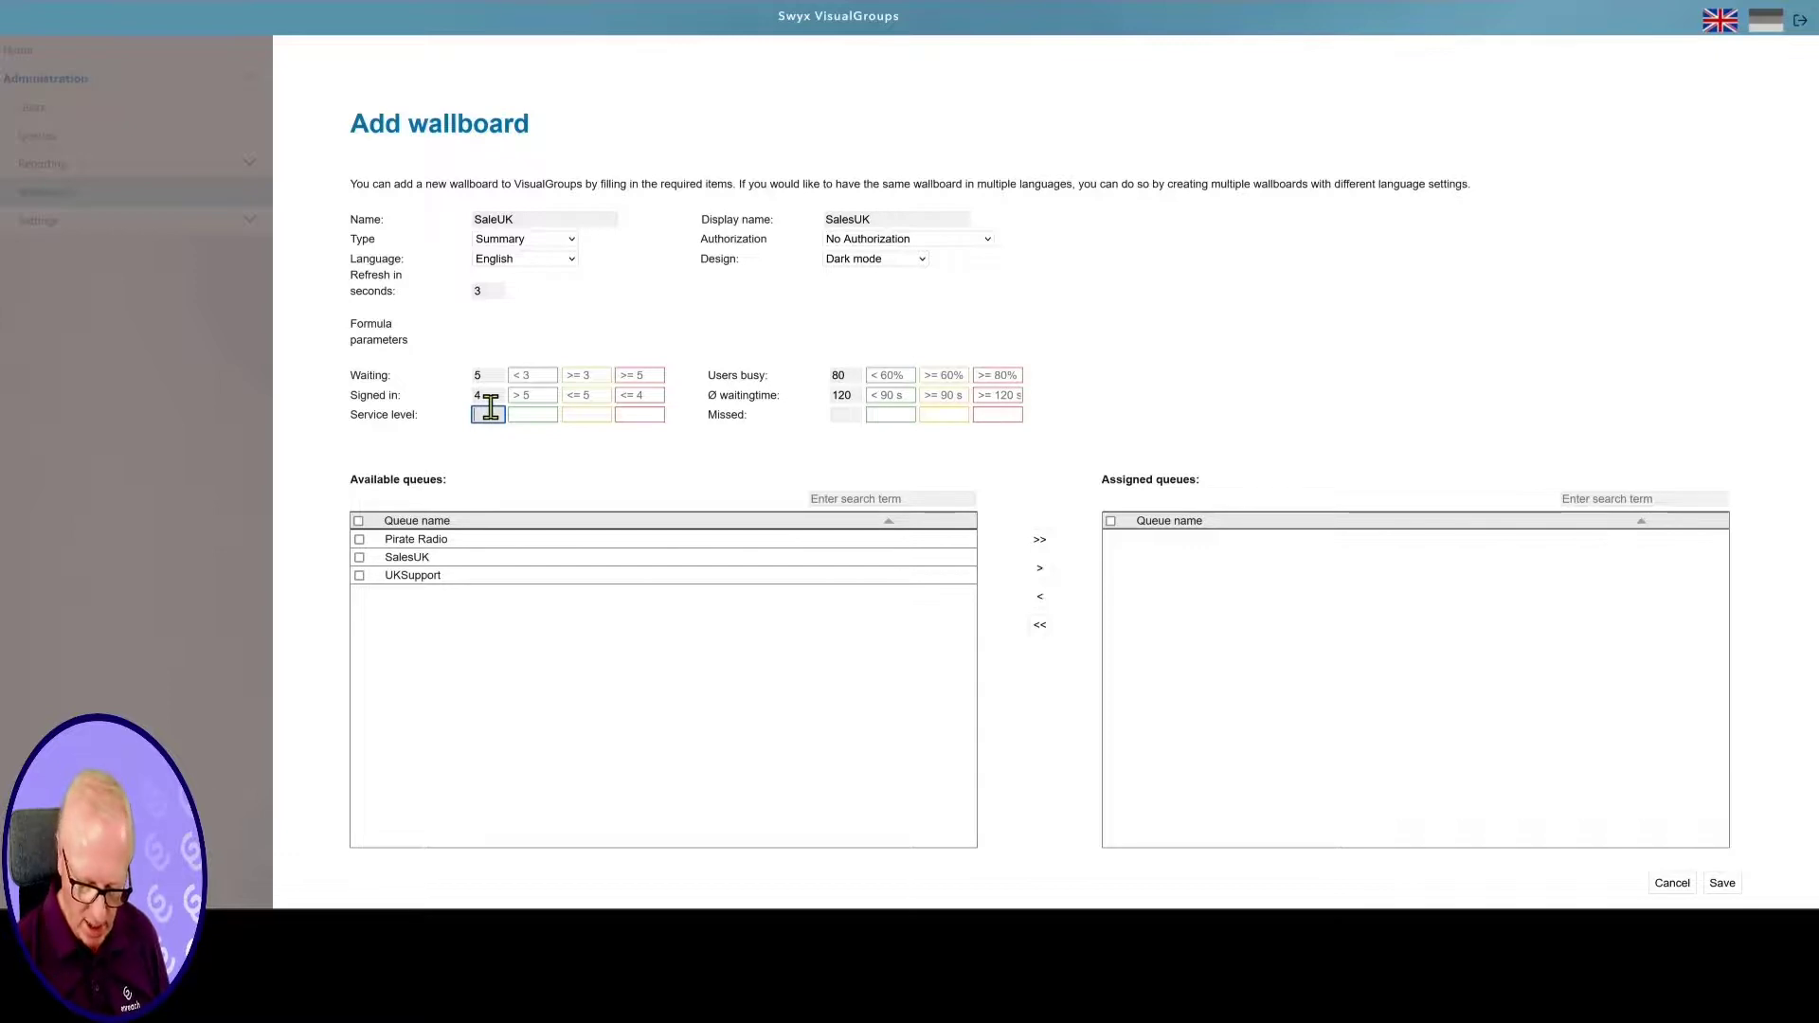
text(9)
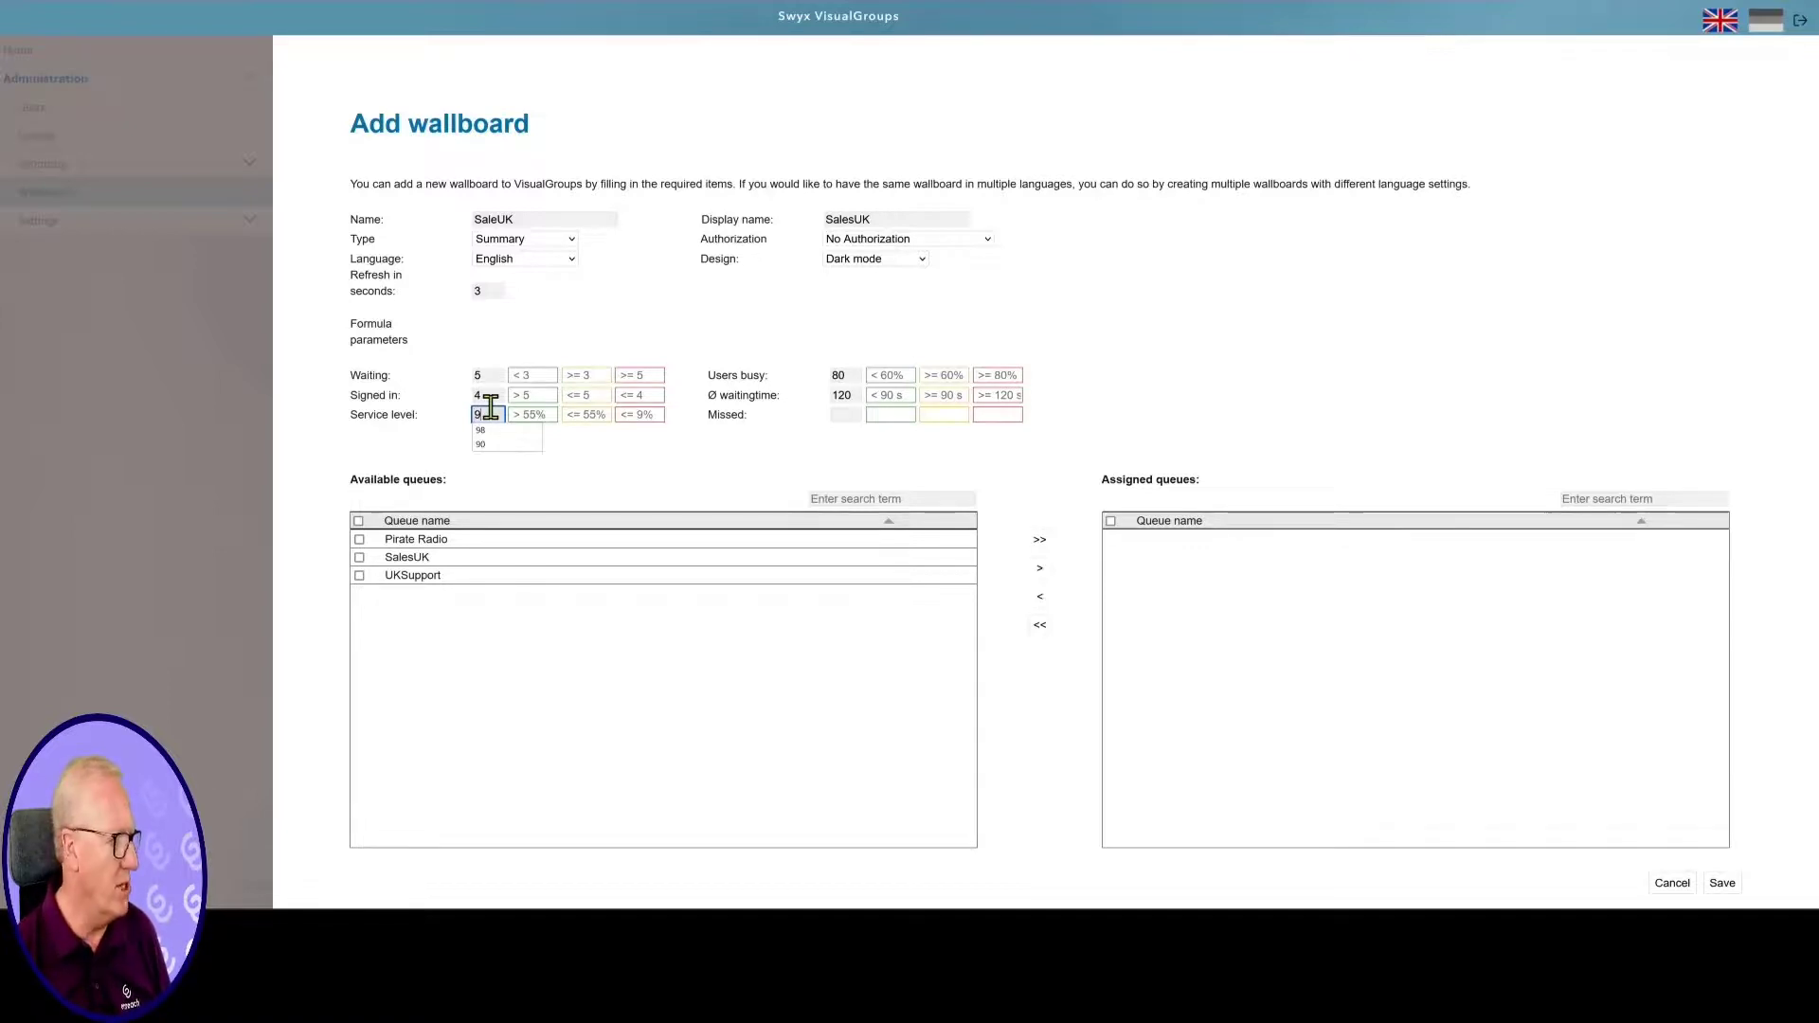
text(8)
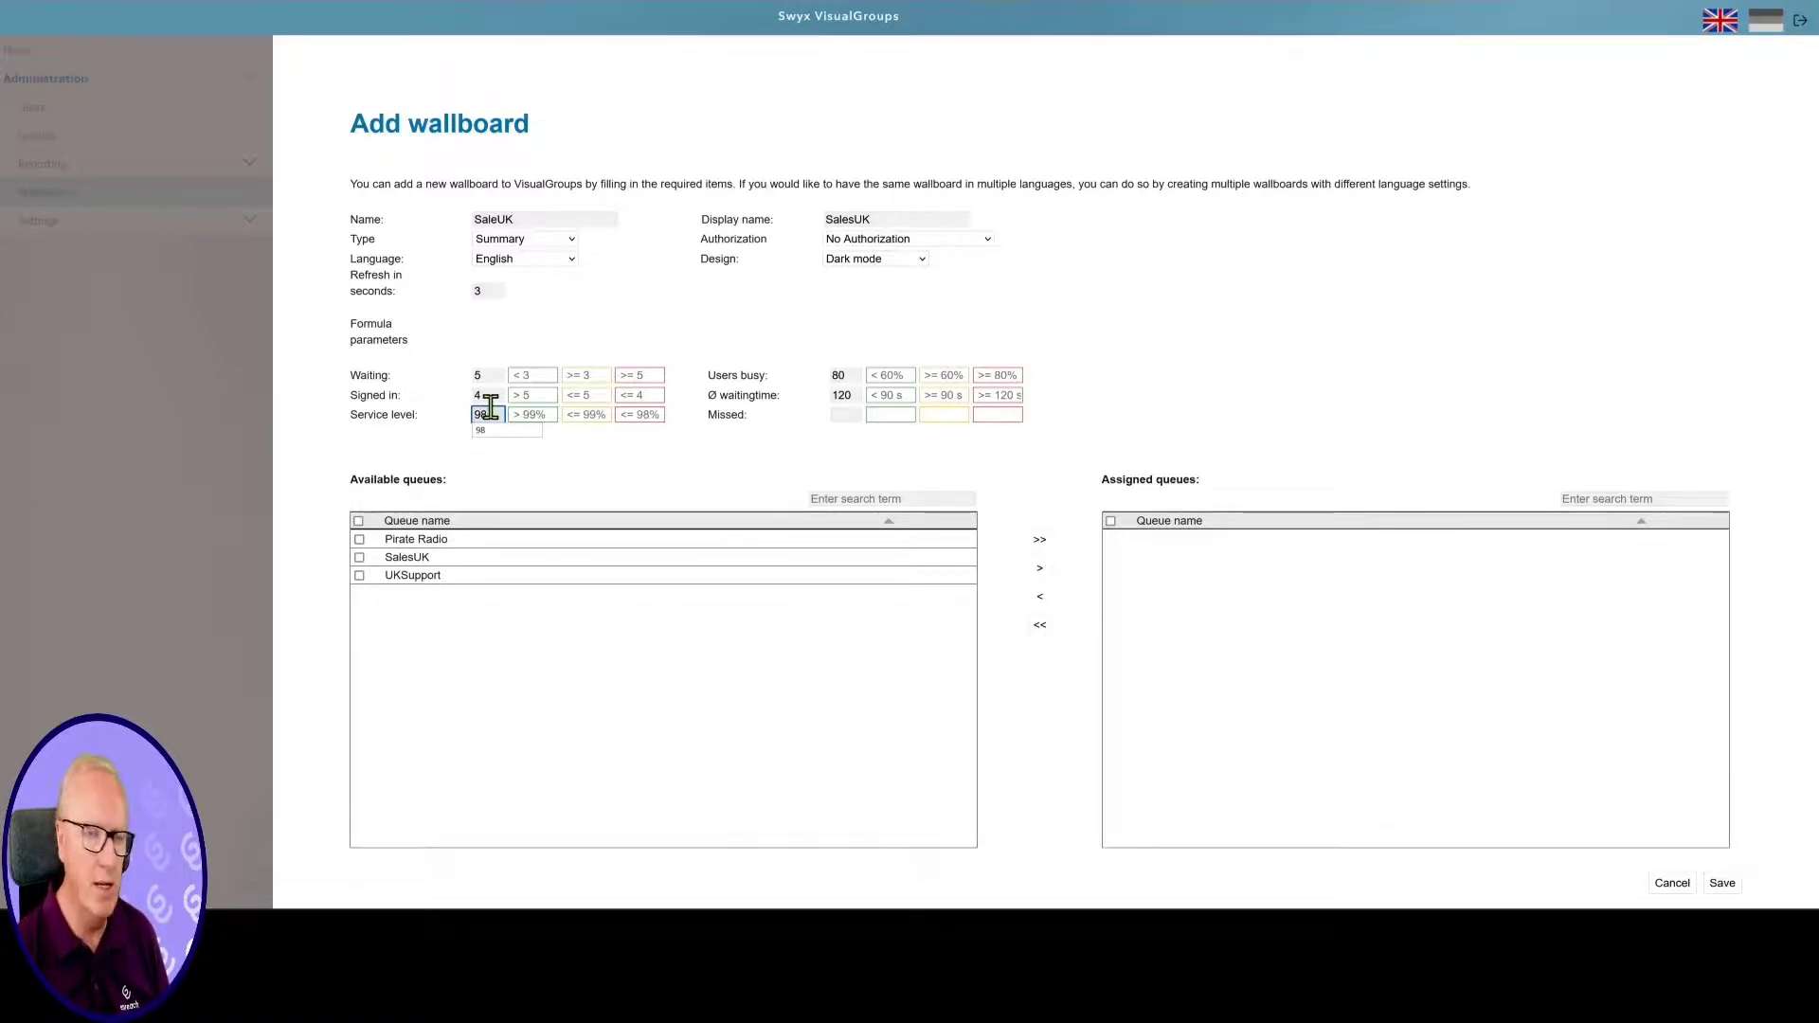
click(846, 416)
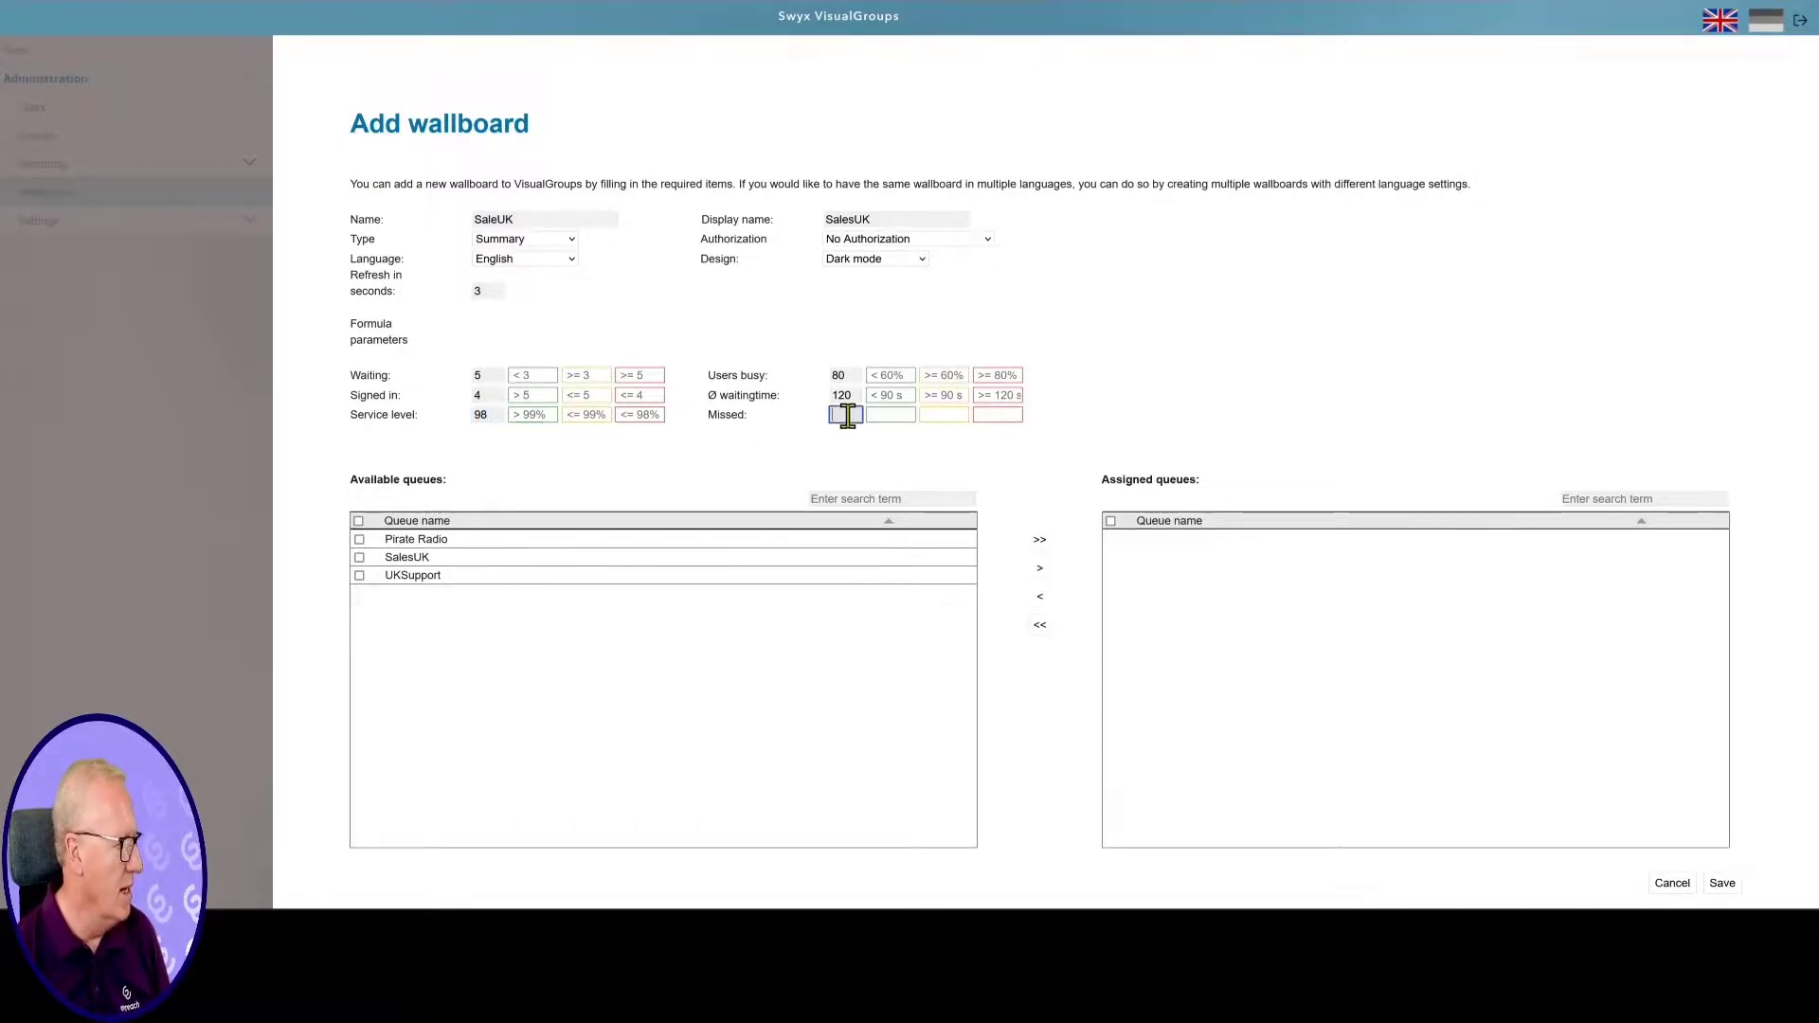
text(5)
click(1216, 454)
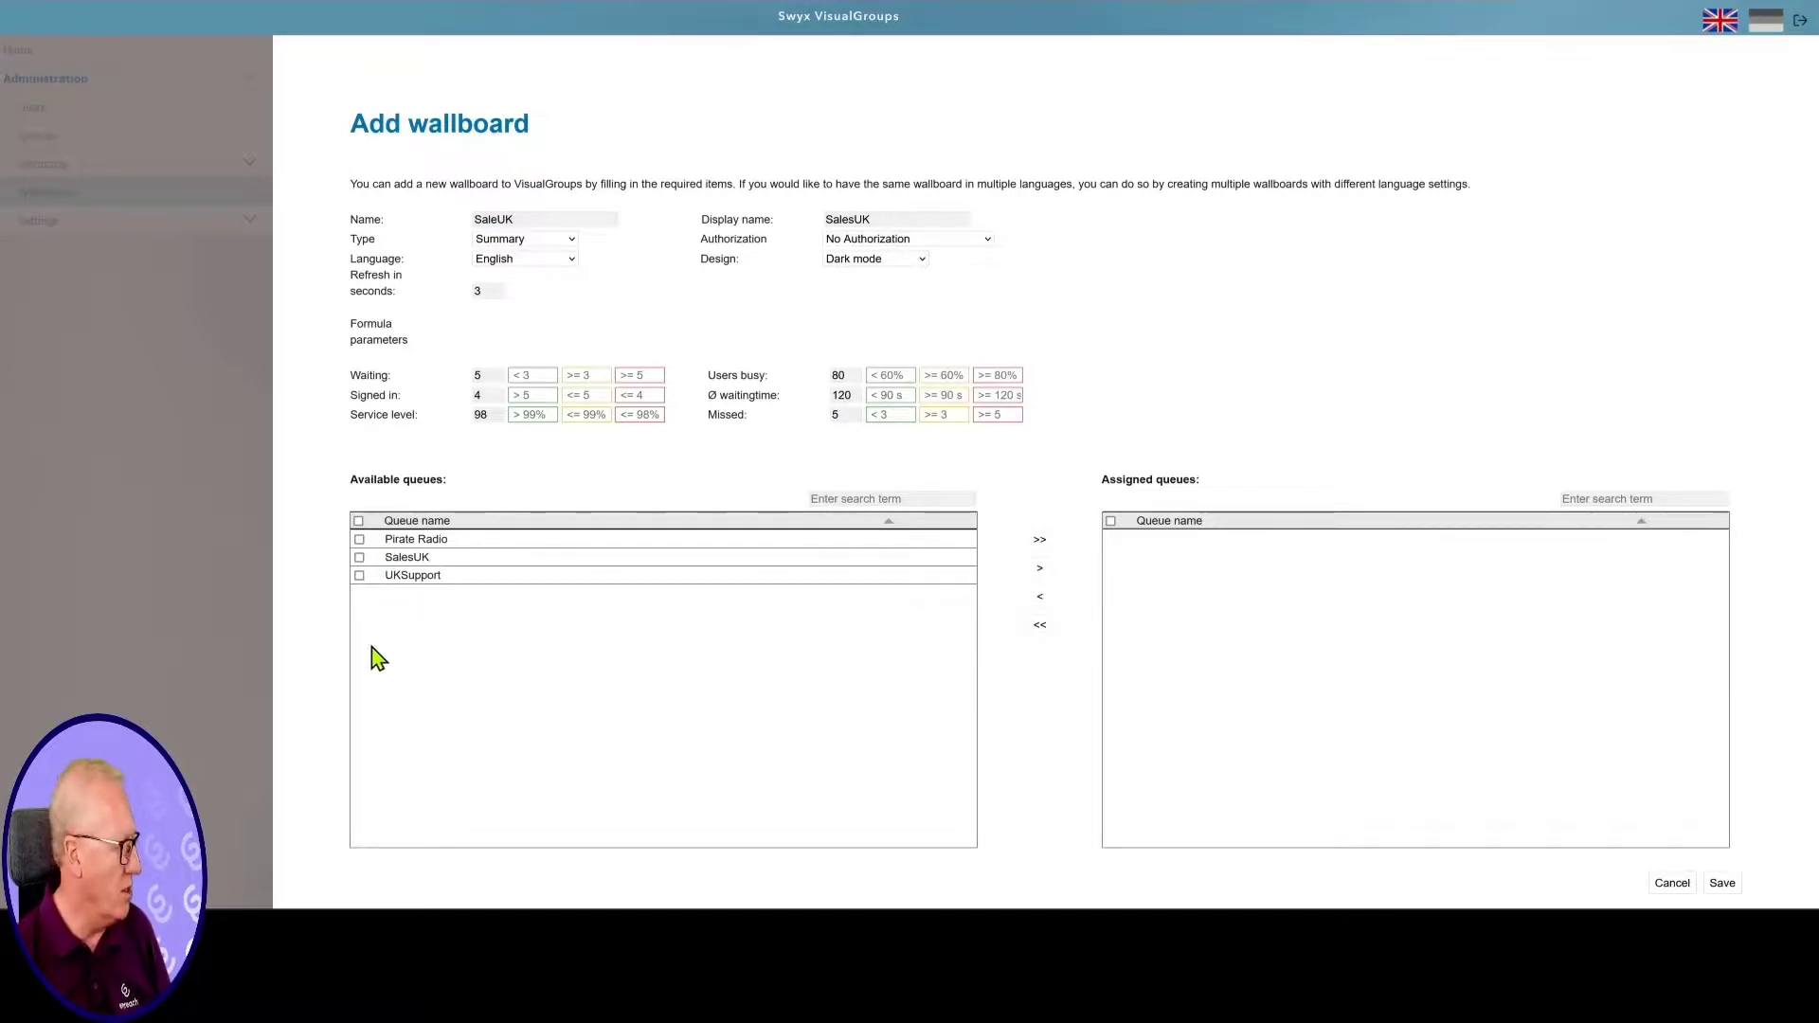
Assign the UKSupport queue to the SaleUK wallboard and save it
click(360, 576)
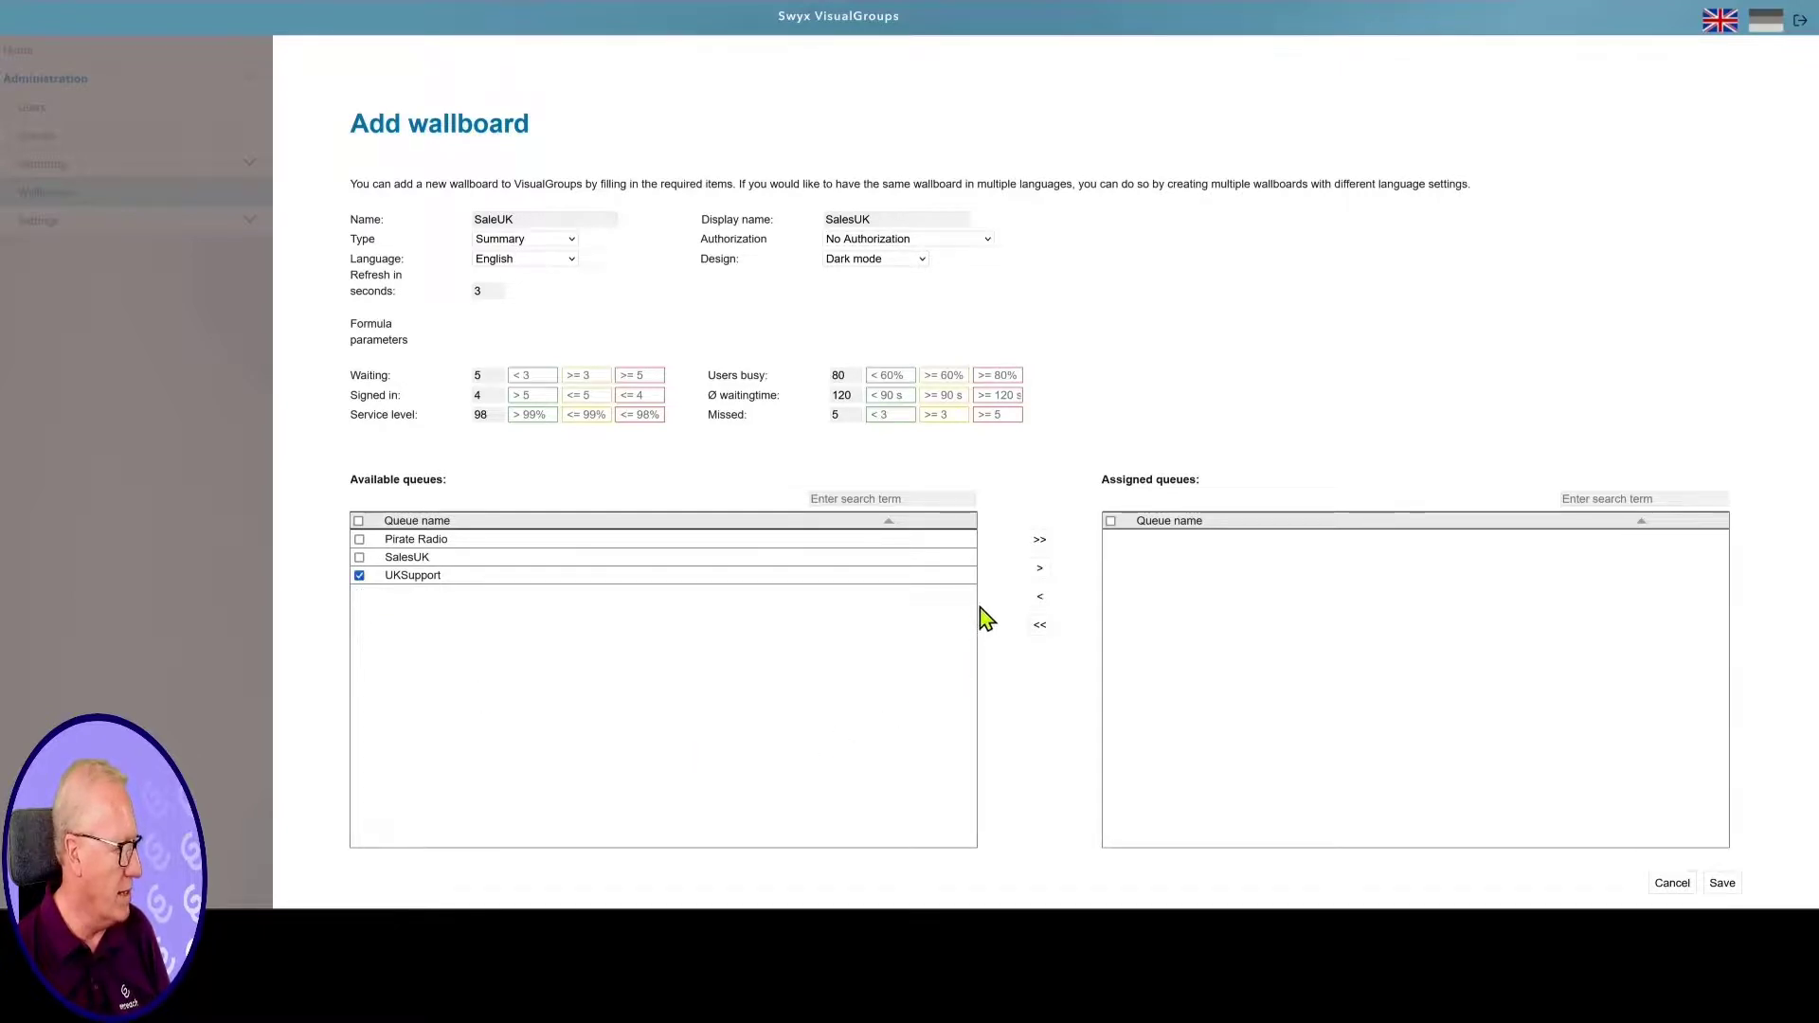
click(1041, 570)
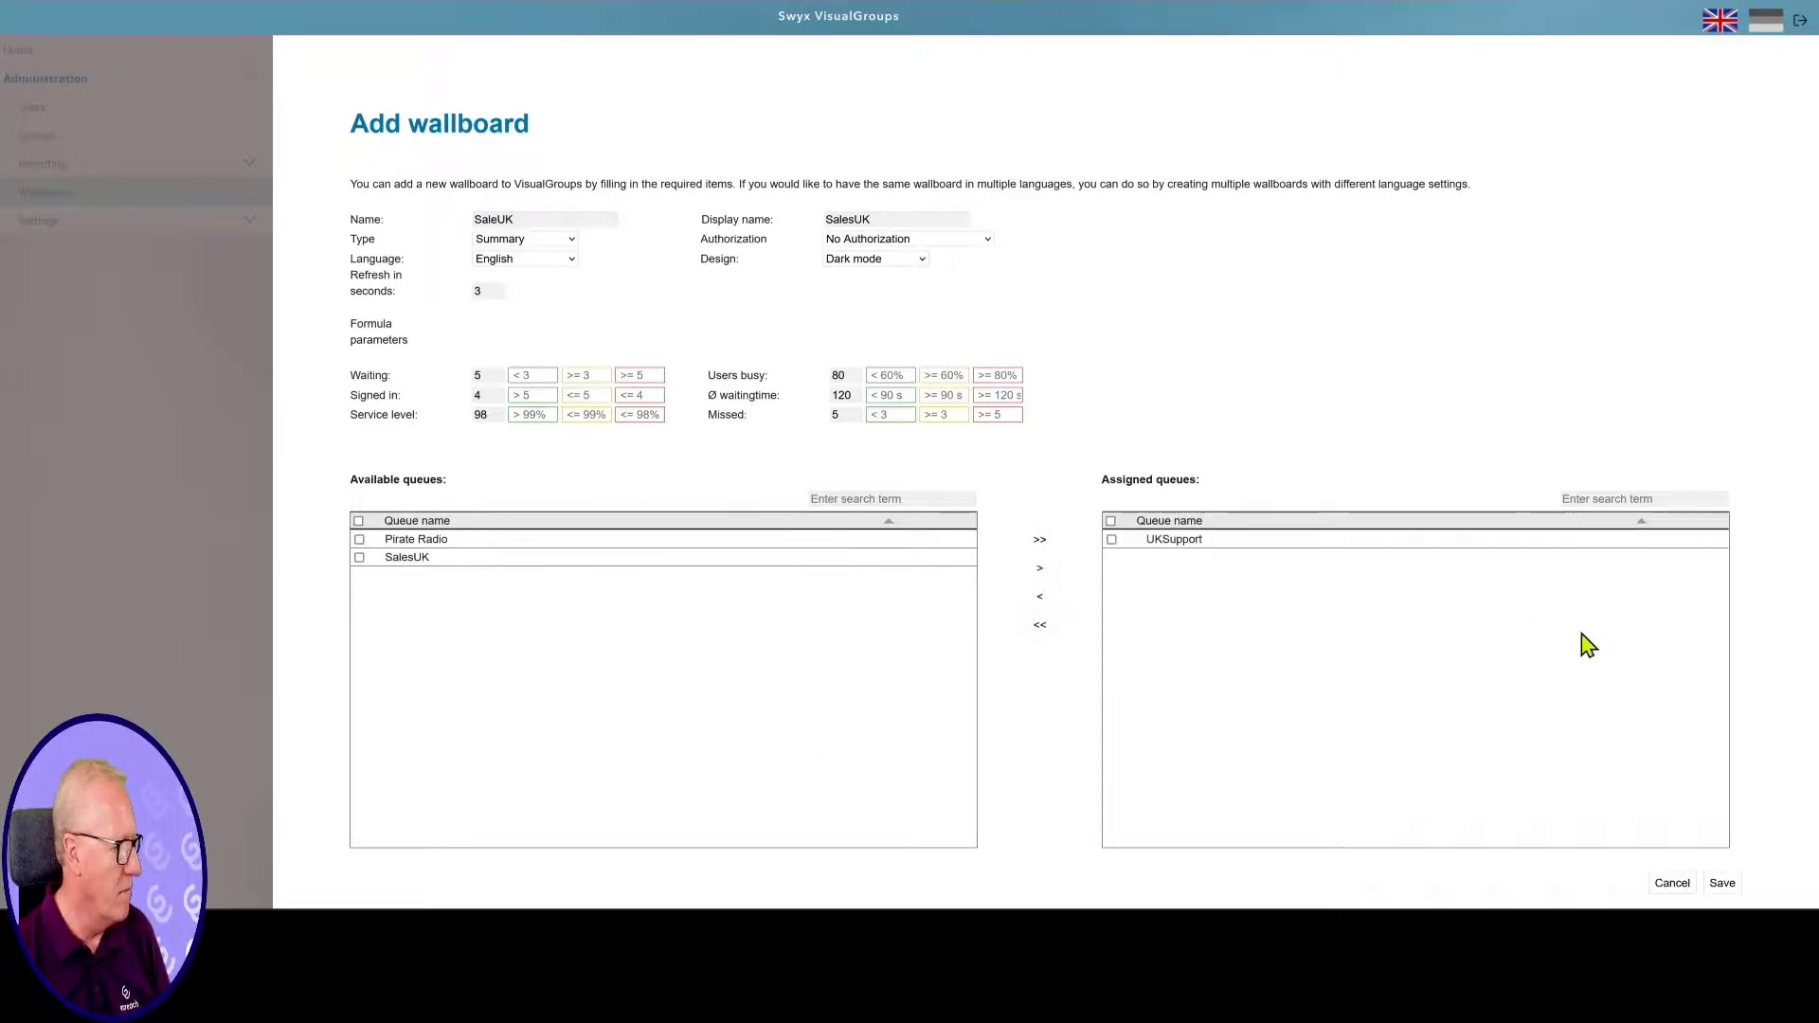
click(1723, 884)
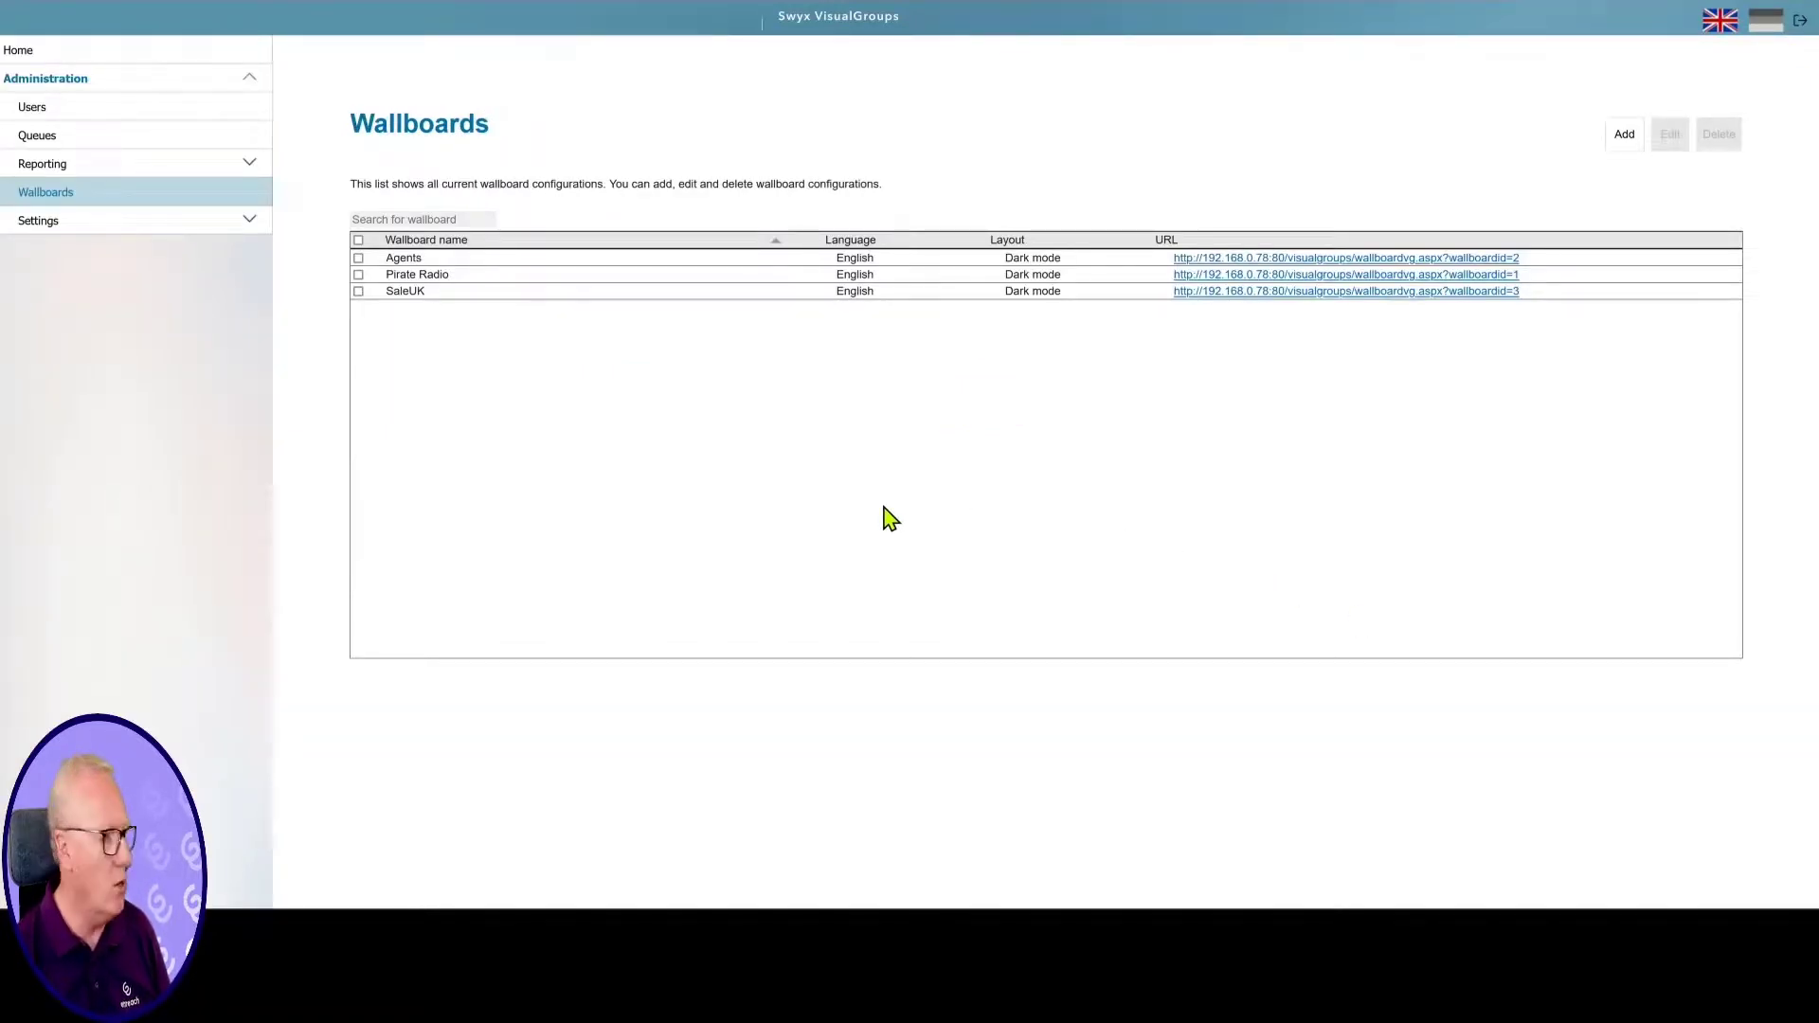
Preview the SaleUK wallboard by opening its URL in a new browser tab
right_click(1352, 301)
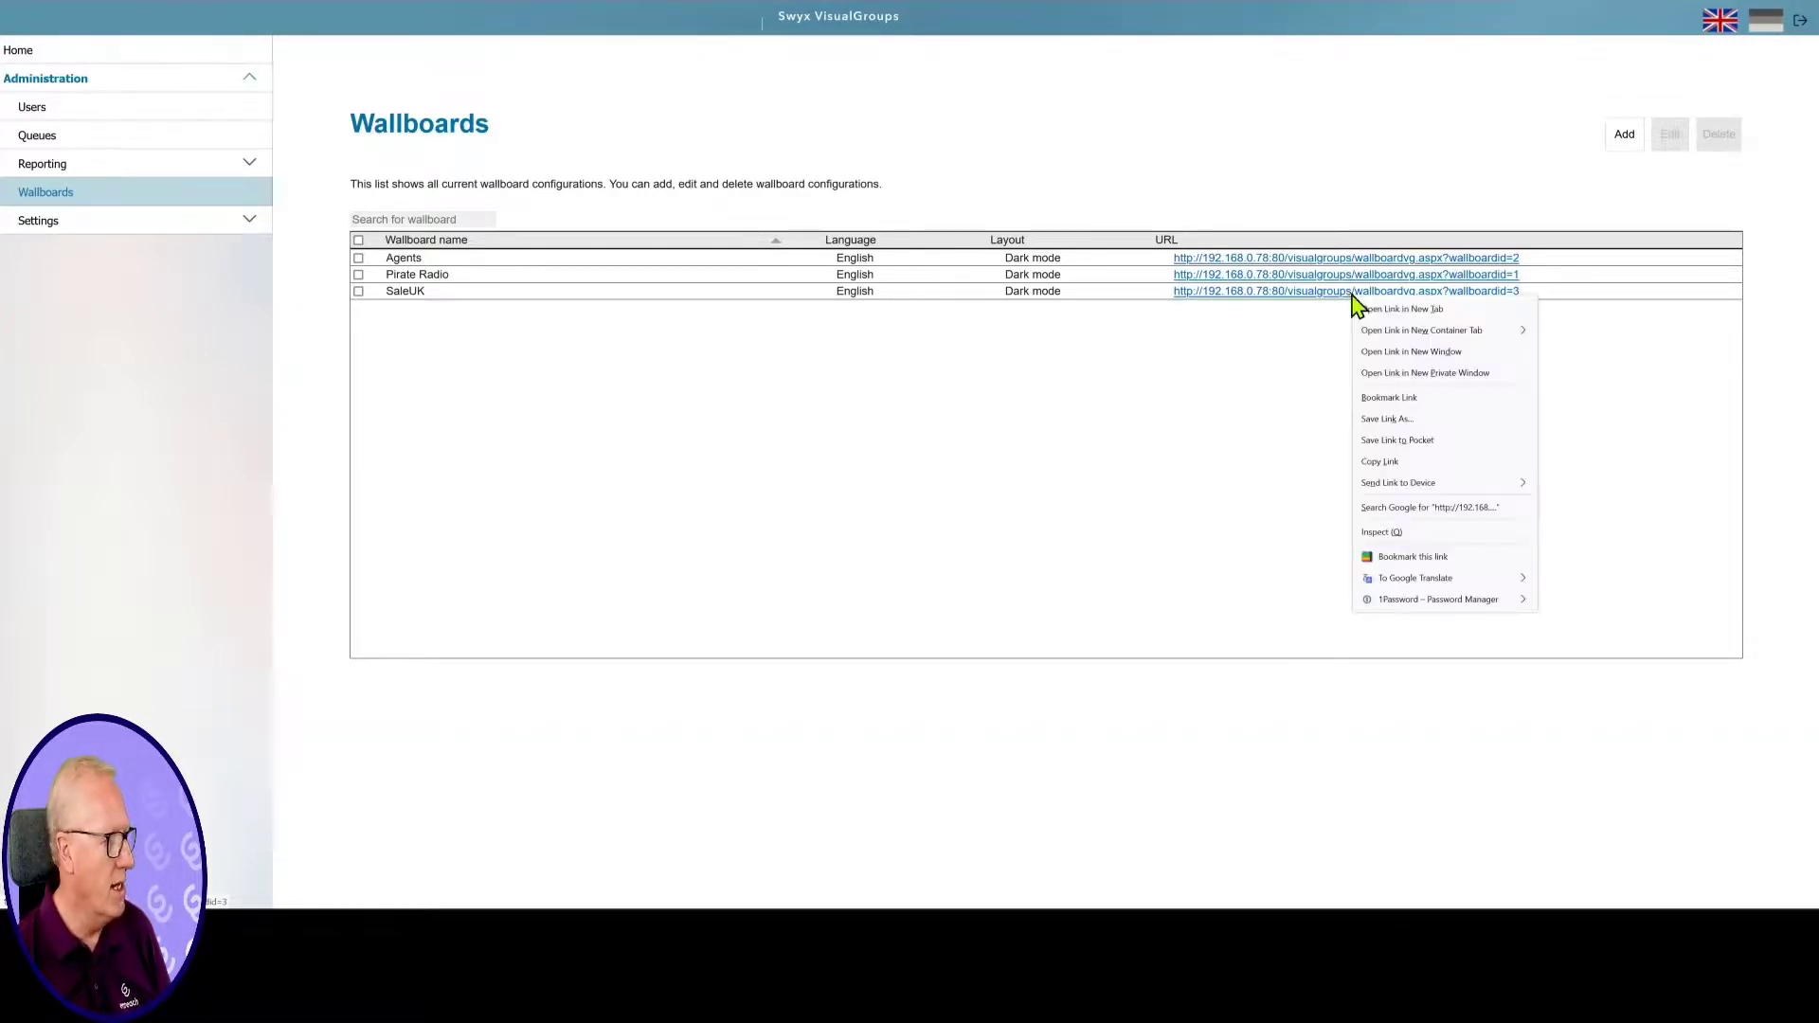
click(1414, 312)
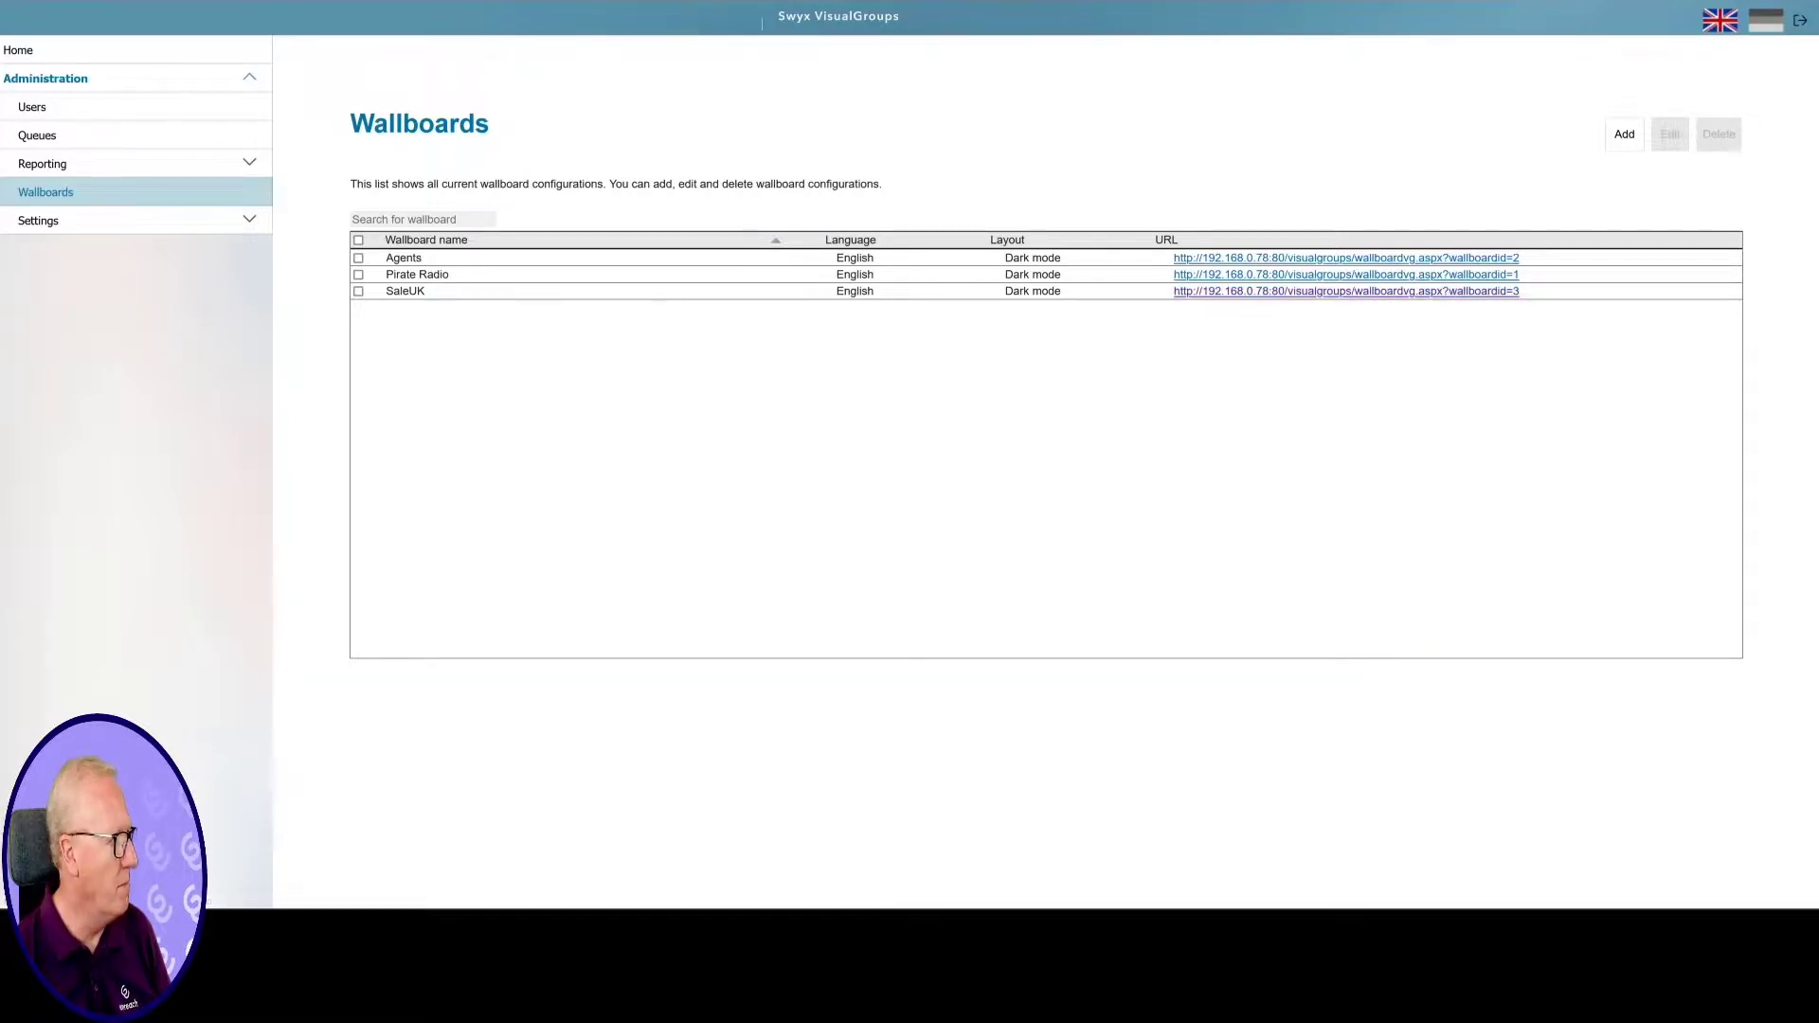
click(379, 1)
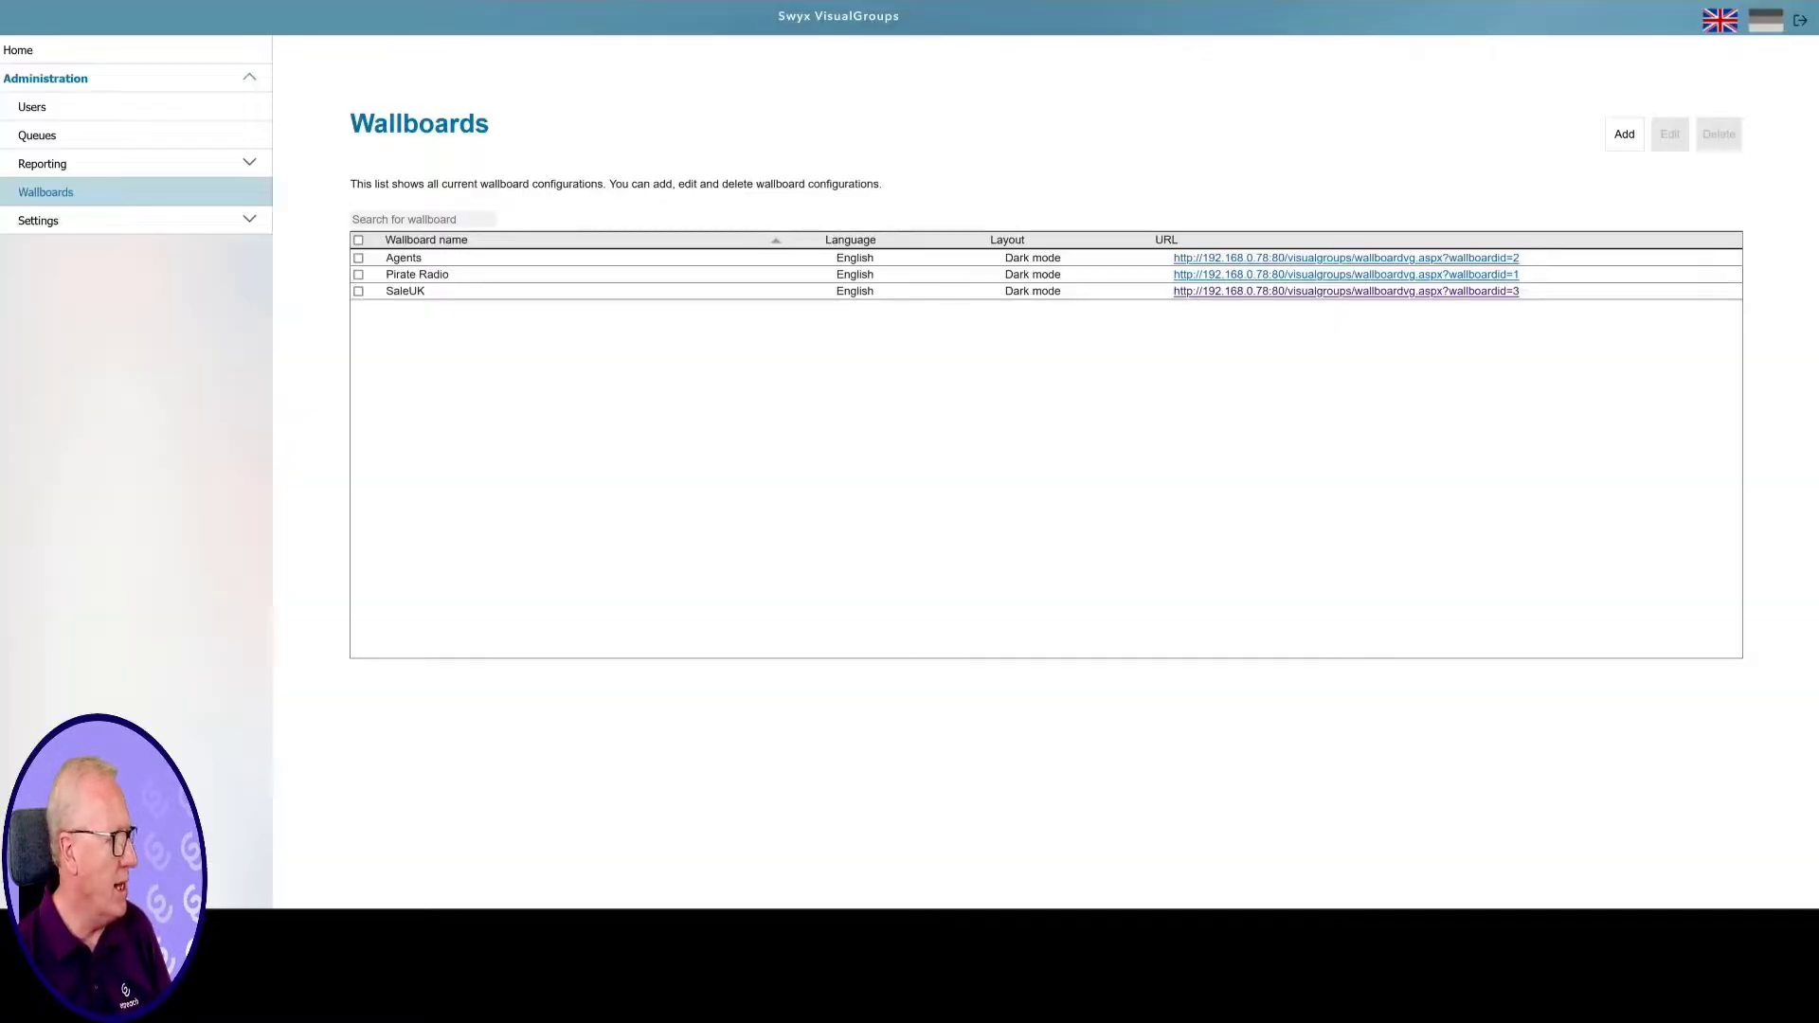
Change the SaleUK wallboard design to Light mode and save it
click(359, 292)
click(1658, 137)
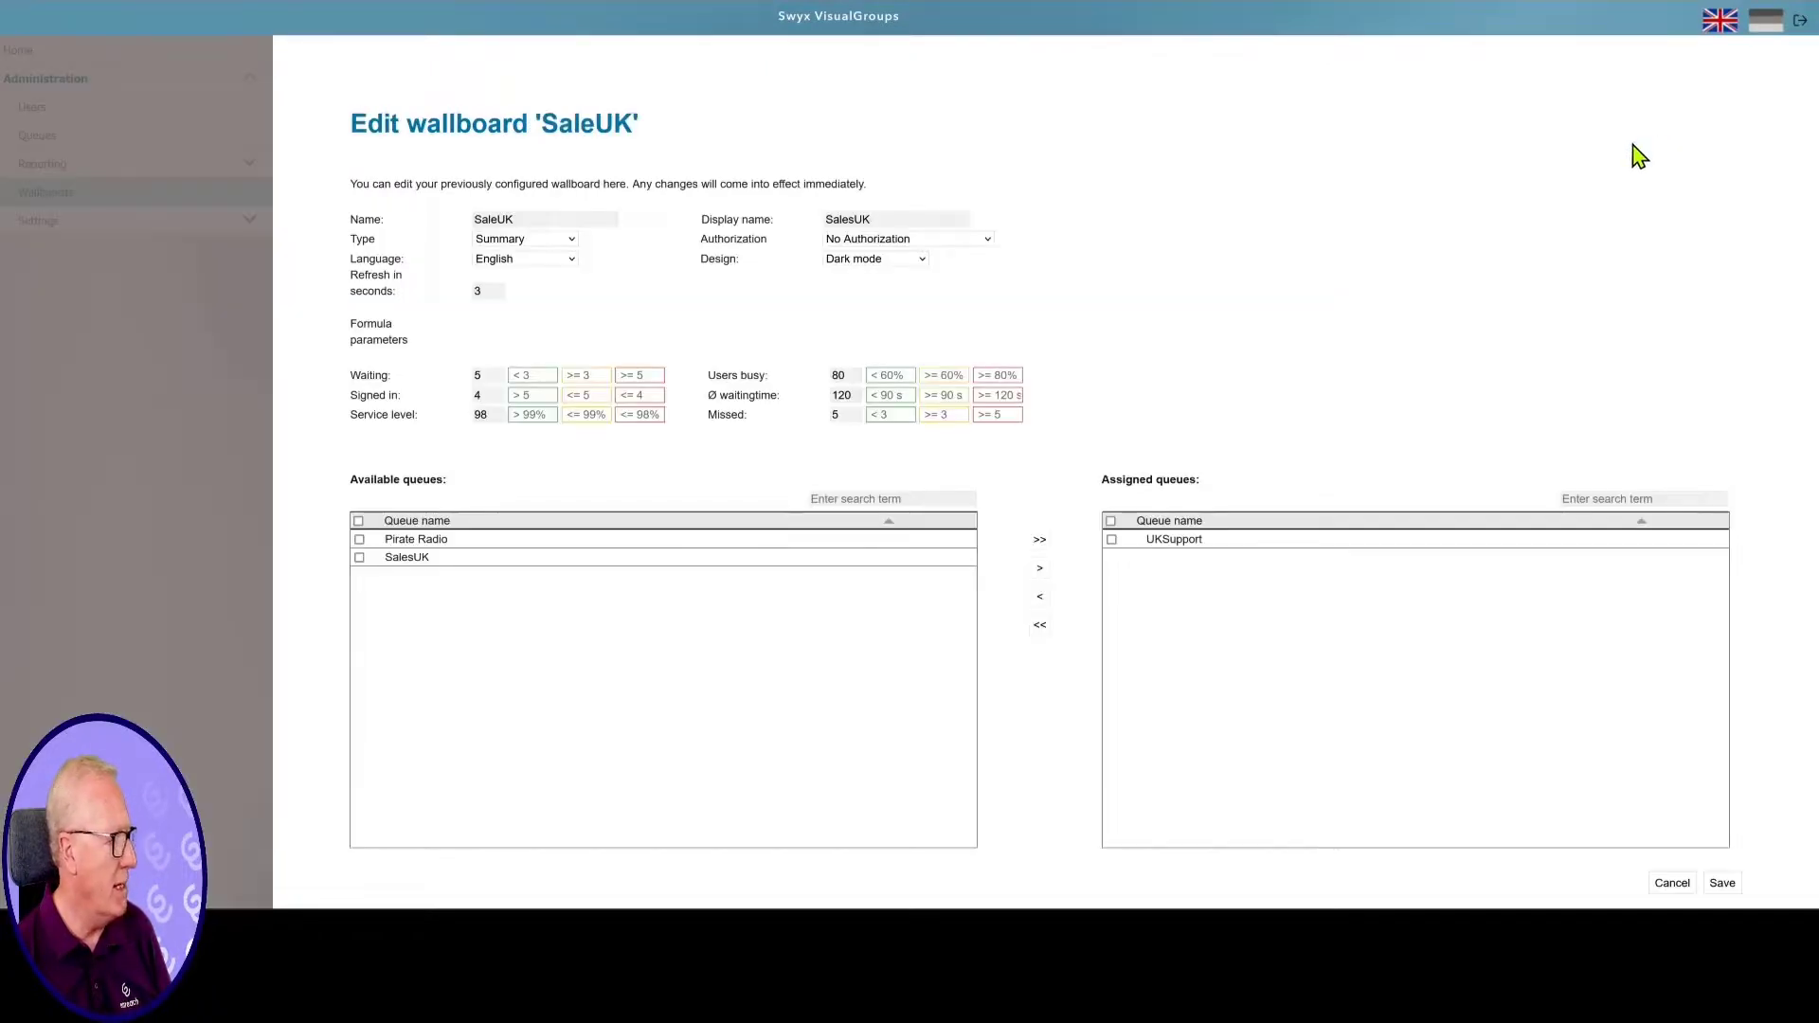
click(914, 262)
click(912, 283)
click(1722, 884)
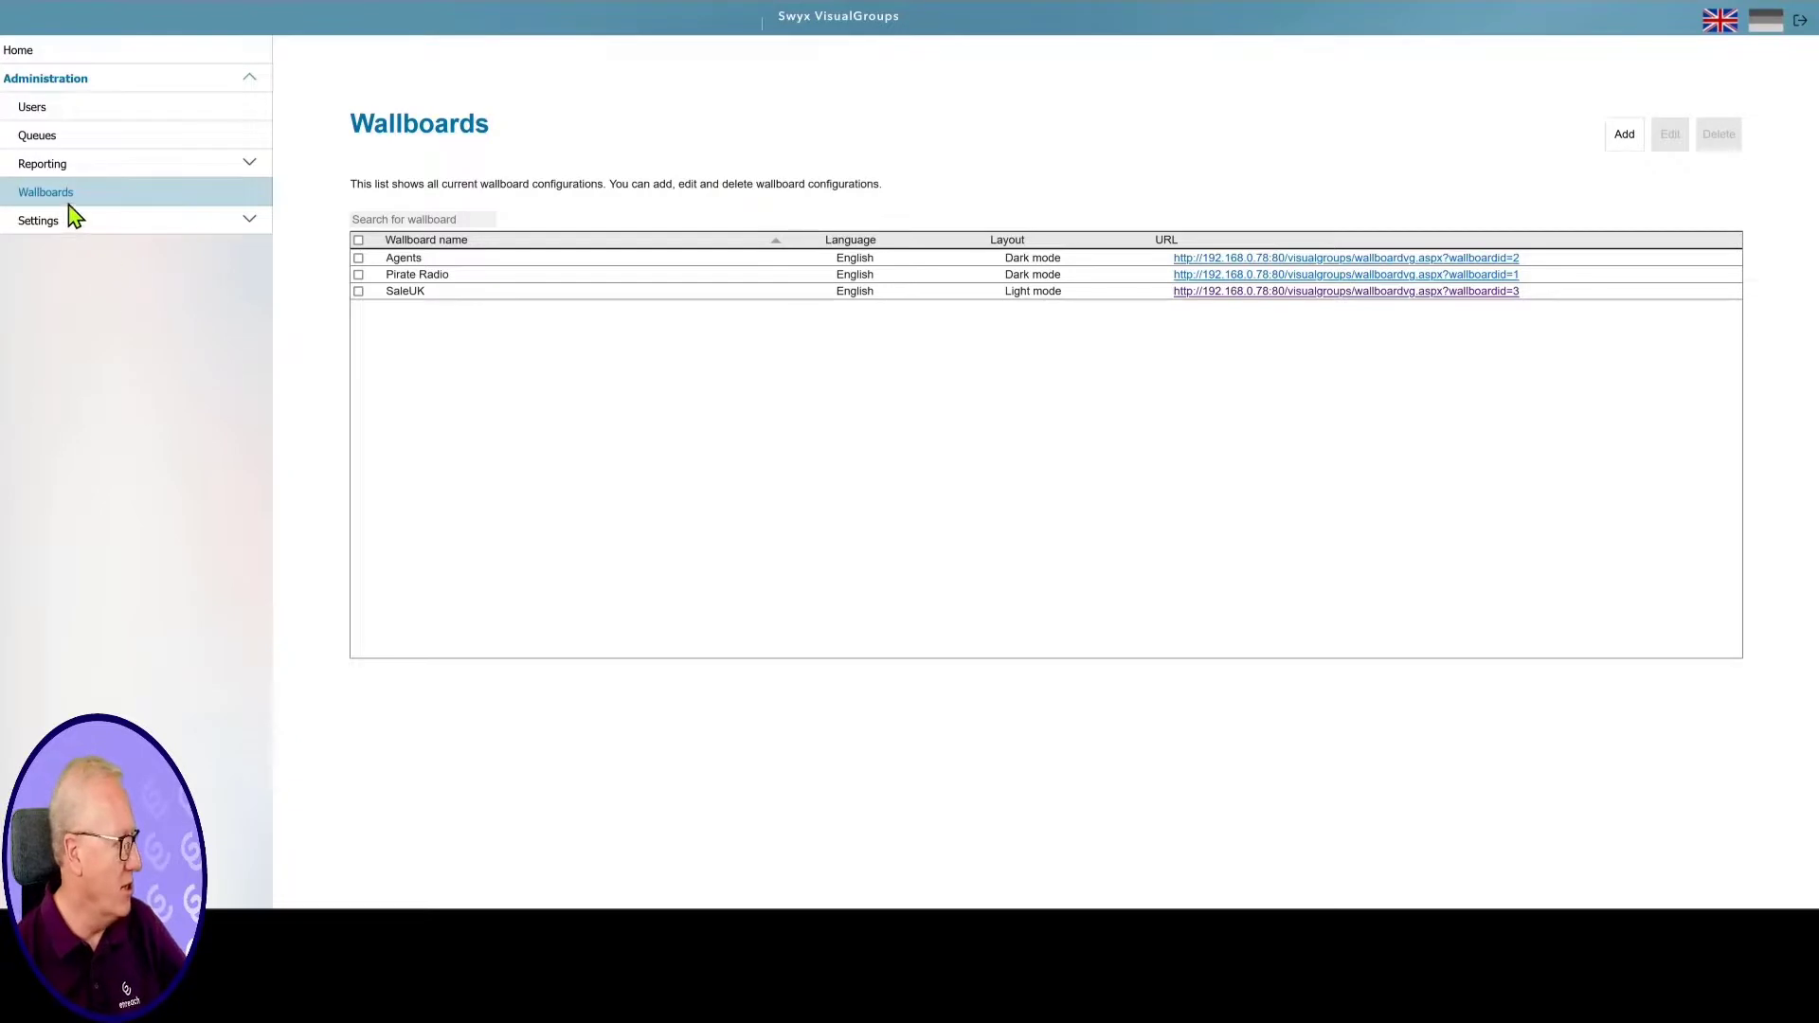
click(68, 173)
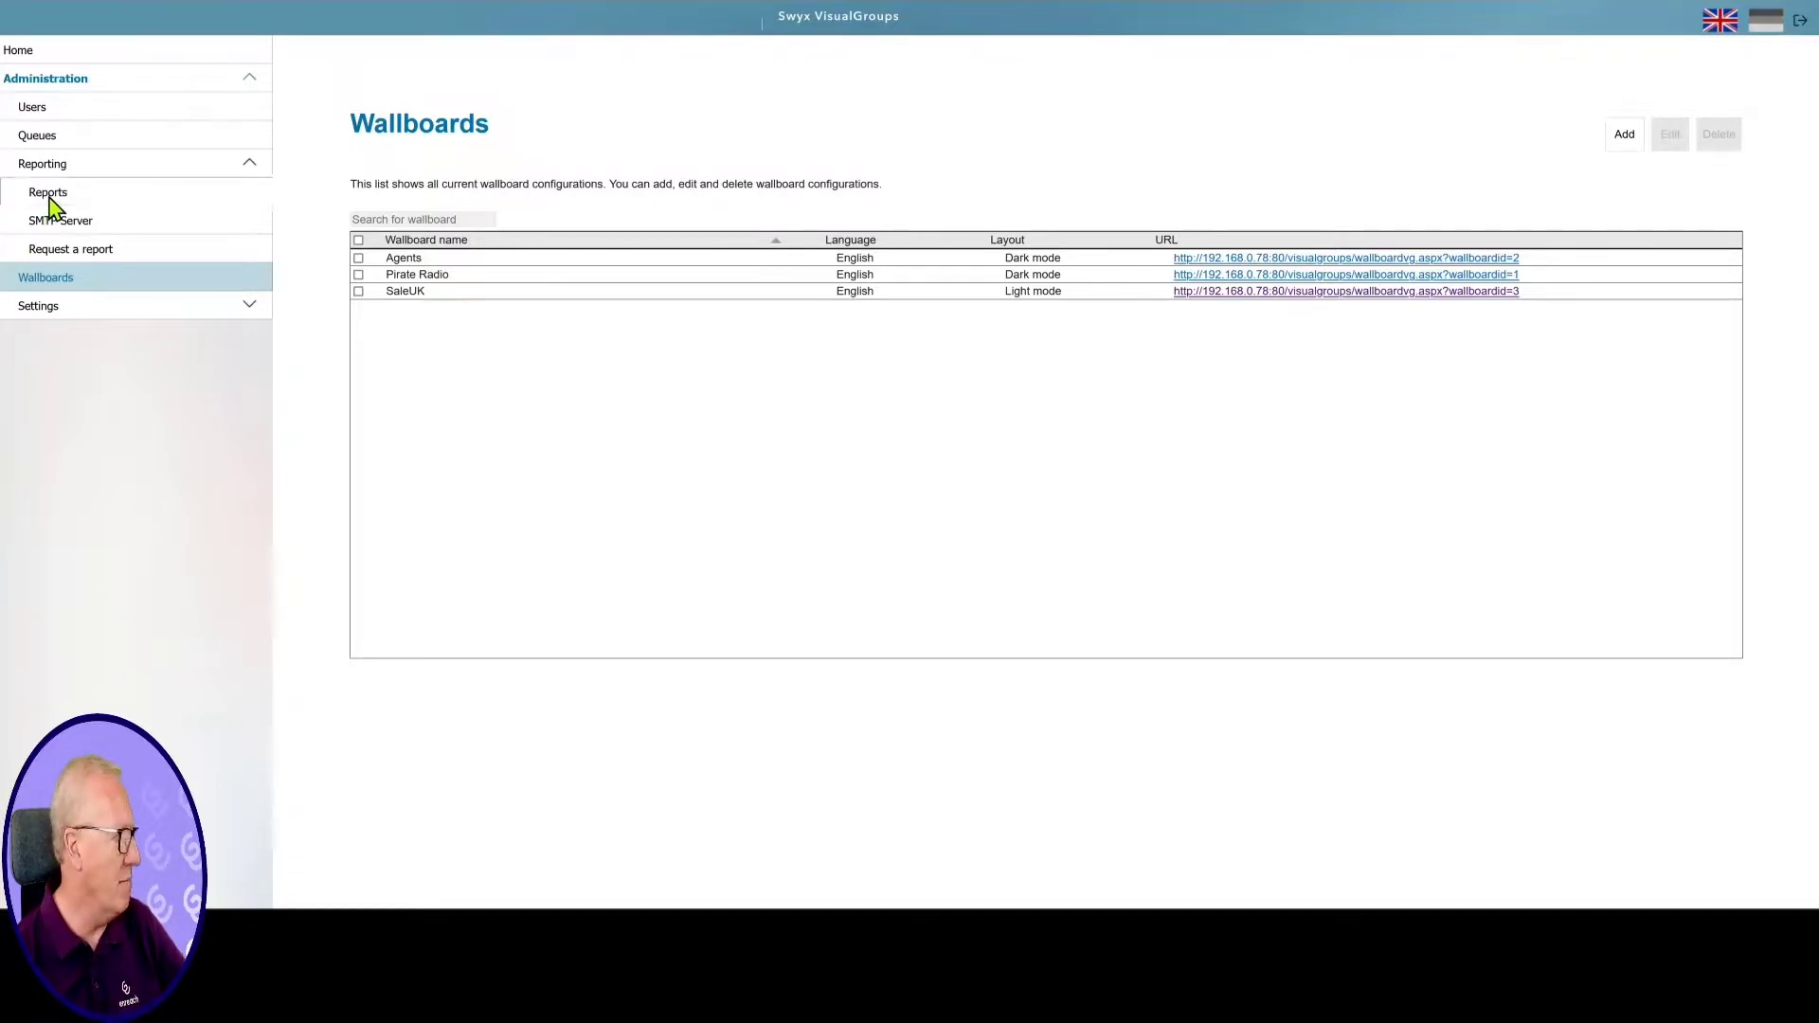
Add a new report named Weekly with English language and Weekly report type
click(50, 195)
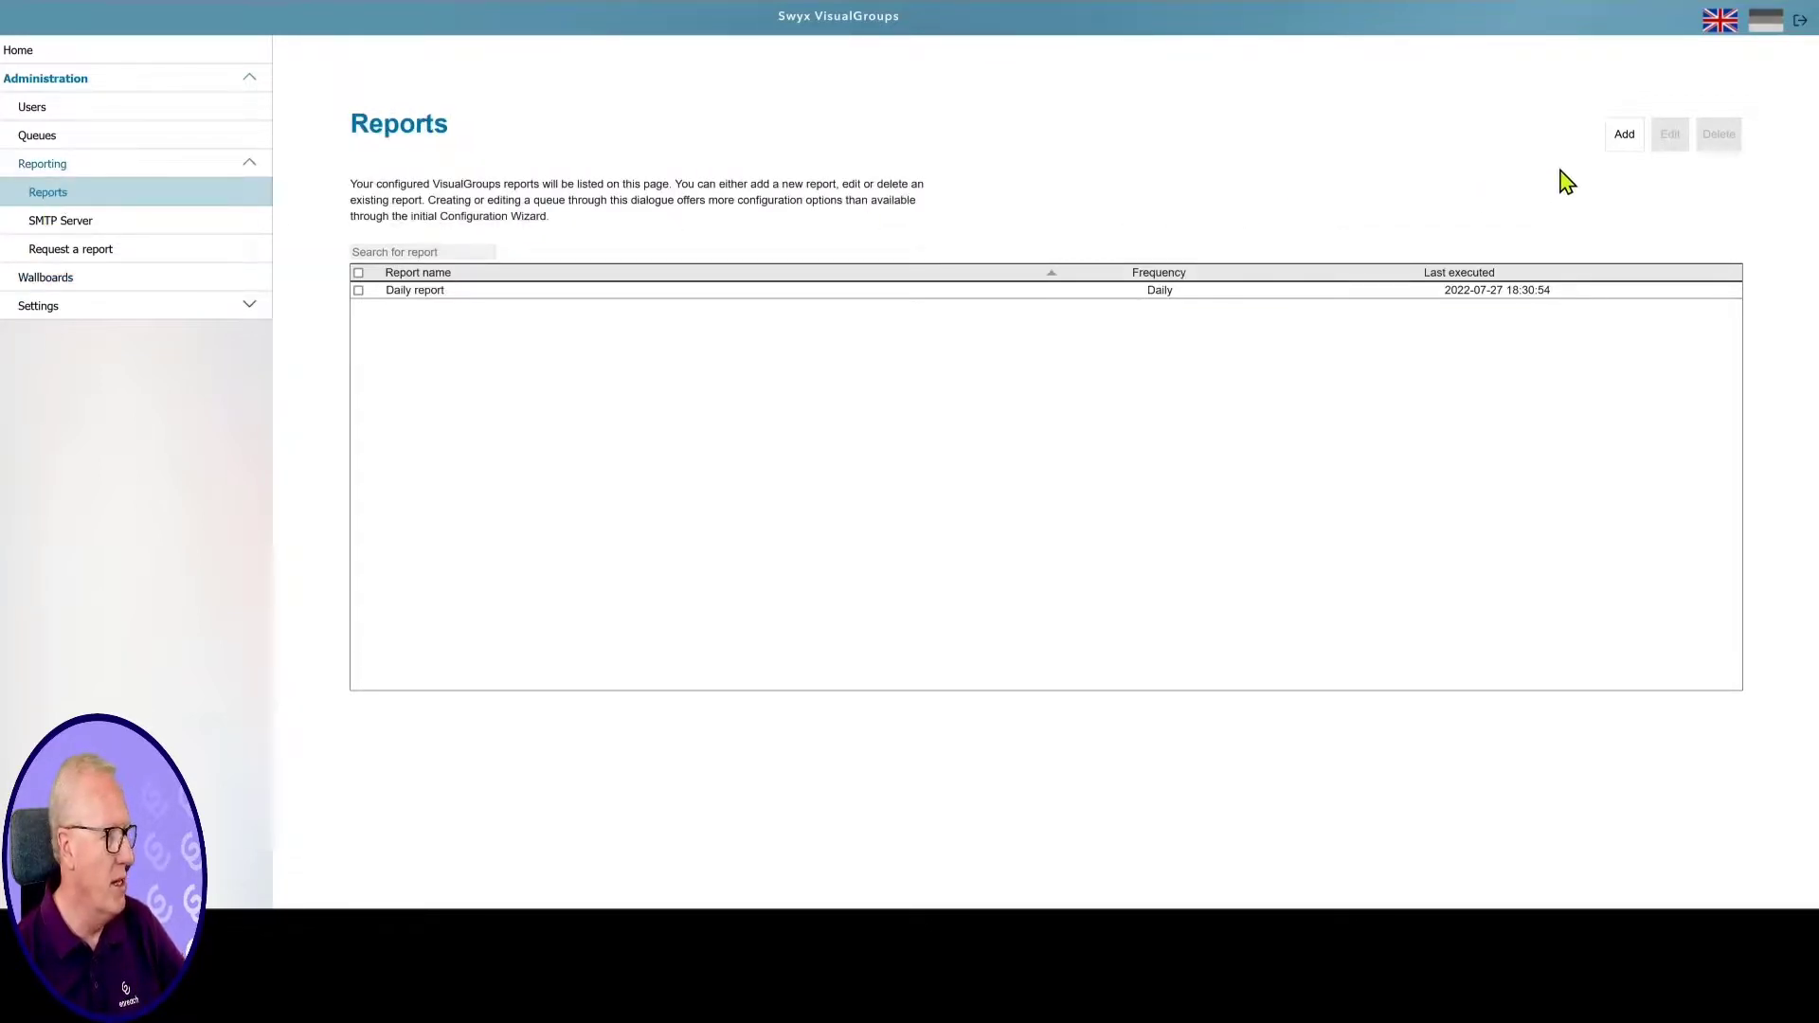
click(1625, 142)
click(542, 224)
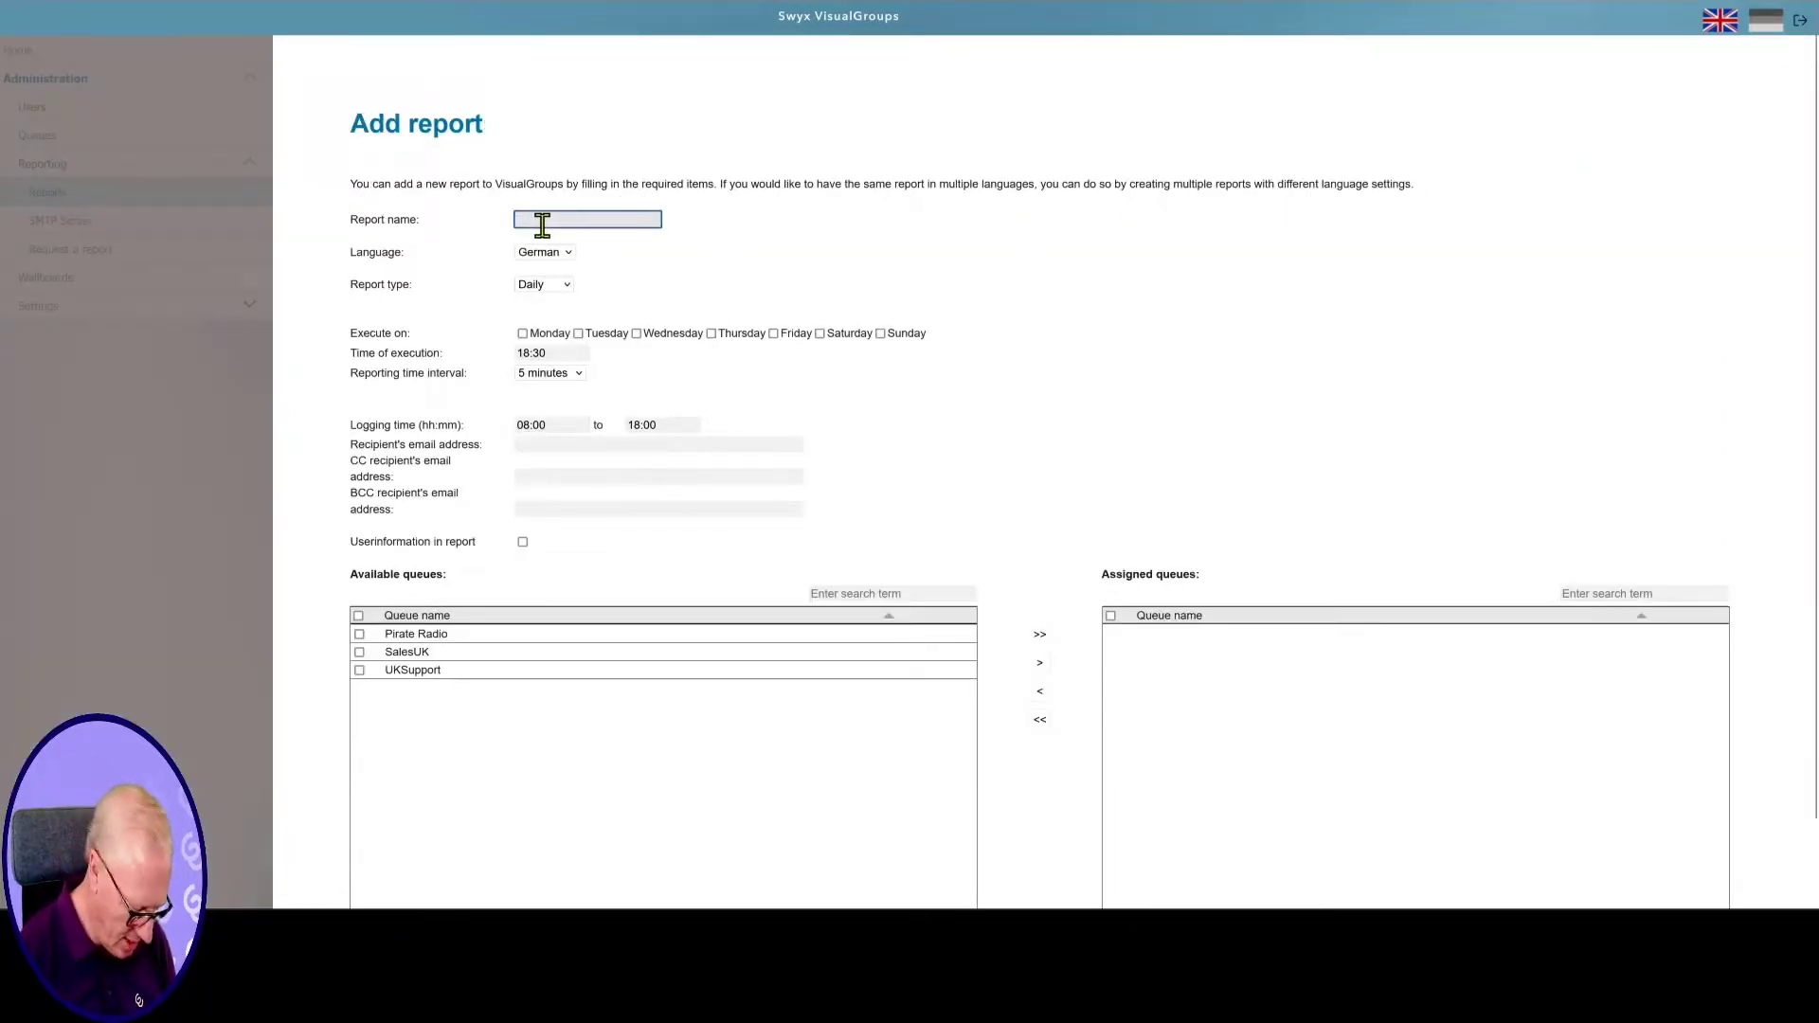
text(Weekly)
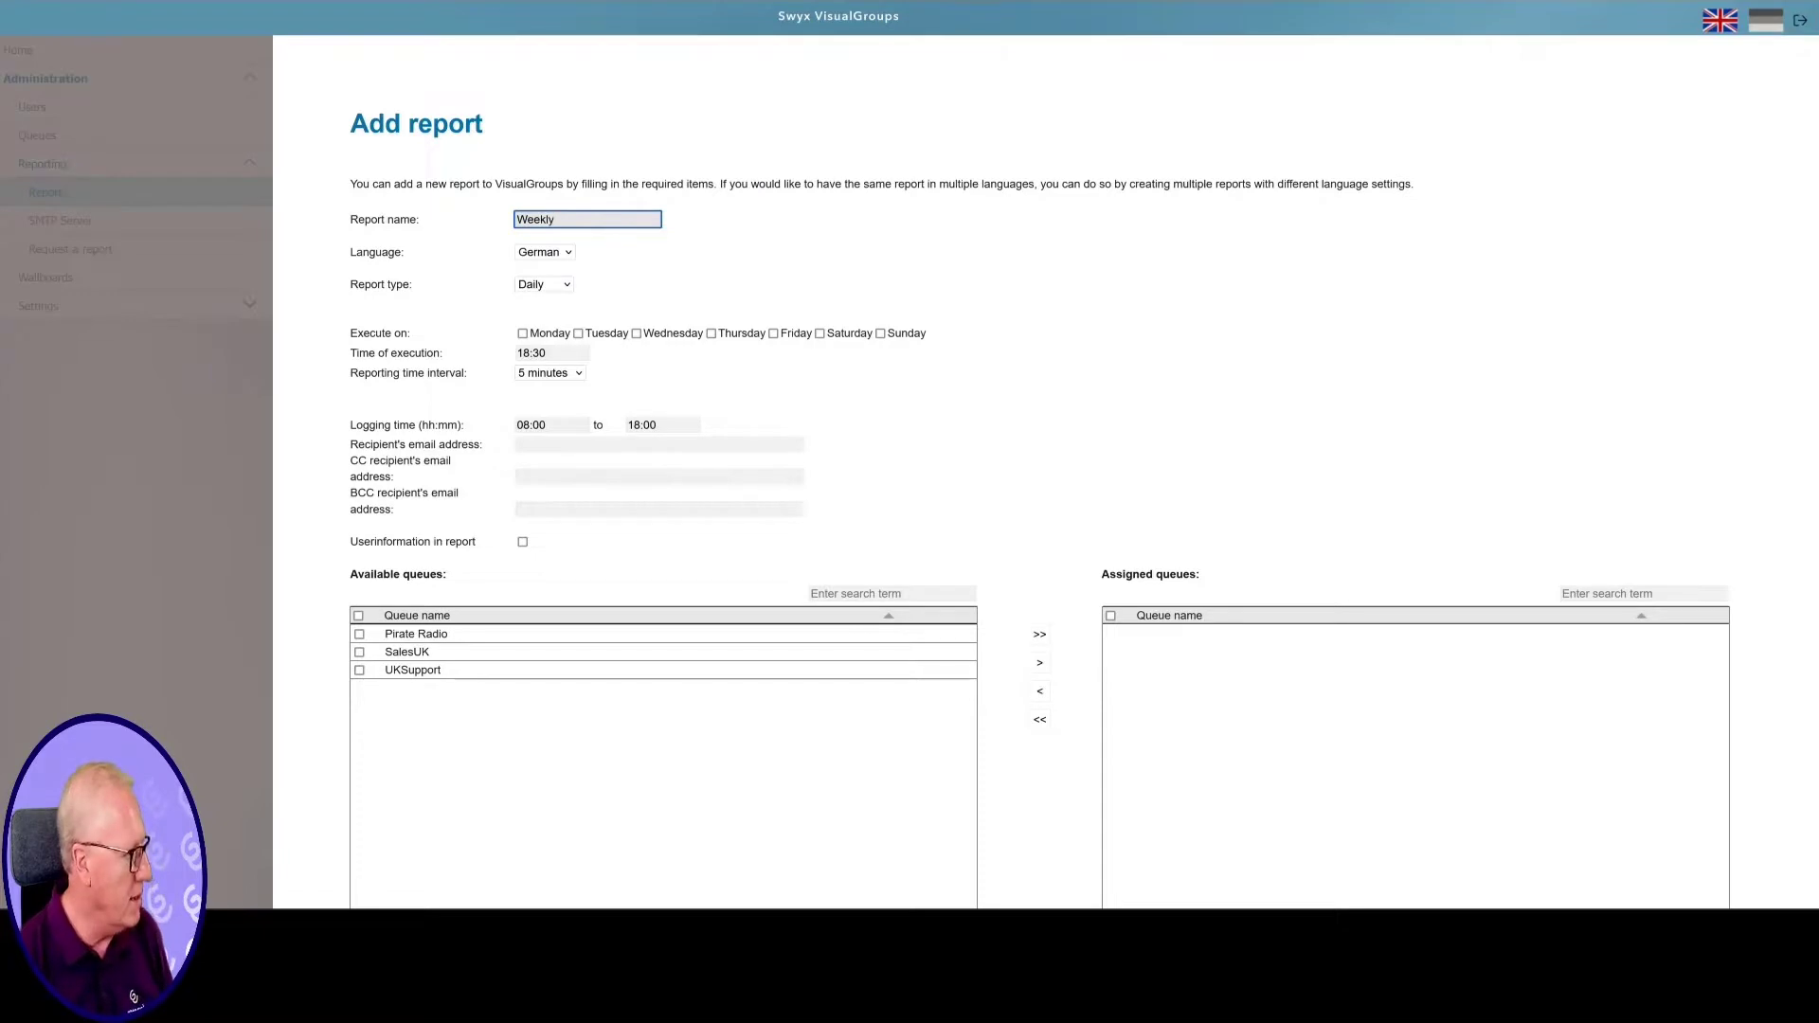
click(557, 262)
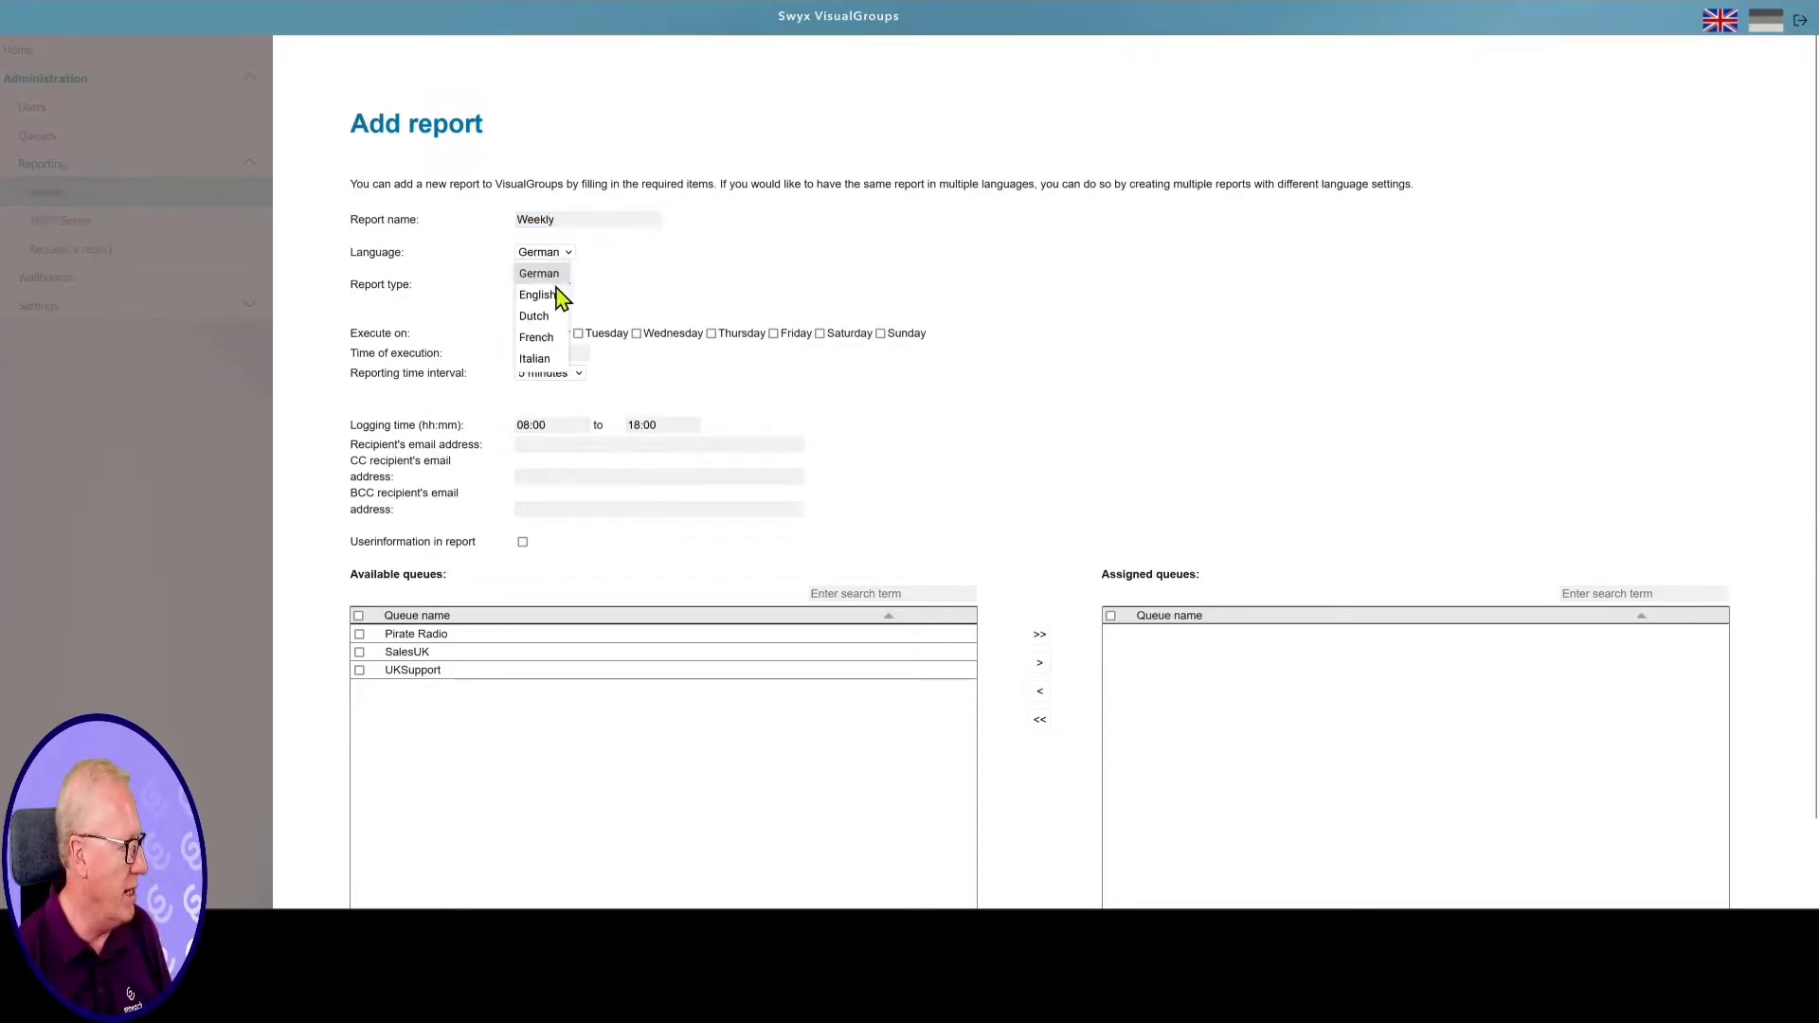
click(562, 294)
click(572, 287)
click(553, 328)
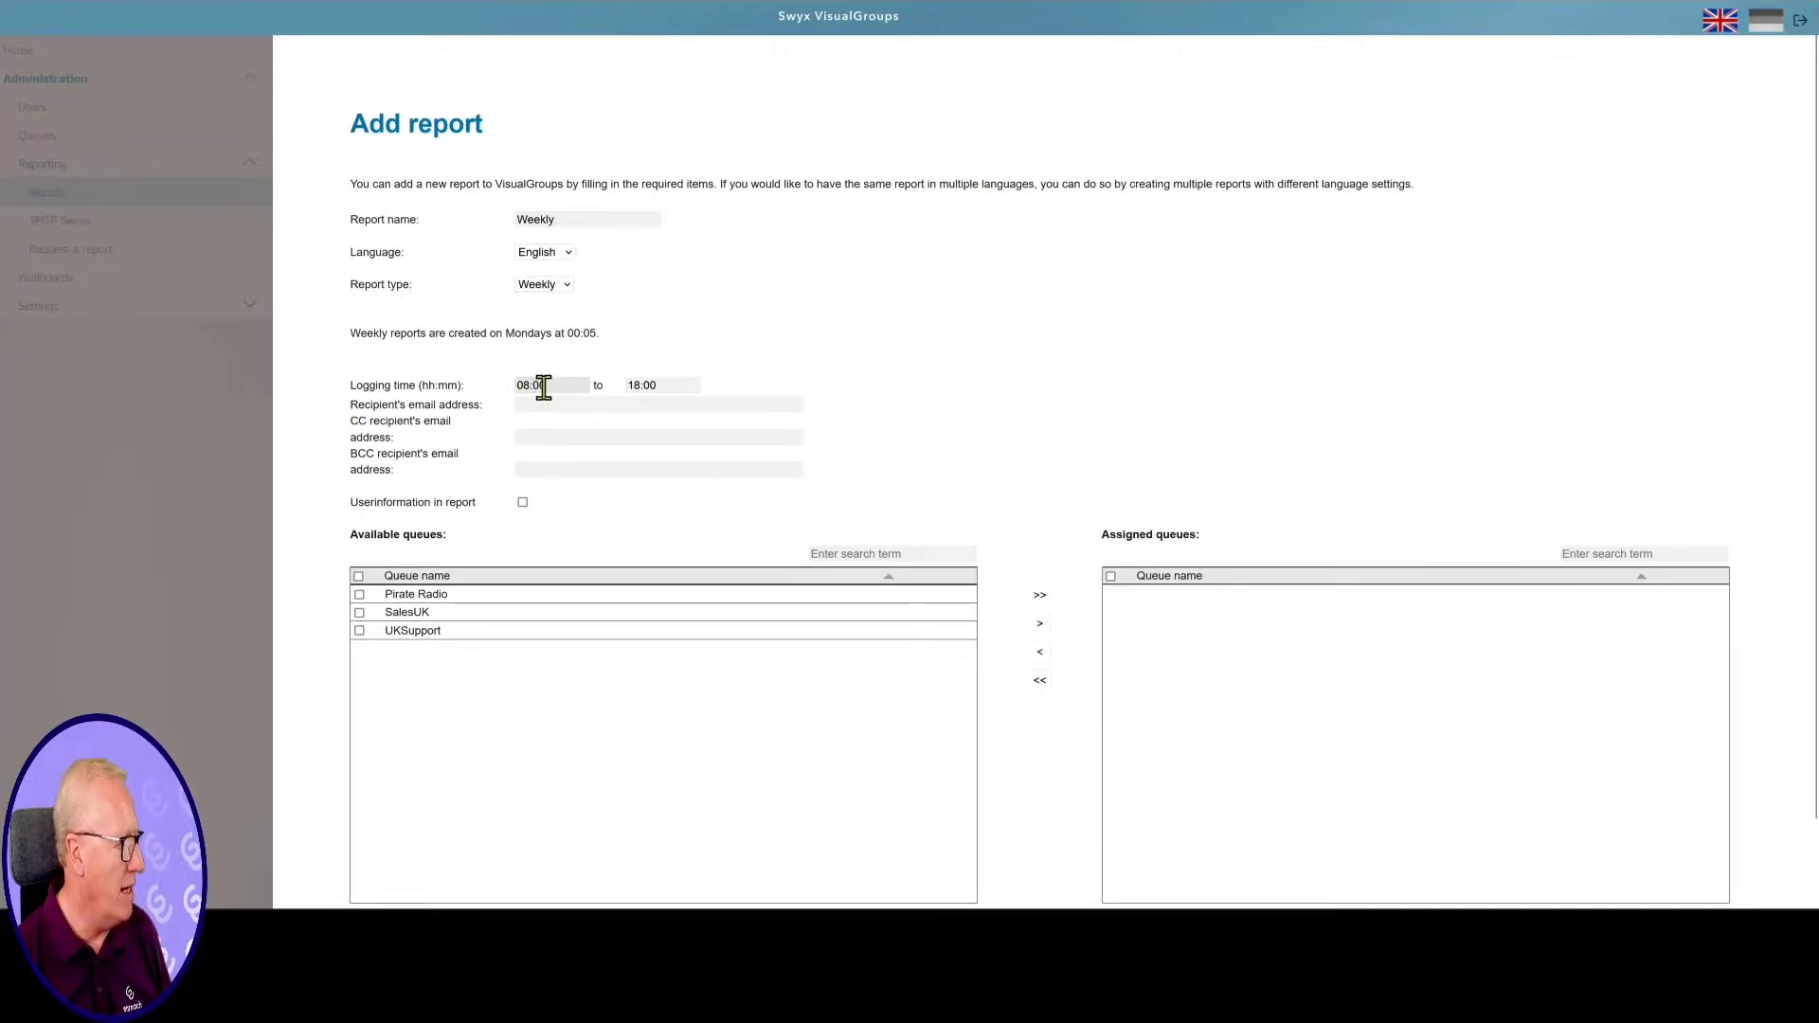
Enter the recipient's e-mail, include user information, assign all three queues and save
click(600, 409)
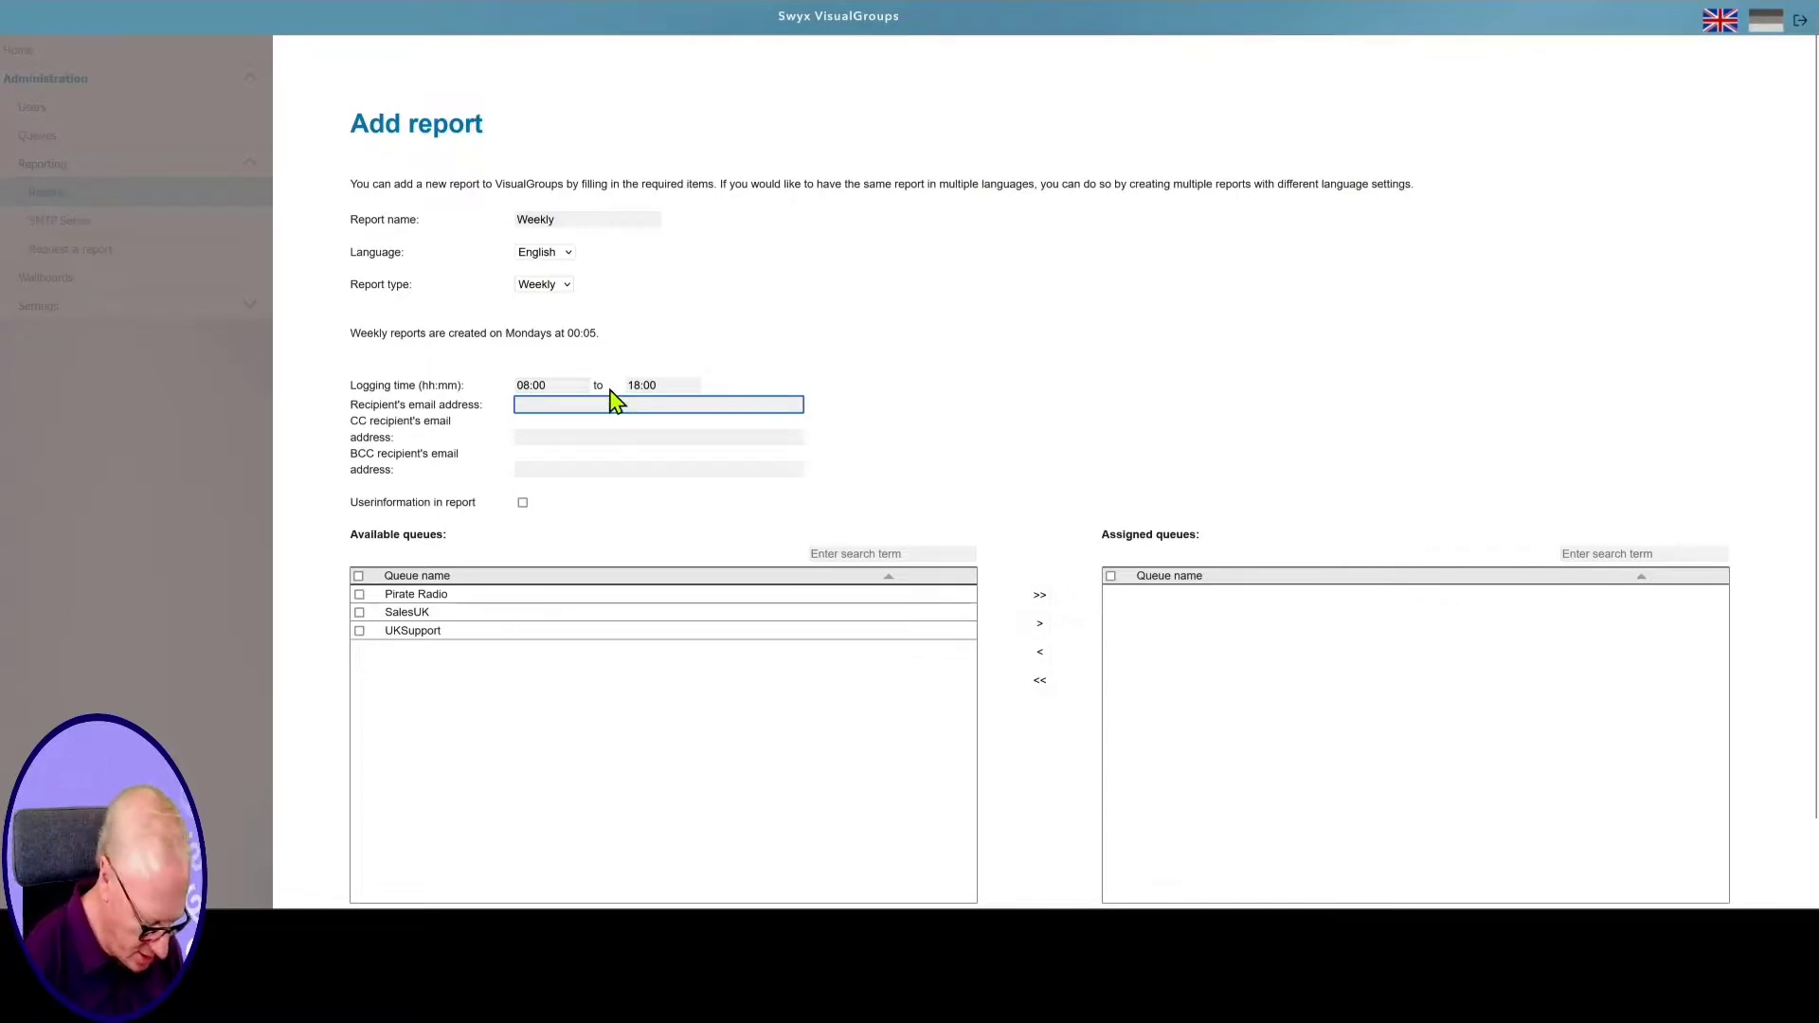
click(600, 435)
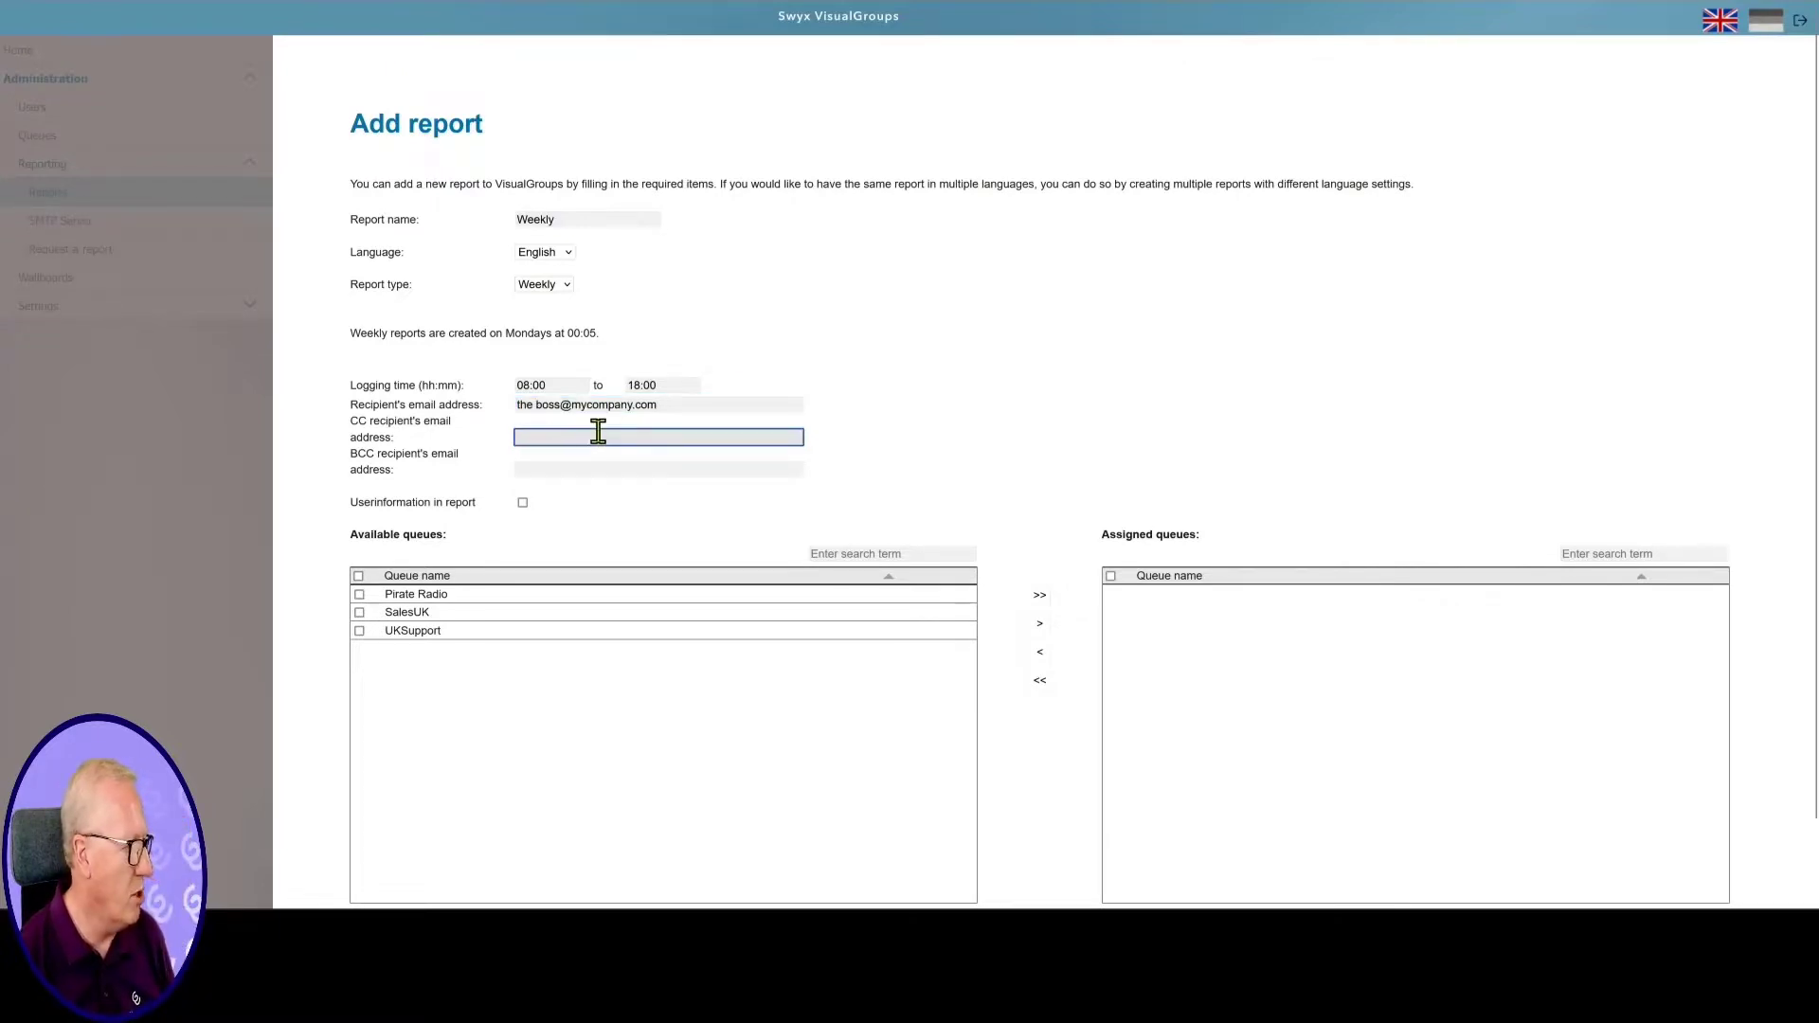
click(523, 503)
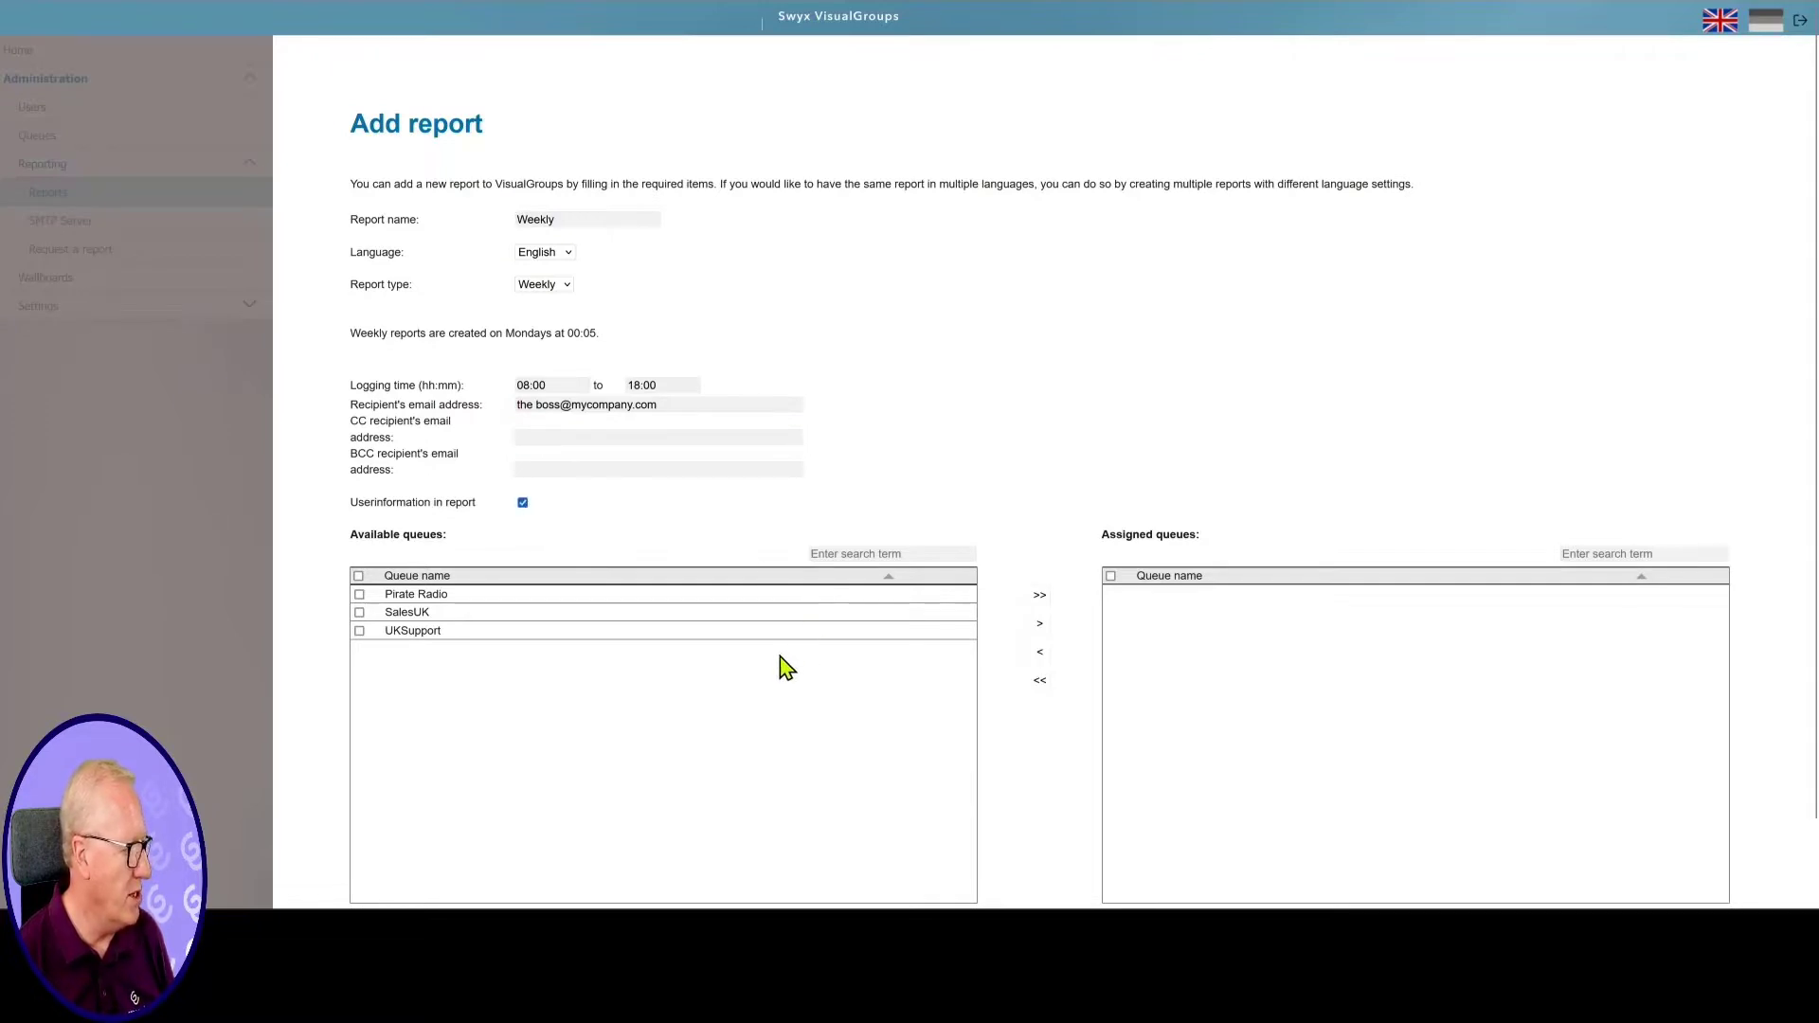
click(359, 577)
click(1040, 622)
scroll(1464, 692, down, 1)
click(1733, 853)
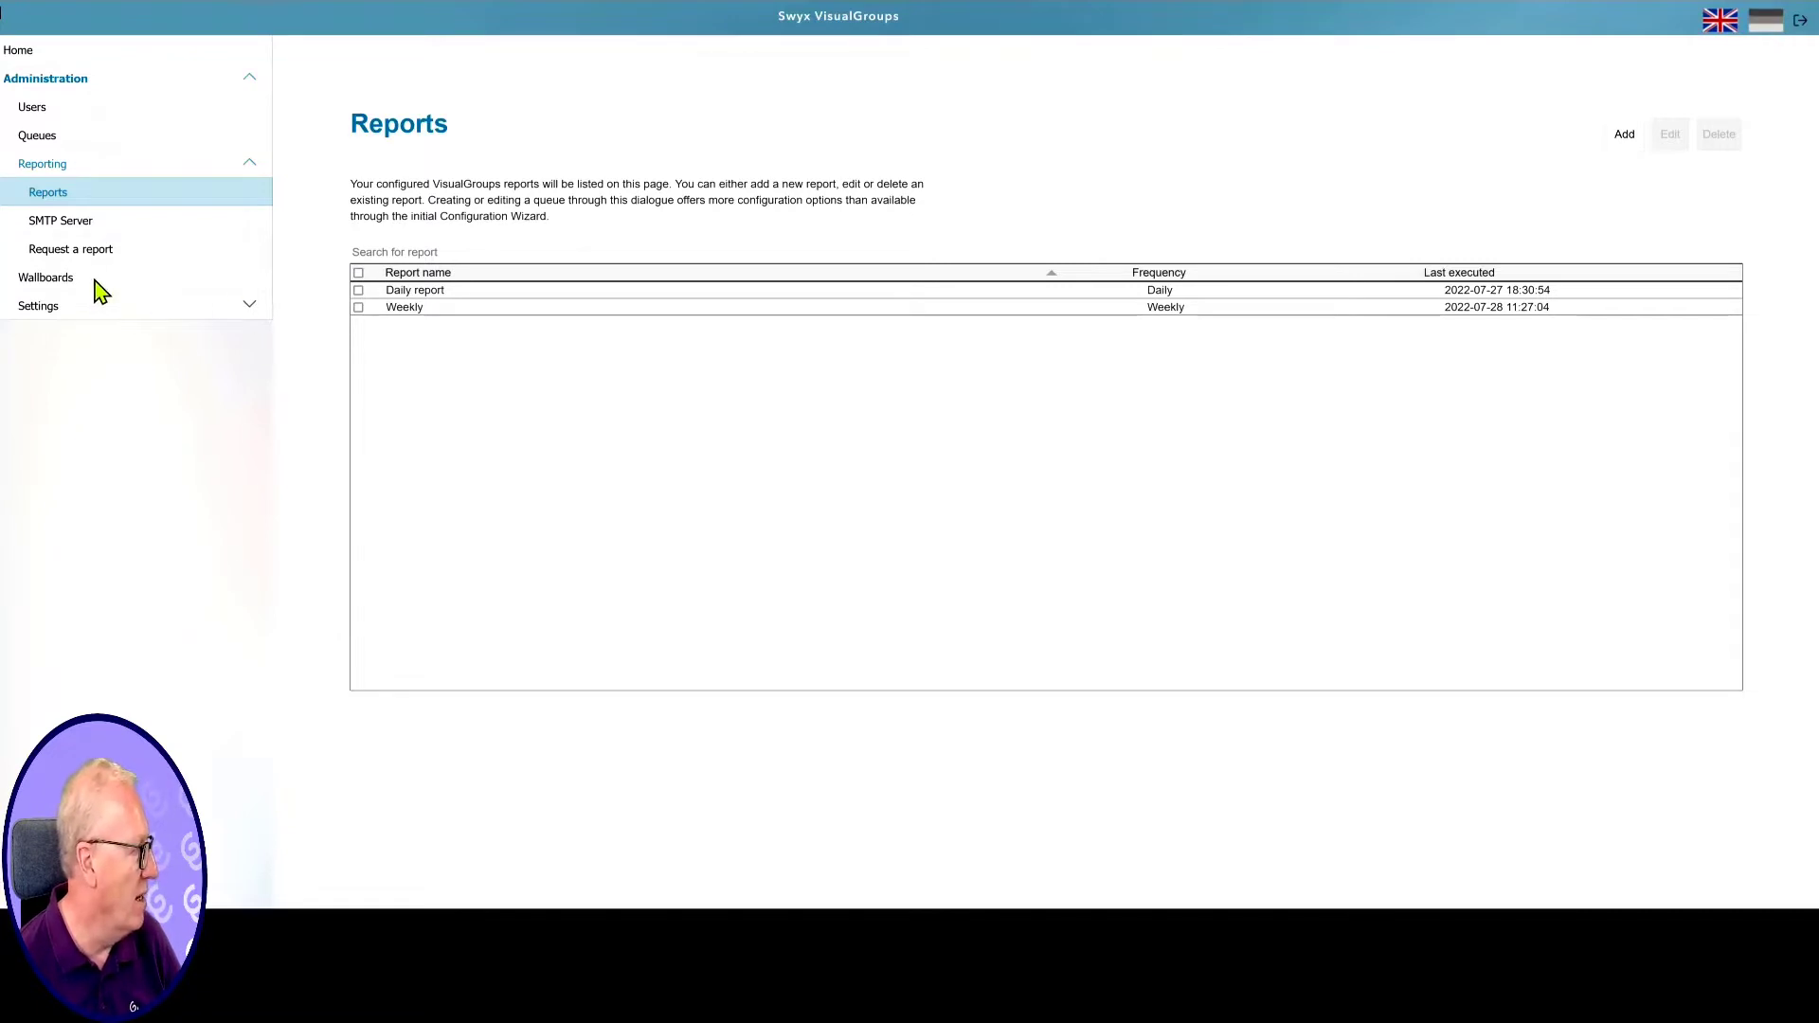
On the Request a report page, choose the Daily report configuration and its time frame
click(85, 251)
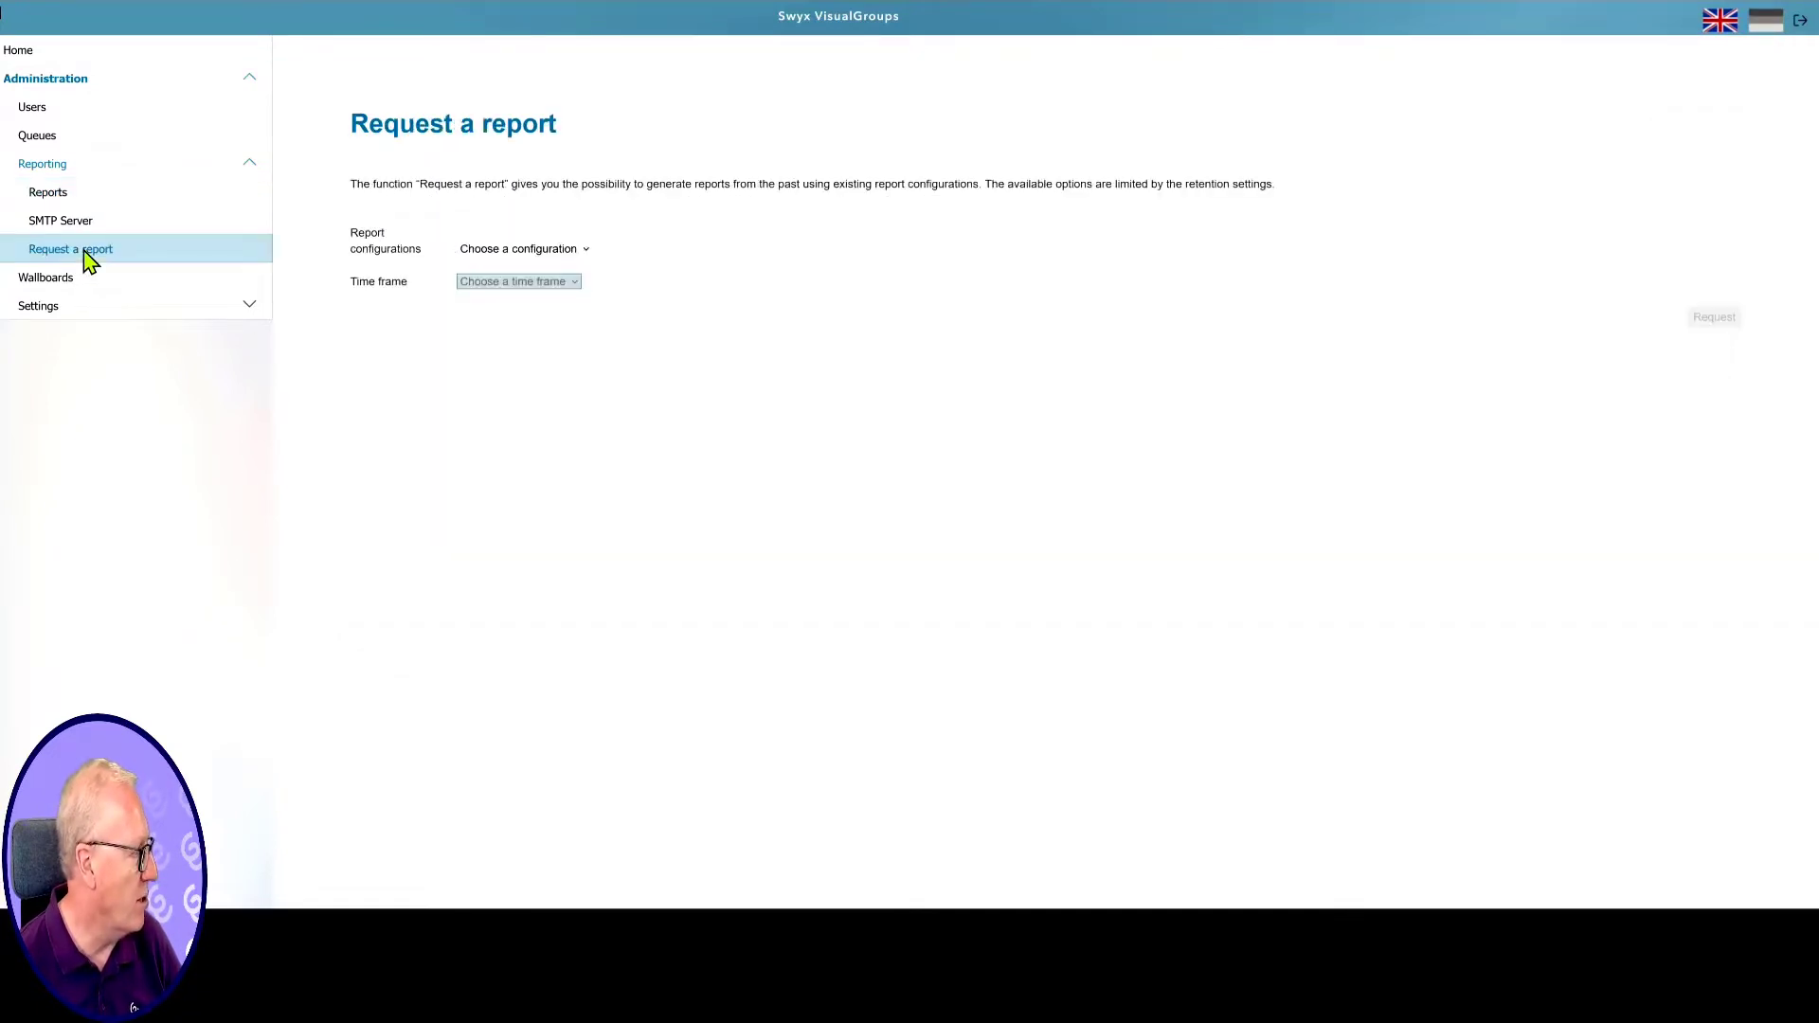
click(556, 250)
click(516, 291)
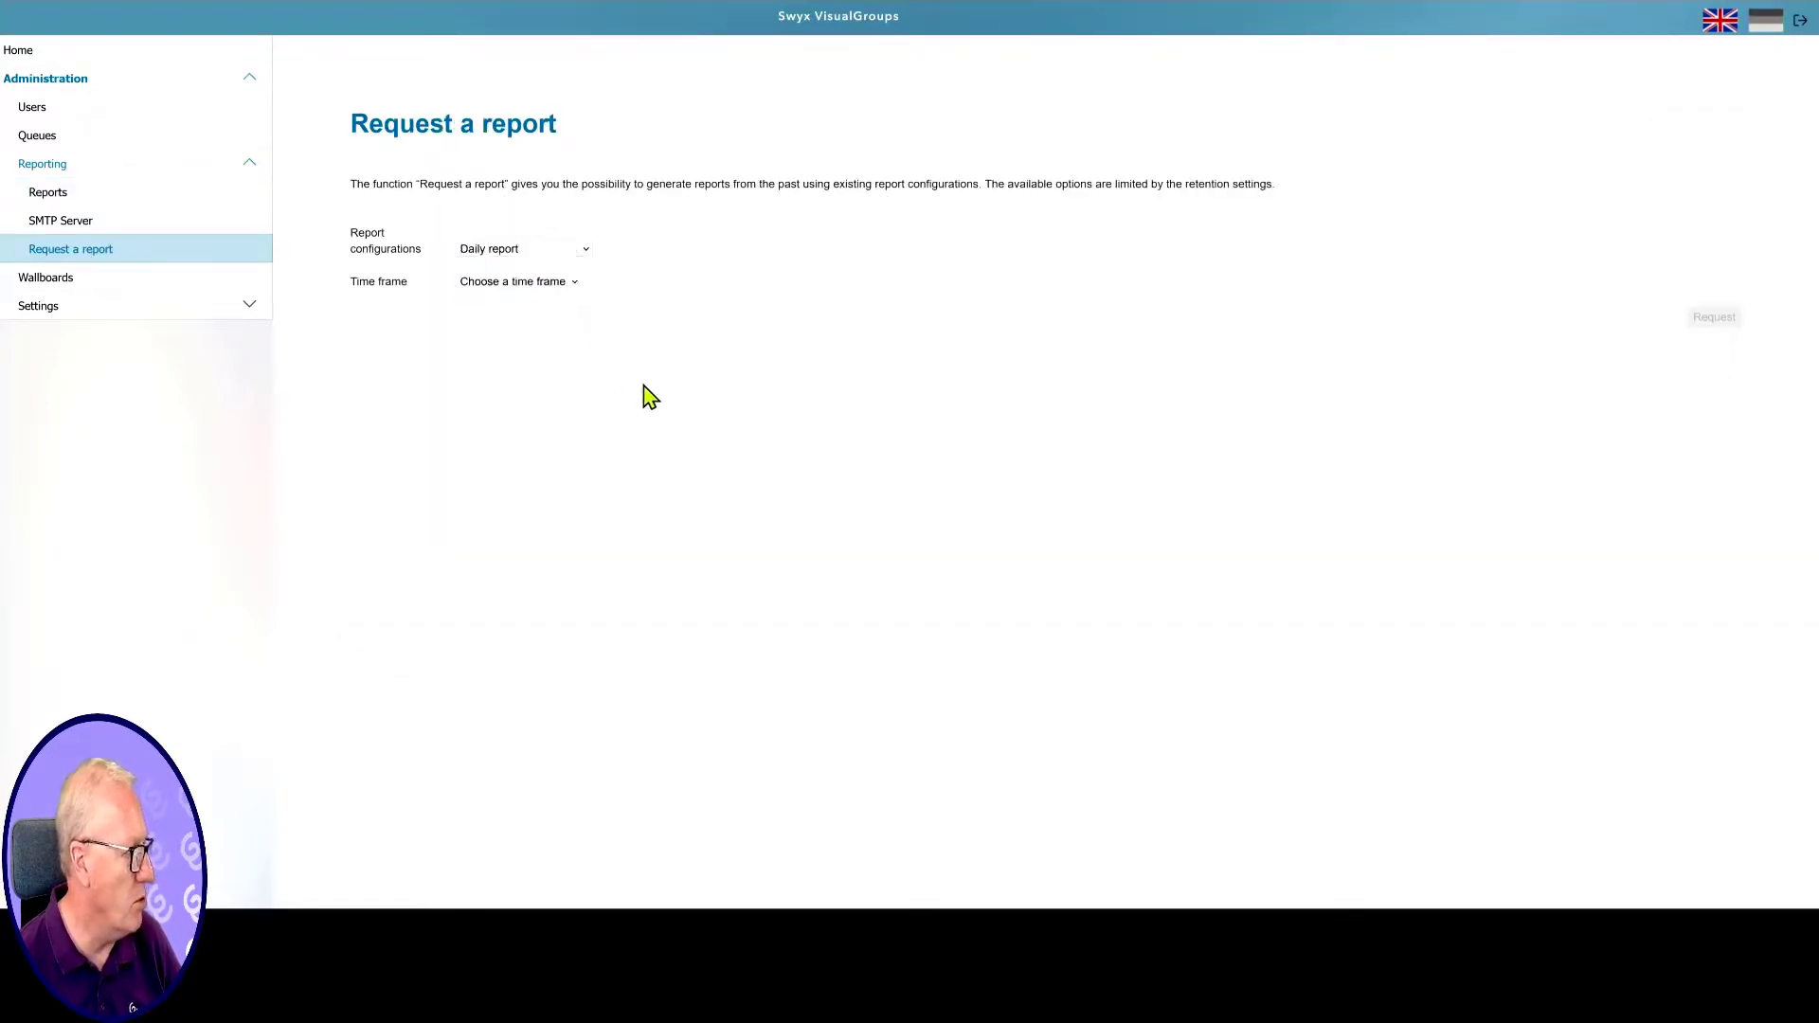
click(564, 284)
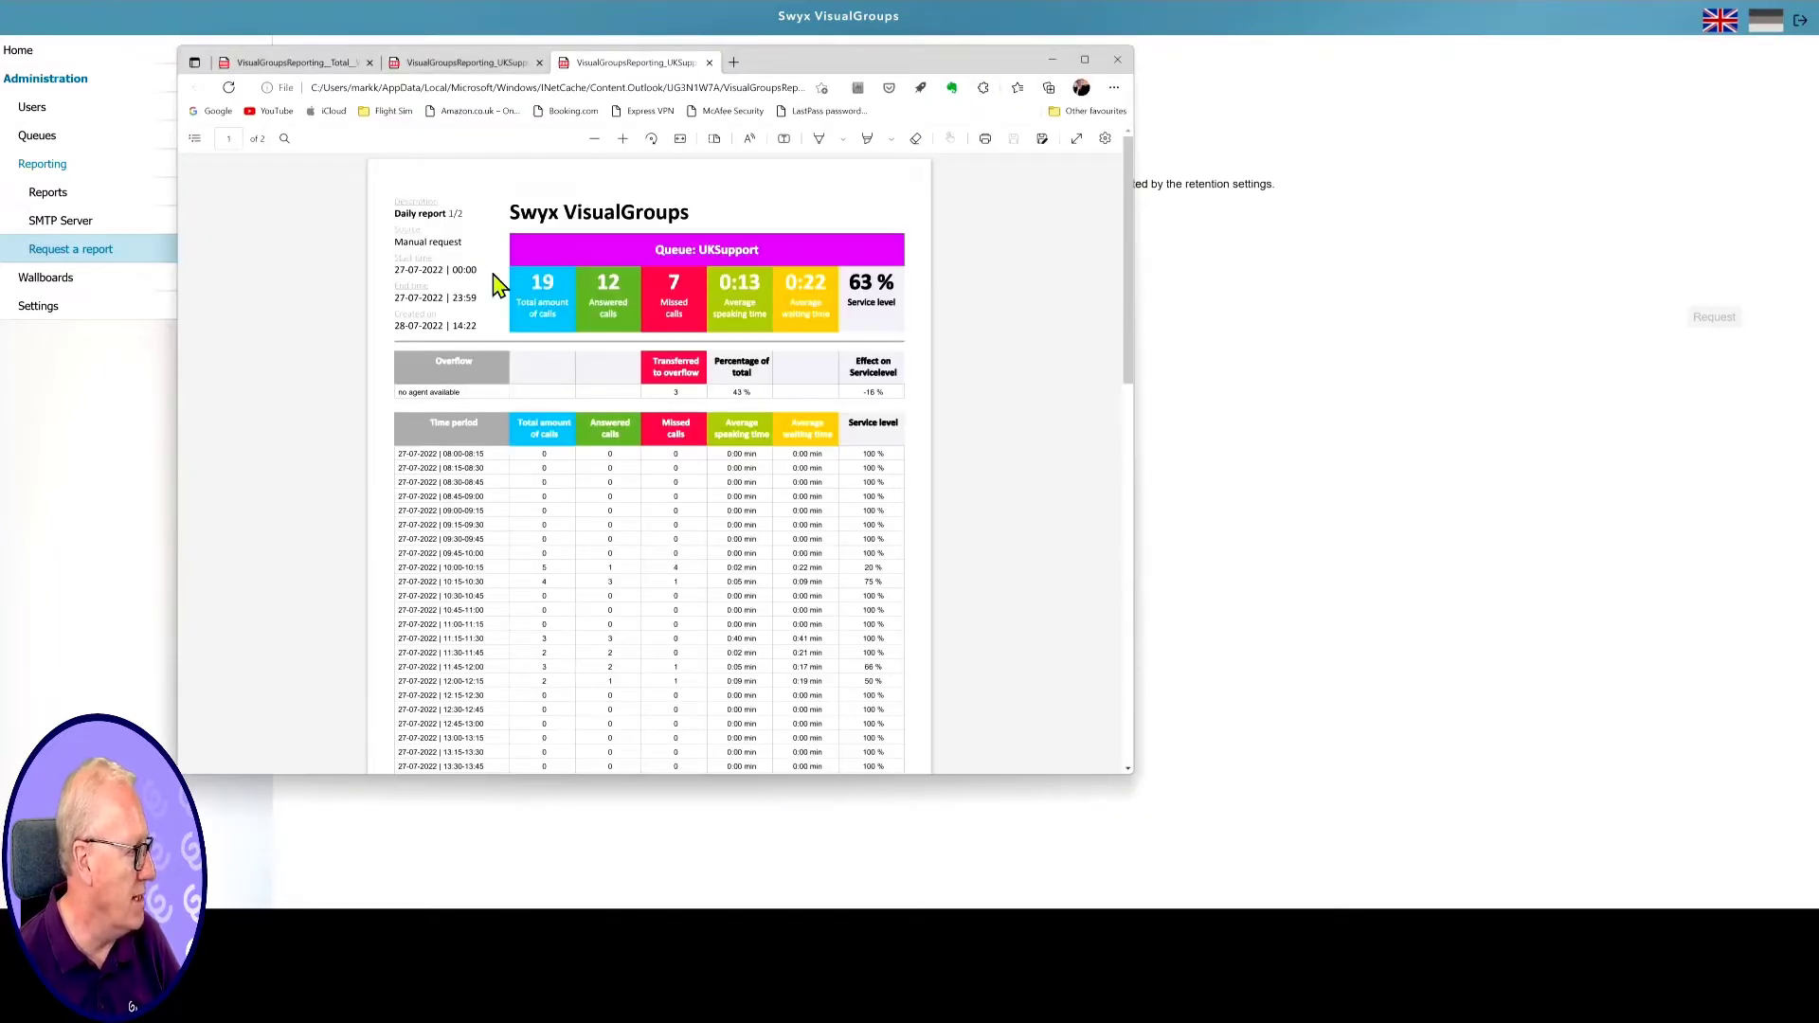
Scroll through the daily and 24–31 July weekly UKSupport PDFs, then return to Swyx
scroll(743, 353, down, 5)
scroll(743, 355, down, 5)
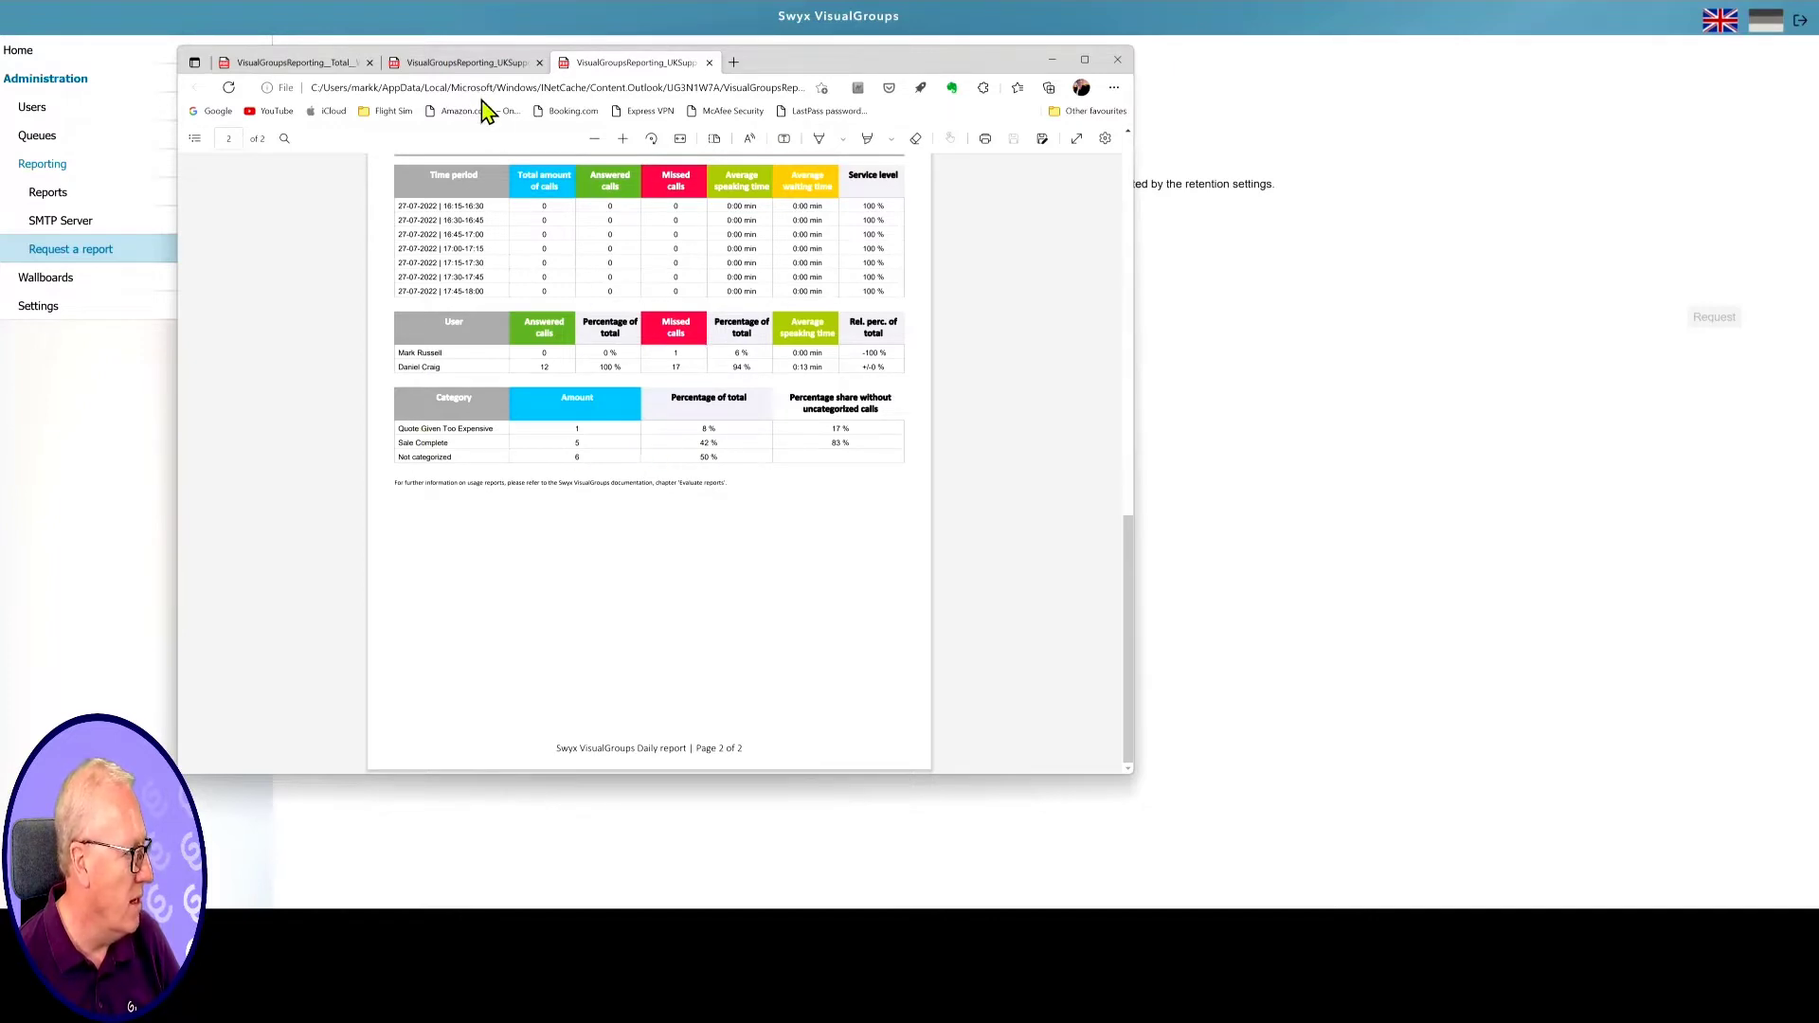
click(471, 64)
scroll(873, 373, down, 15)
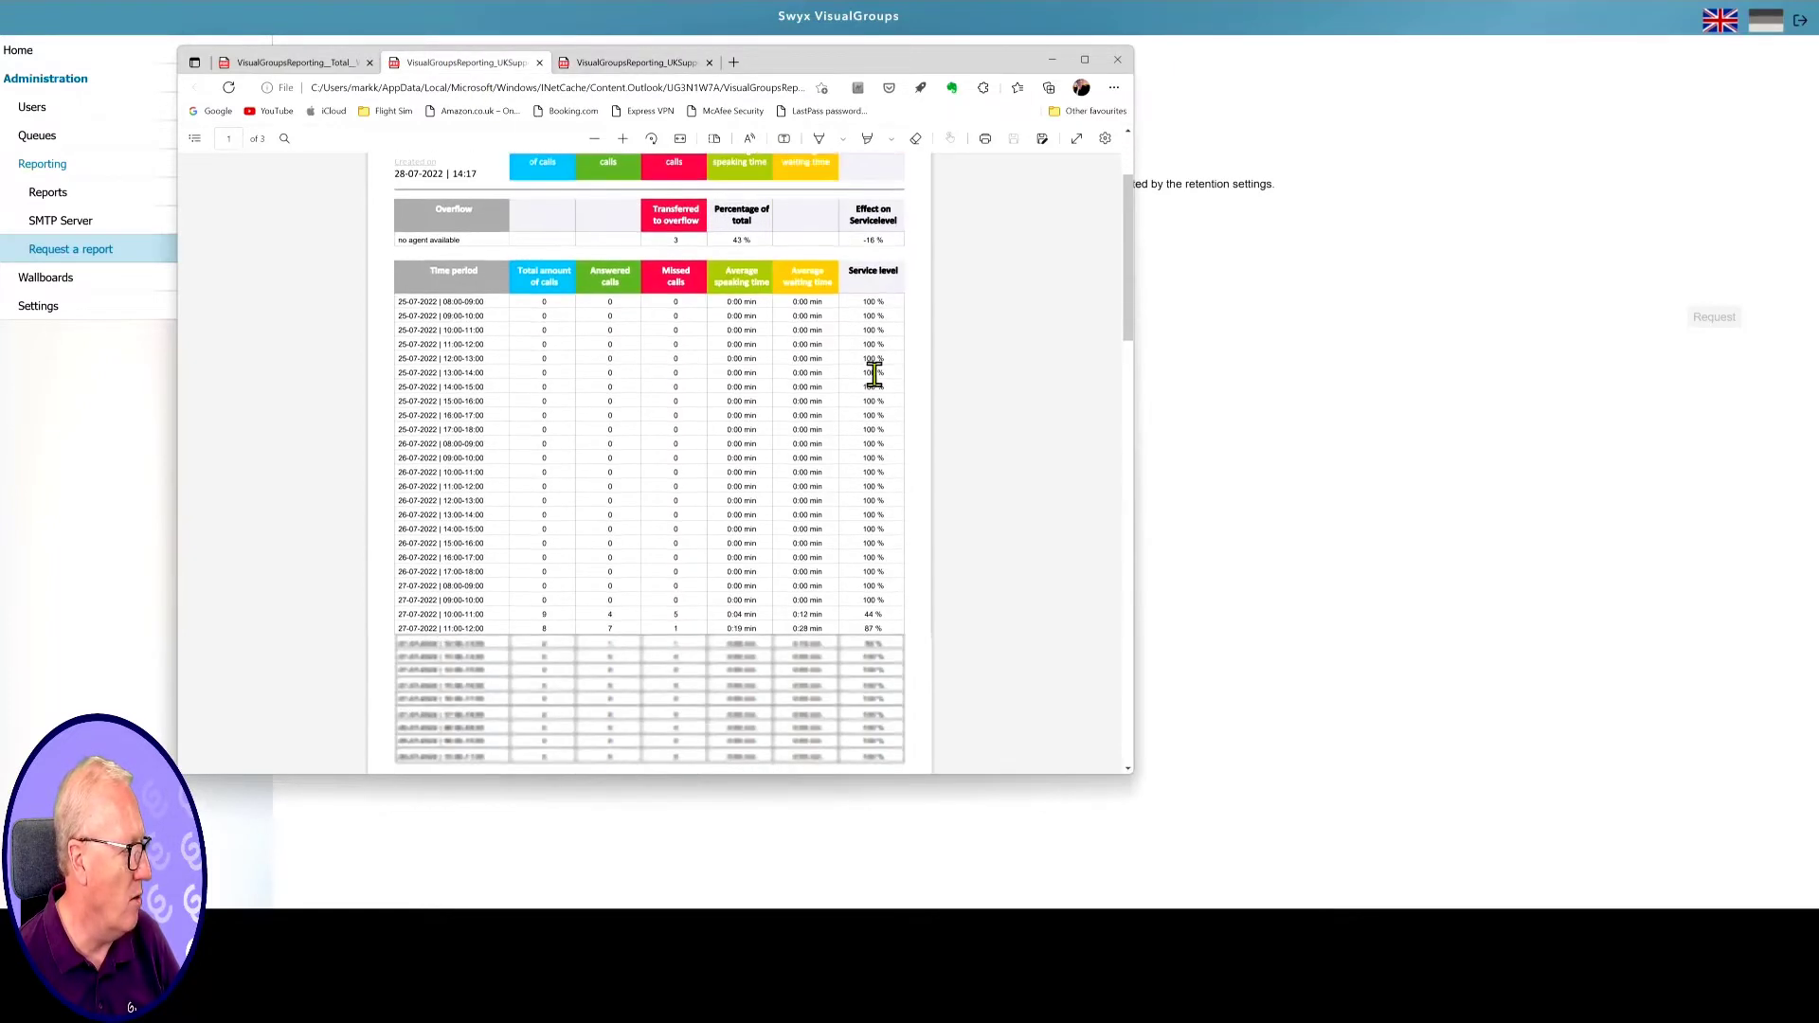
scroll(872, 372, down, 5)
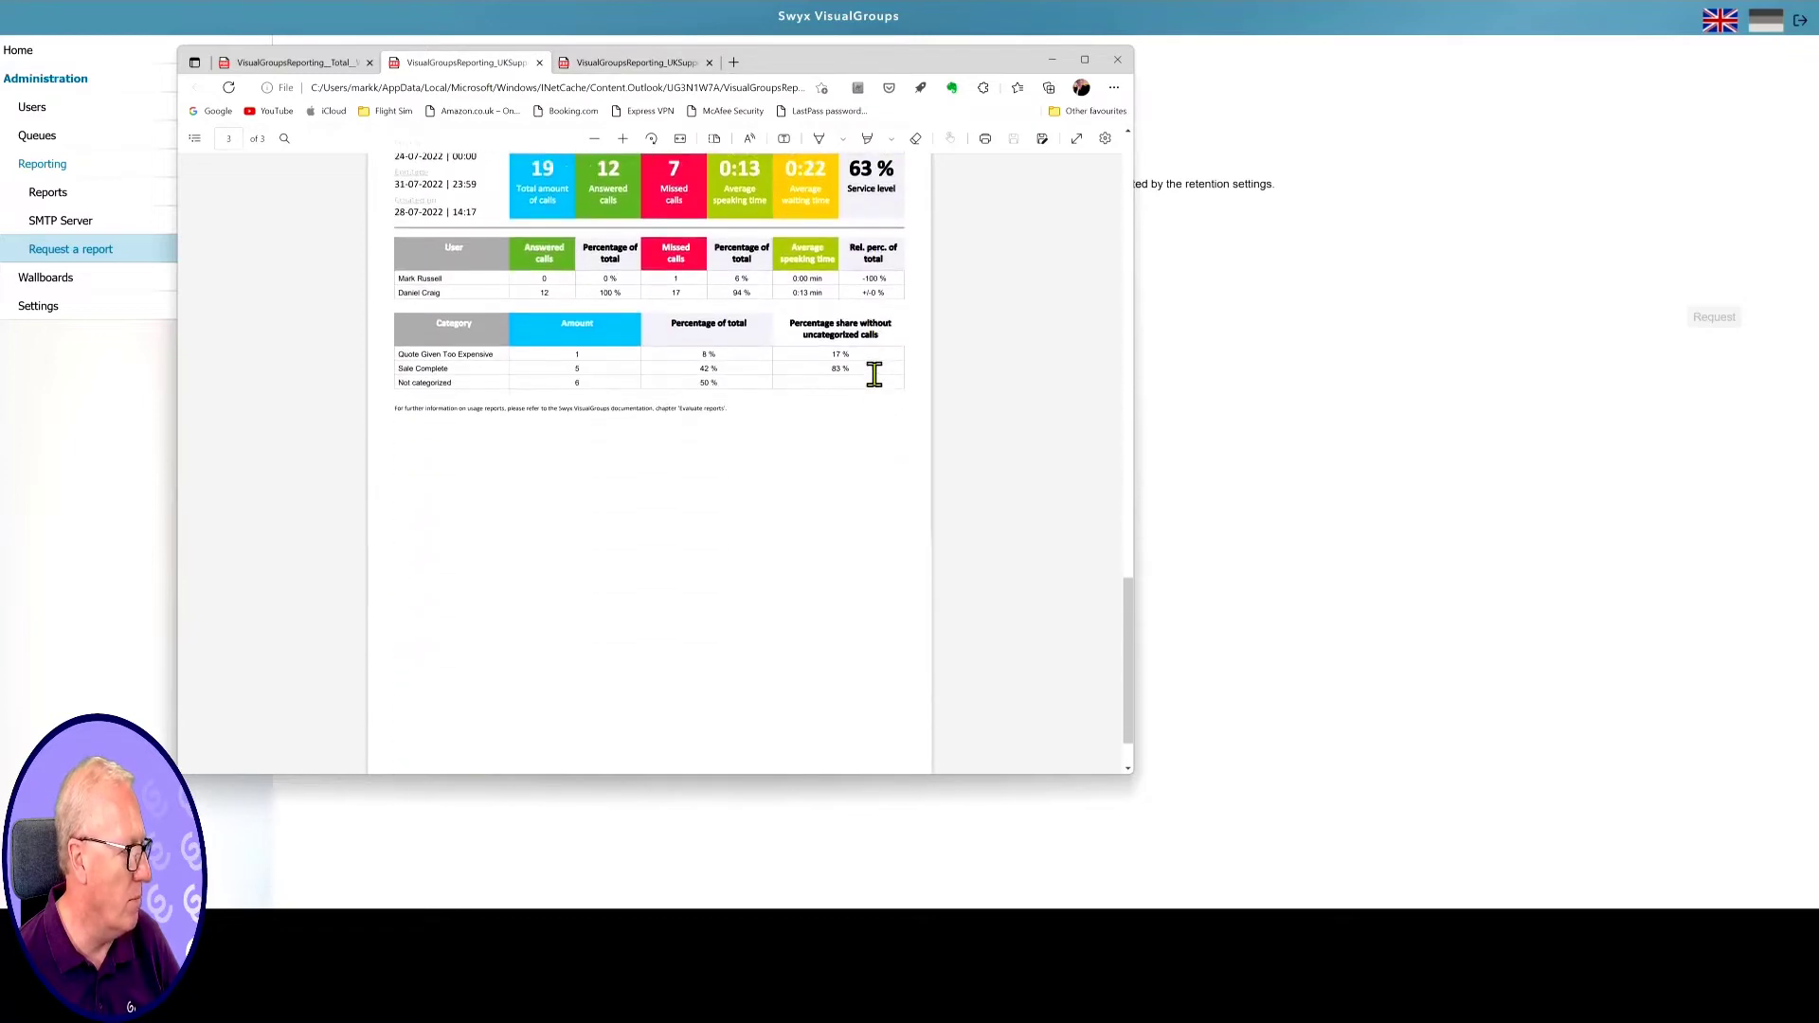
scroll(873, 372, up, 7)
scroll(873, 372, down, 5)
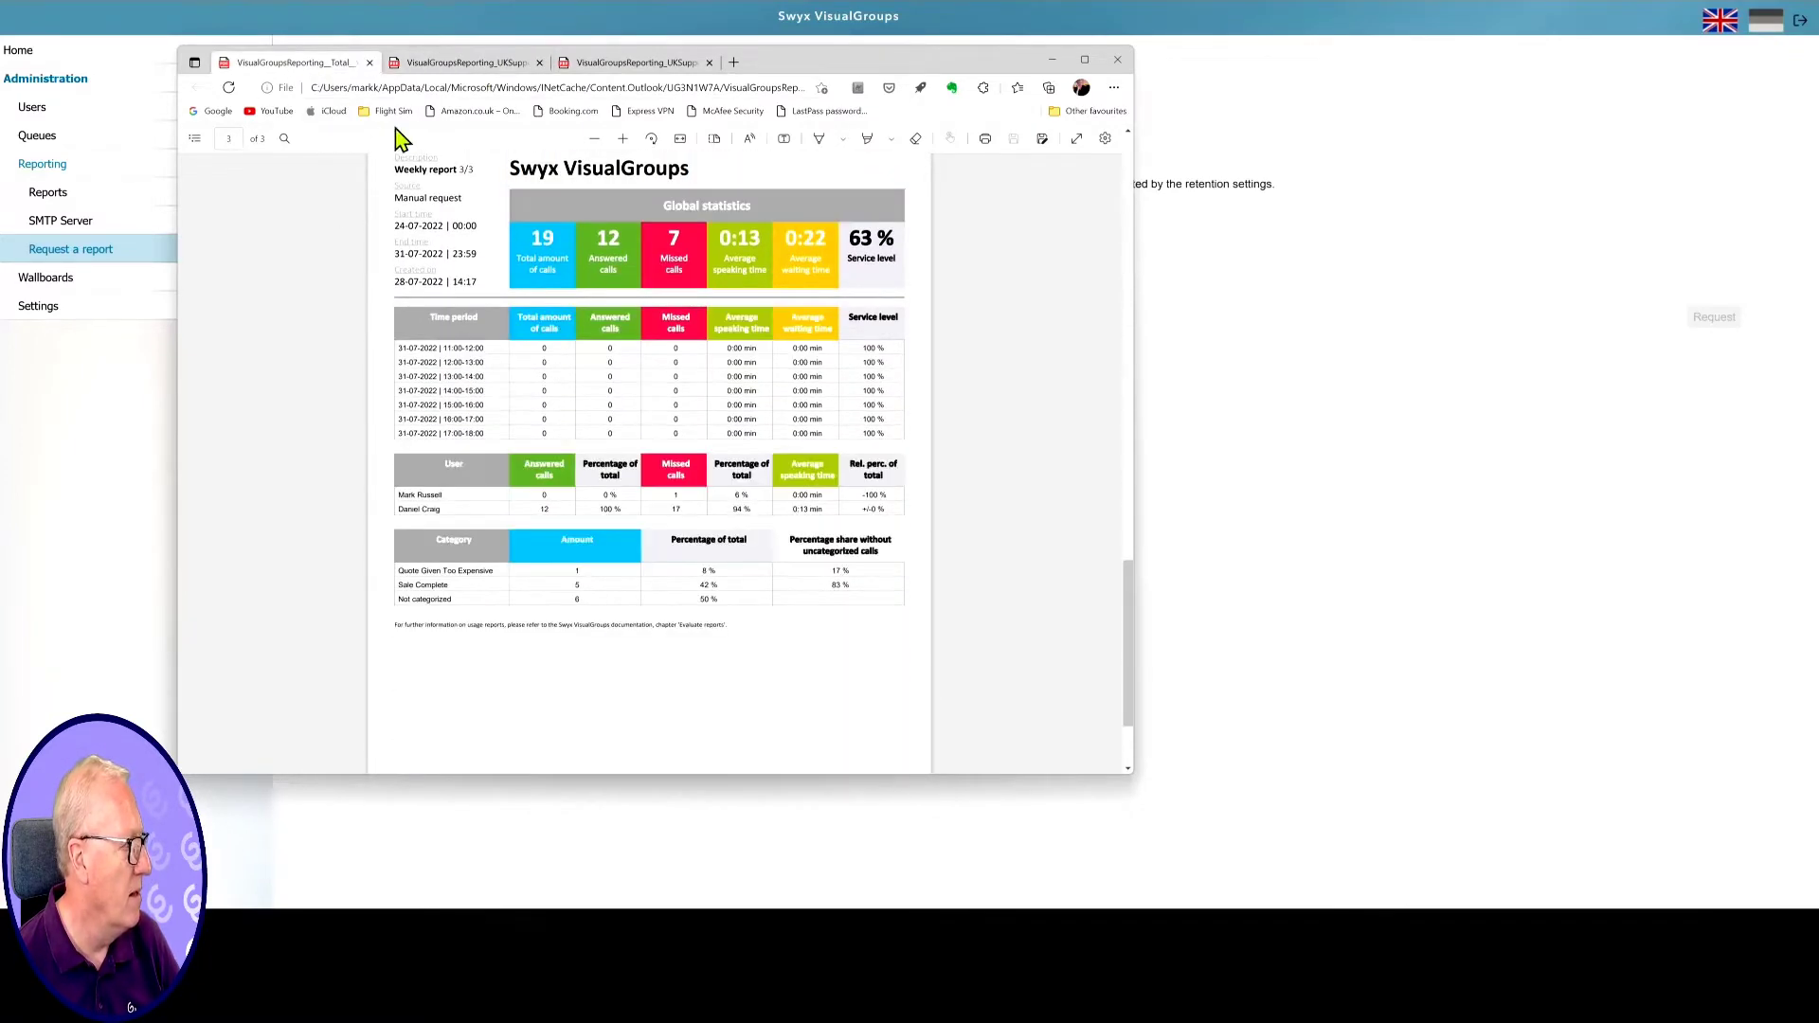
click(1362, 372)
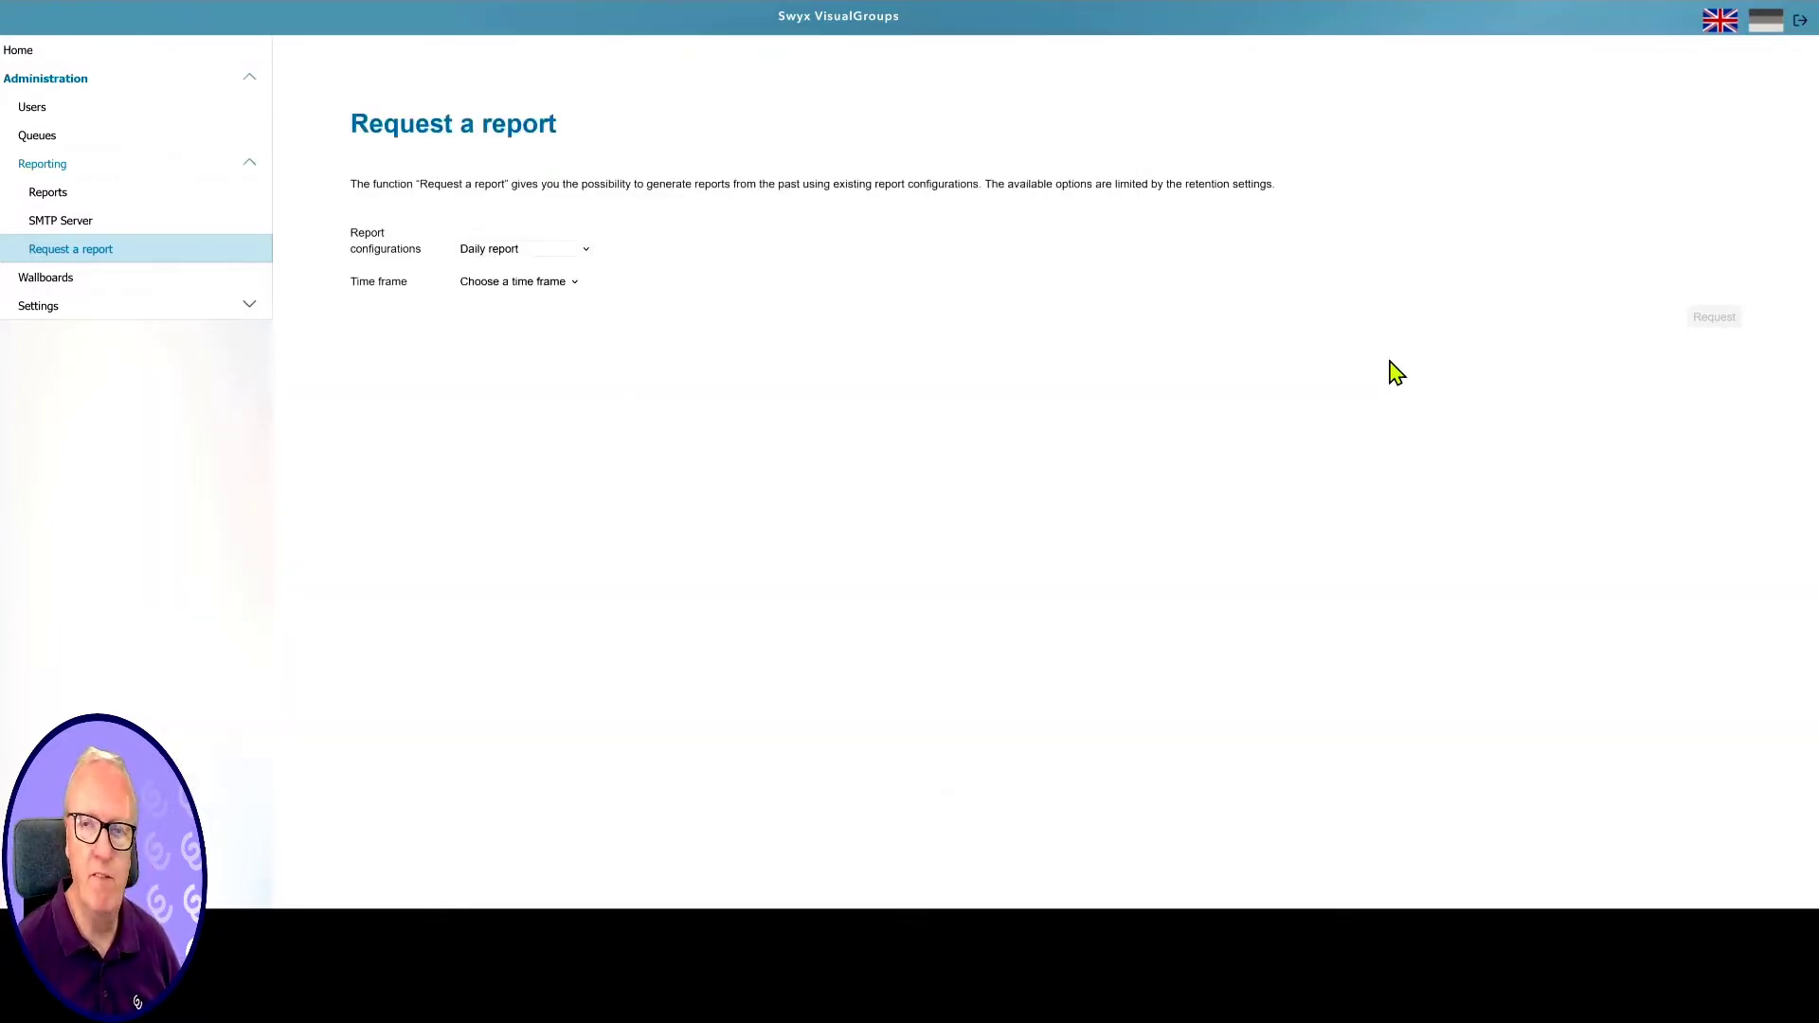